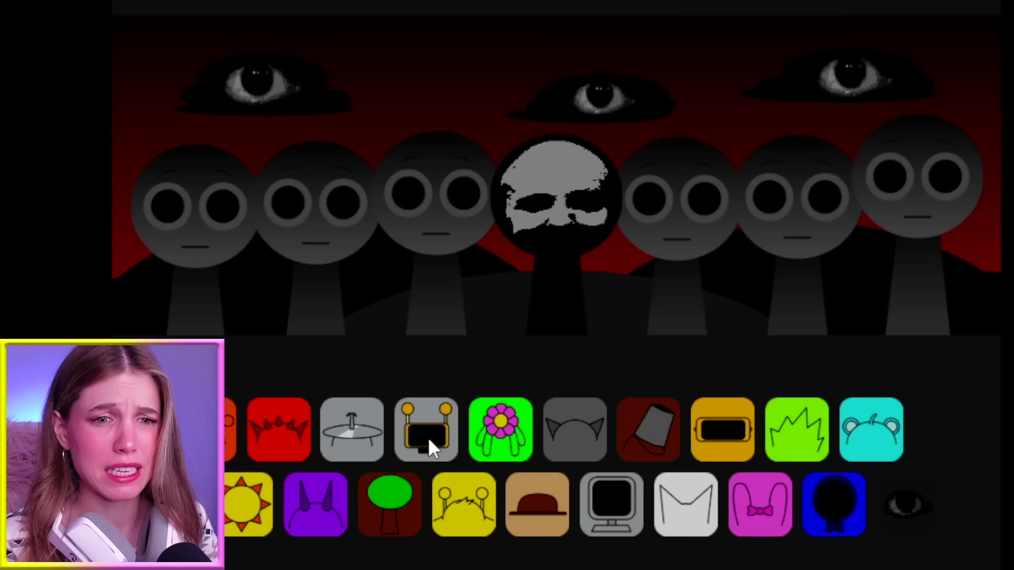
Assign the flower icon to the third character, the grey disc-hat icon to the fifth and the pink bunny icon to the sixth.
drag(497, 447, 442, 250)
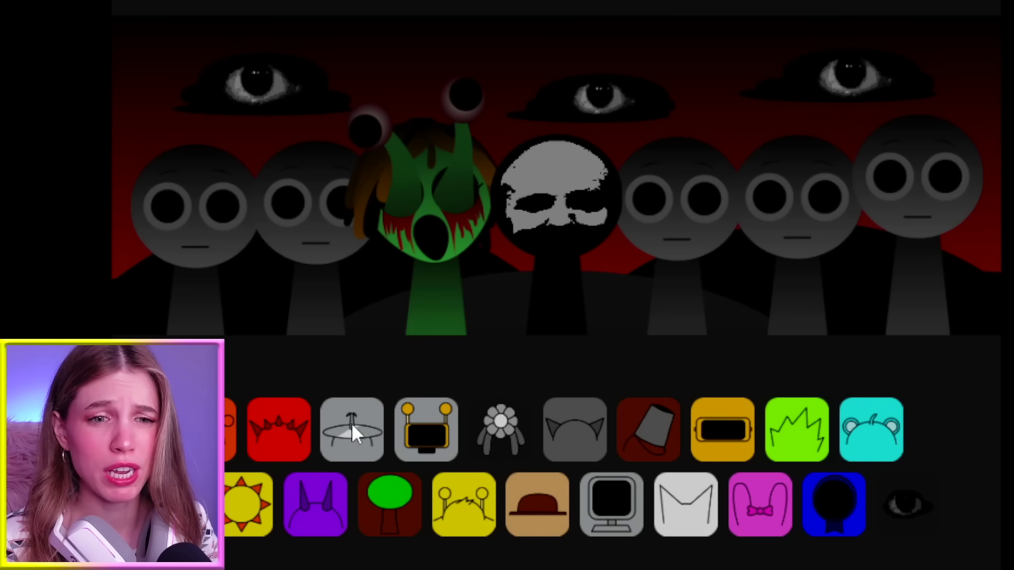
drag(351, 426, 664, 206)
drag(747, 518, 827, 219)
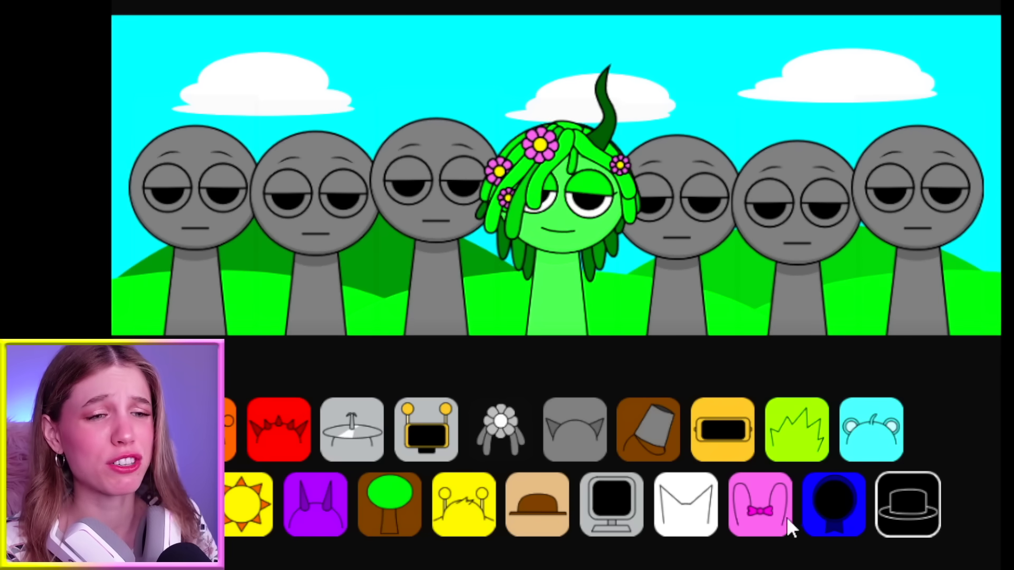
In the bright daytime scene, assign the pink bunny icon to the fifth character and the yellow antenna icon to the third.
drag(784, 516, 665, 274)
drag(454, 499, 414, 296)
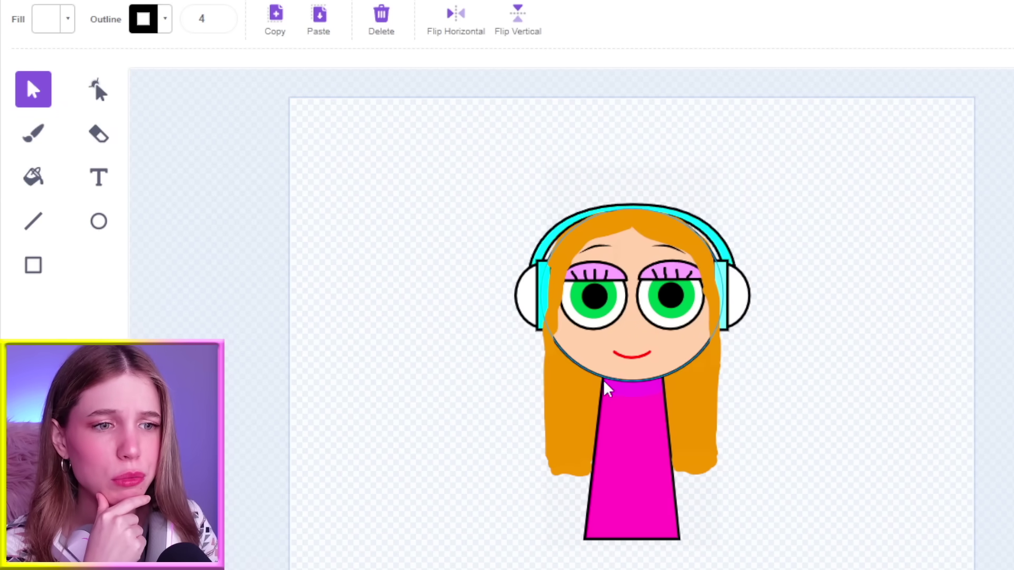
Fill the character's face with a vertical gradient from red to a light grey with saturation 0.
click(641, 347)
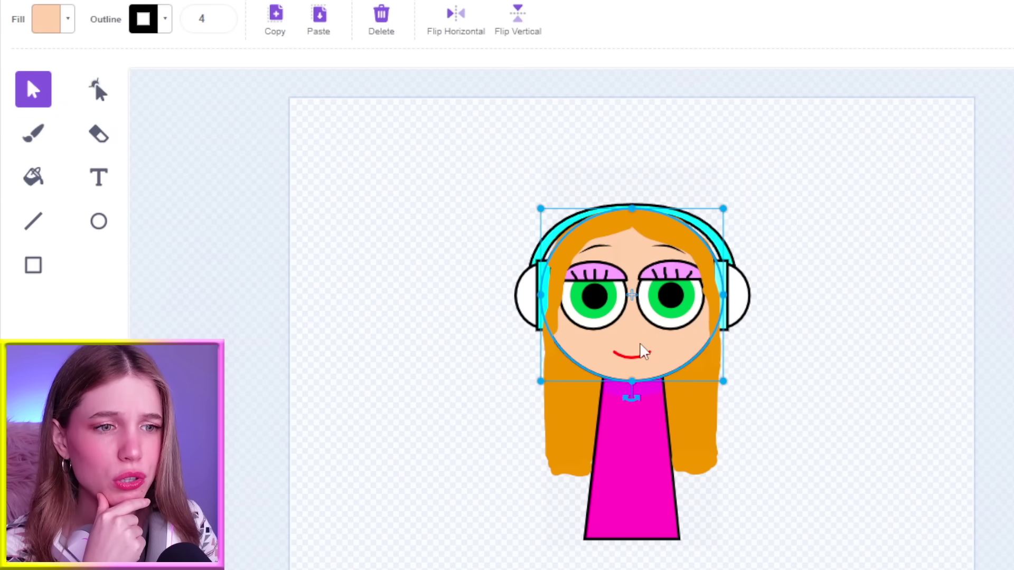
click(69, 31)
click(57, 65)
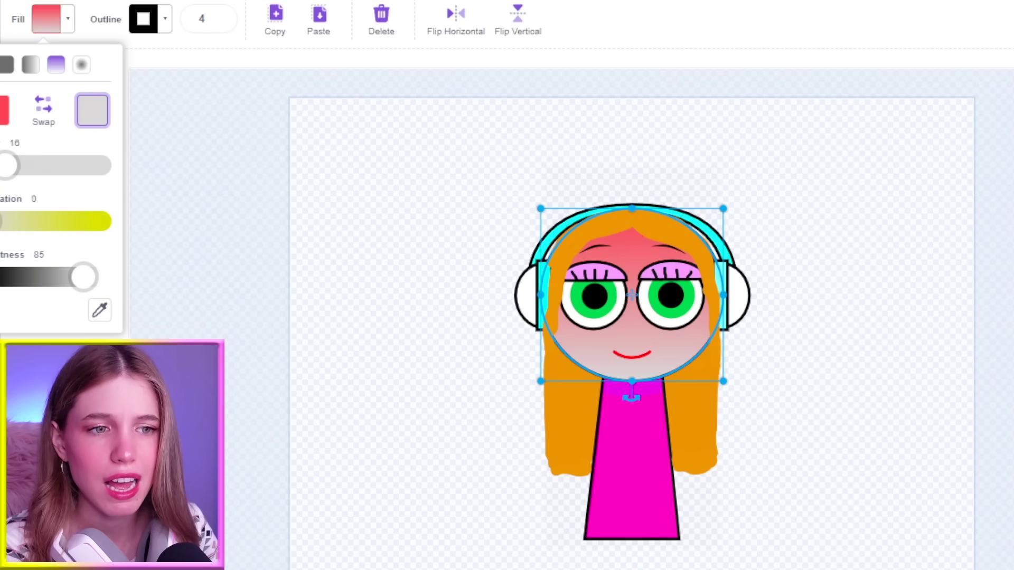
mouse_move(2, 221)
mouse_down()
mouse_move(66, 224)
mouse_move(2, 222)
mouse_up()
mouse_move(97, 288)
mouse_down()
mouse_move(90, 282)
mouse_move(117, 280)
mouse_move(54, 277)
mouse_move(81, 276)
mouse_move(94, 289)
mouse_up()
click(226, 215)
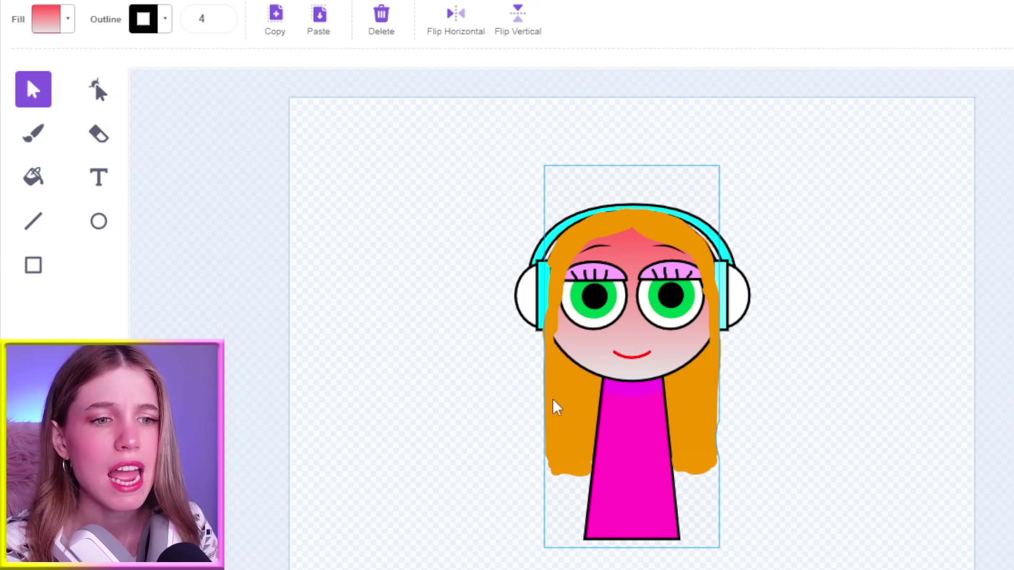
click(679, 229)
click(692, 460)
click(692, 410)
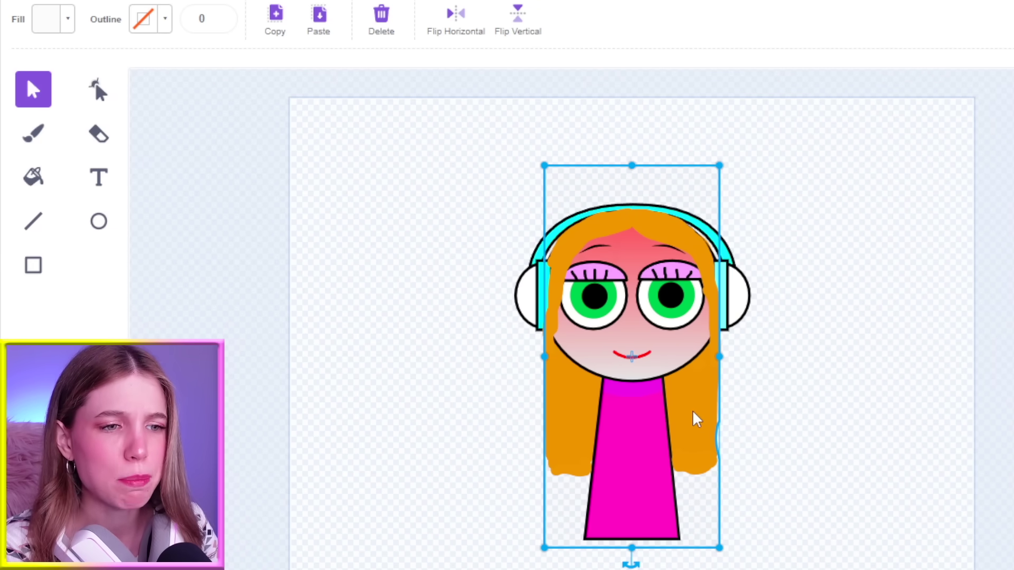
click(657, 113)
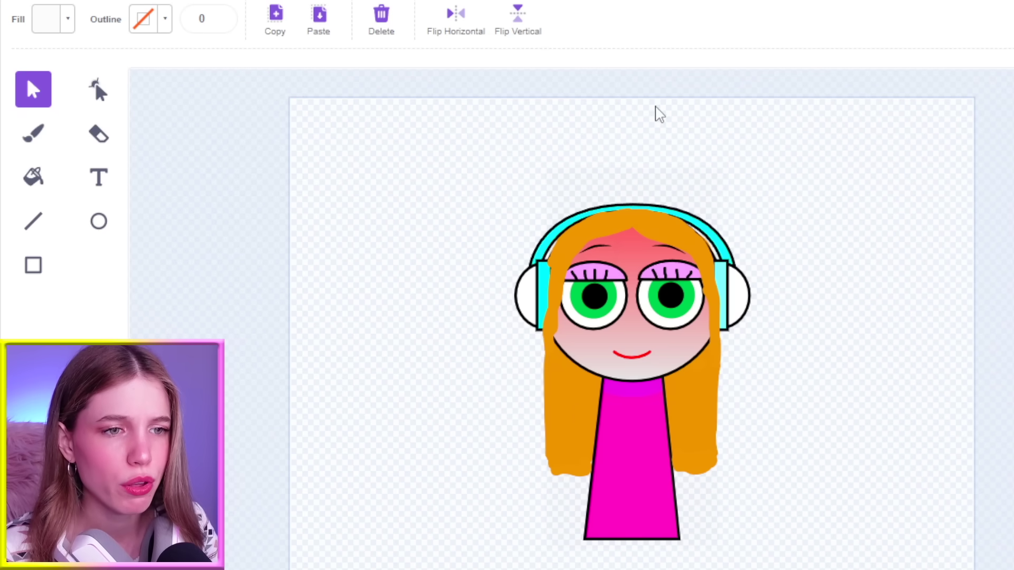
click(578, 379)
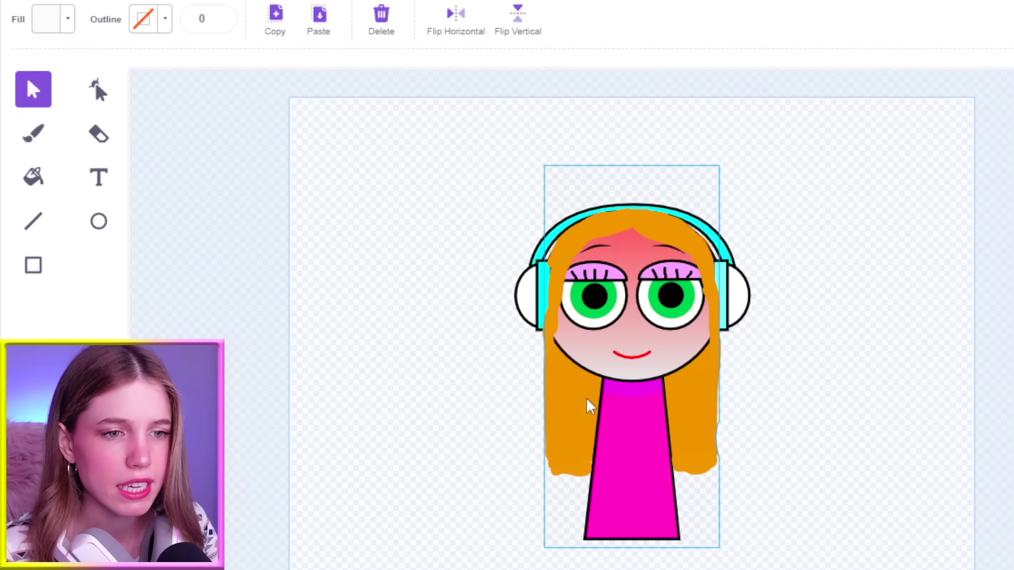
click(541, 383)
click(551, 330)
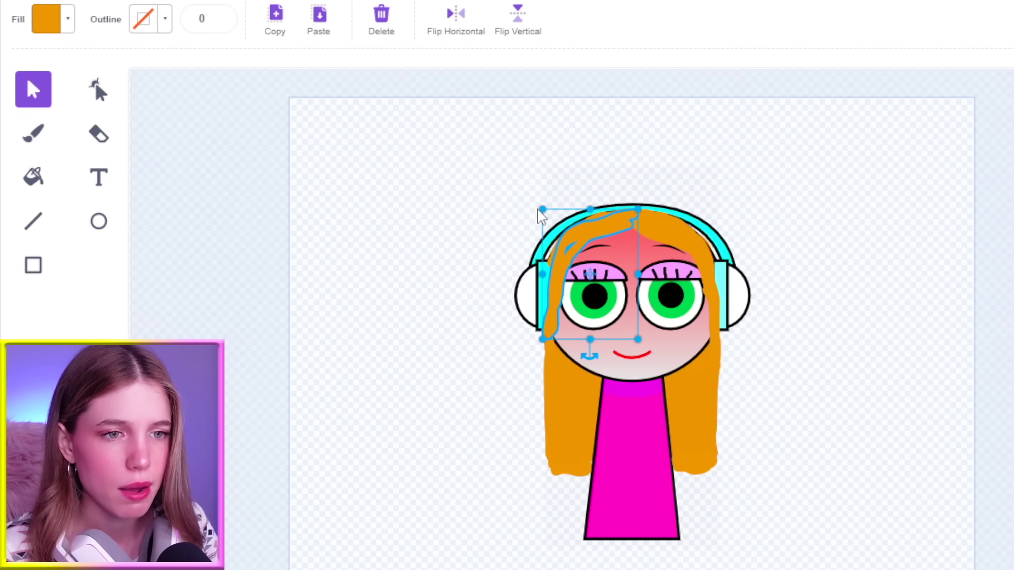
Stretch the front hair piece slightly upward and to the right, undoing the extra corner adjustment.
click(640, 220)
mouse_move(633, 210)
mouse_down()
mouse_move(632, 179)
mouse_move(635, 202)
mouse_up()
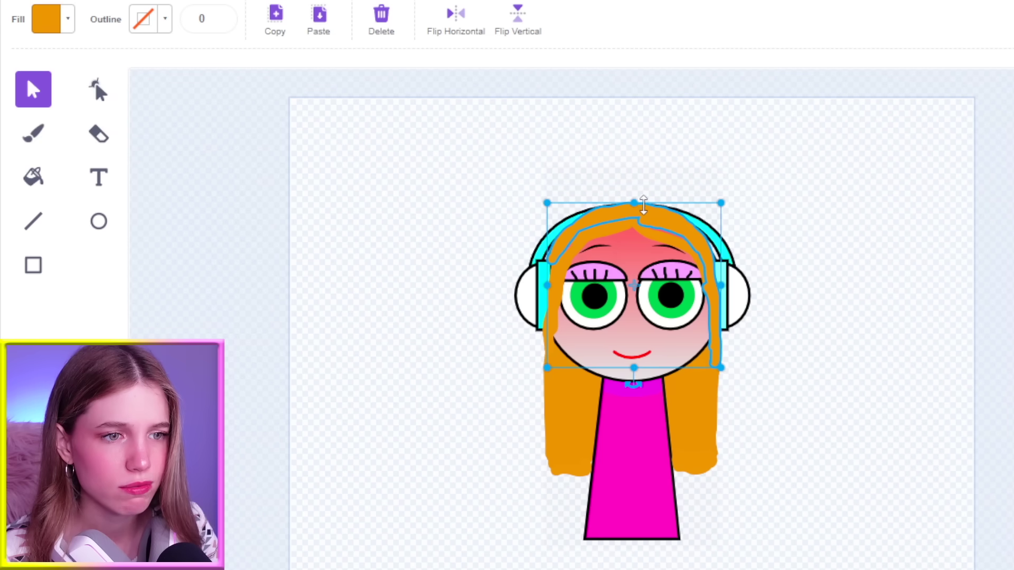
mouse_move(720, 283)
mouse_down()
mouse_move(755, 285)
mouse_move(726, 285)
mouse_up()
drag(727, 205, 794, 140)
key(ctrl+z)
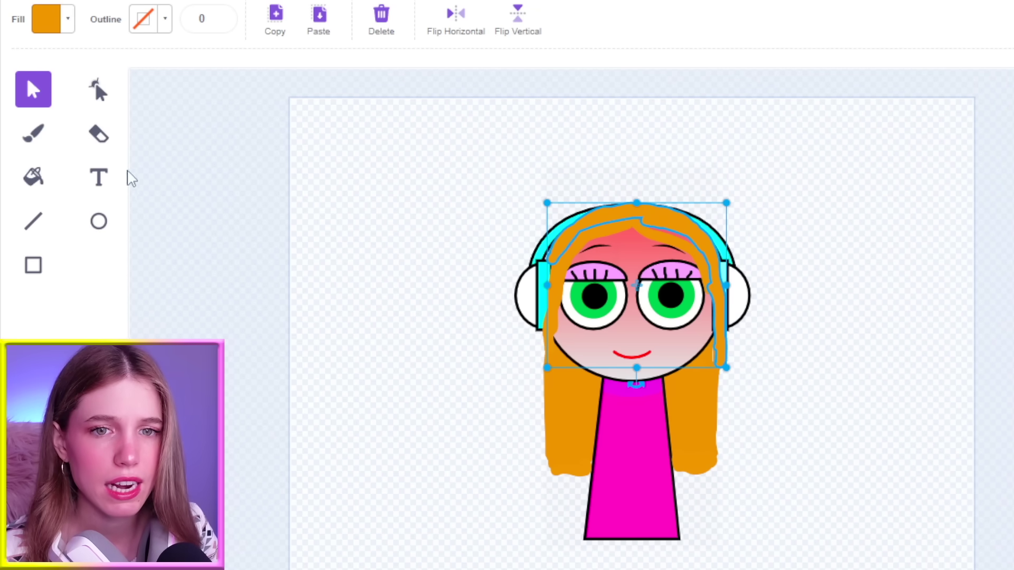
Reshape the front hair piece by pulling its upper edge points outward into spikes around the head.
click(98, 89)
drag(638, 203, 650, 169)
drag(669, 207, 693, 191)
drag(693, 221, 721, 199)
drag(564, 229, 531, 216)
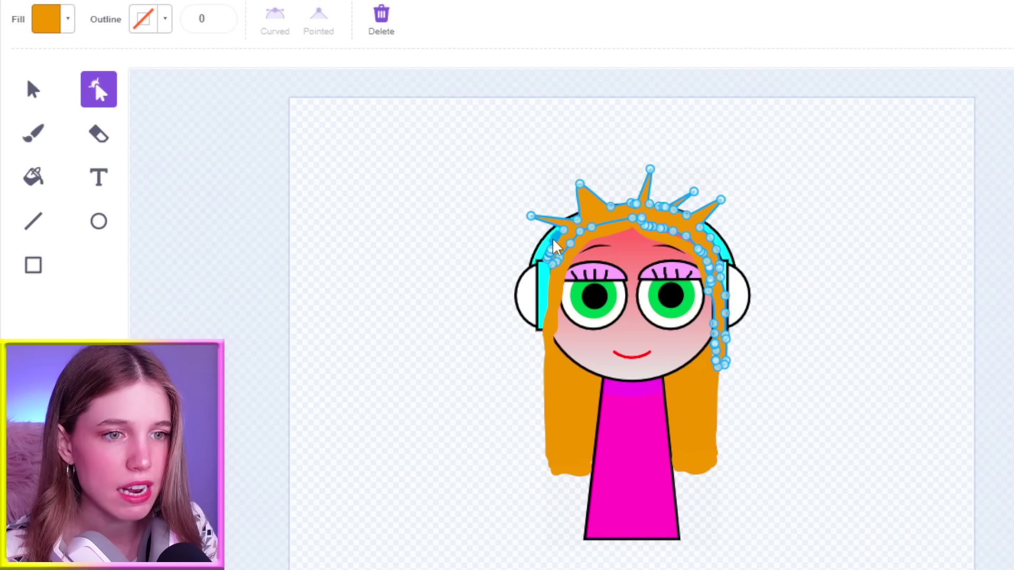
Try to pull a spike out of the long back hair's right edge and undo it.
click(708, 402)
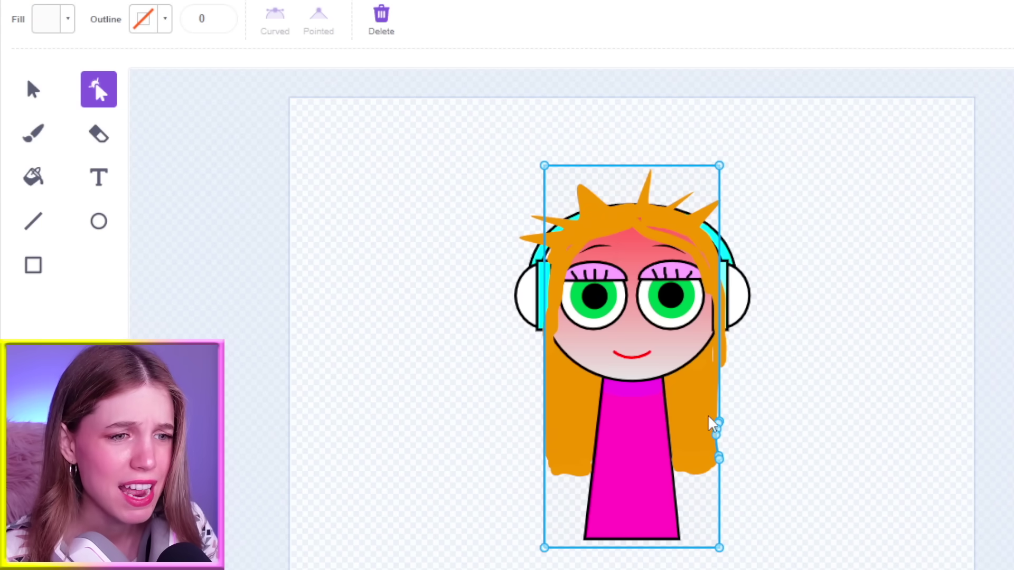
drag(718, 420, 765, 412)
key(ctrl+z)
click(718, 429)
key(ctrl+z)
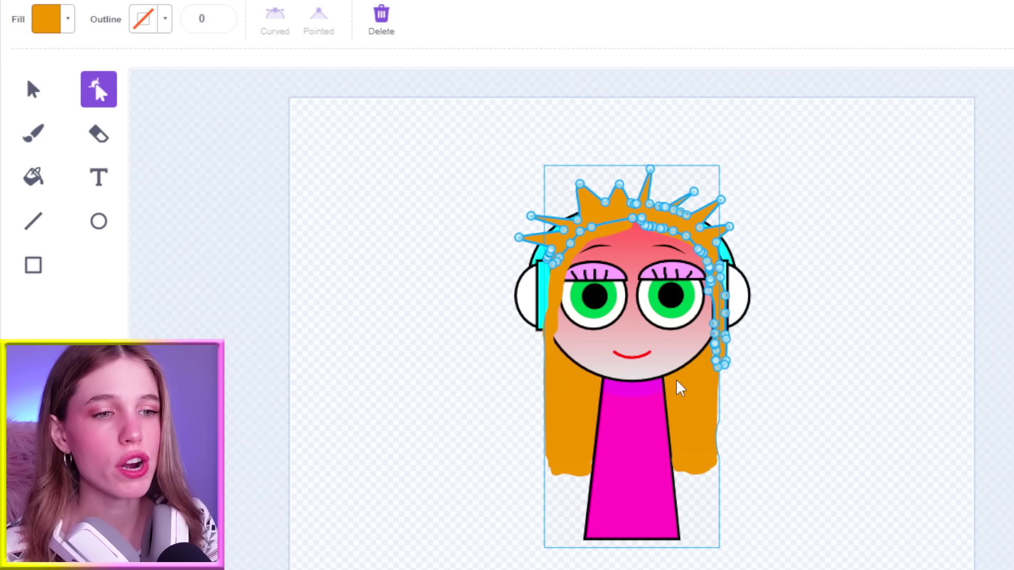
Turn the red smile into a frown by moving the mouth curve's middle point upward.
click(753, 340)
click(632, 358)
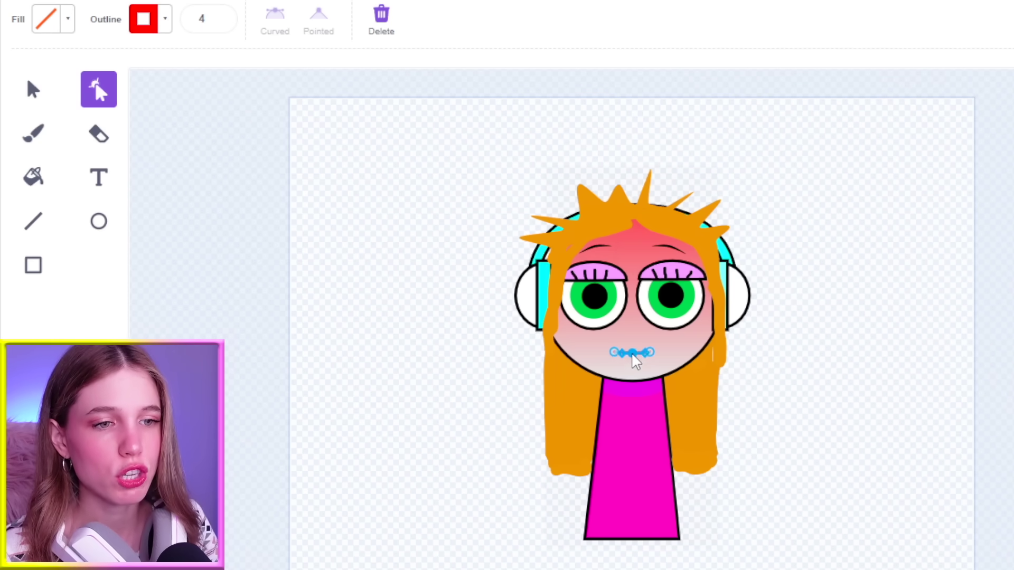
click(632, 340)
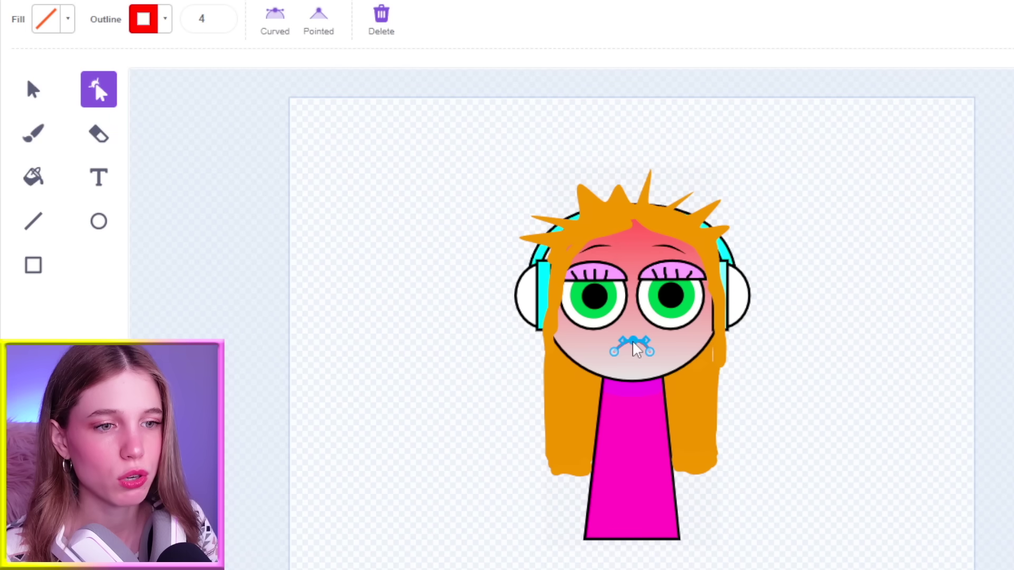
click(937, 358)
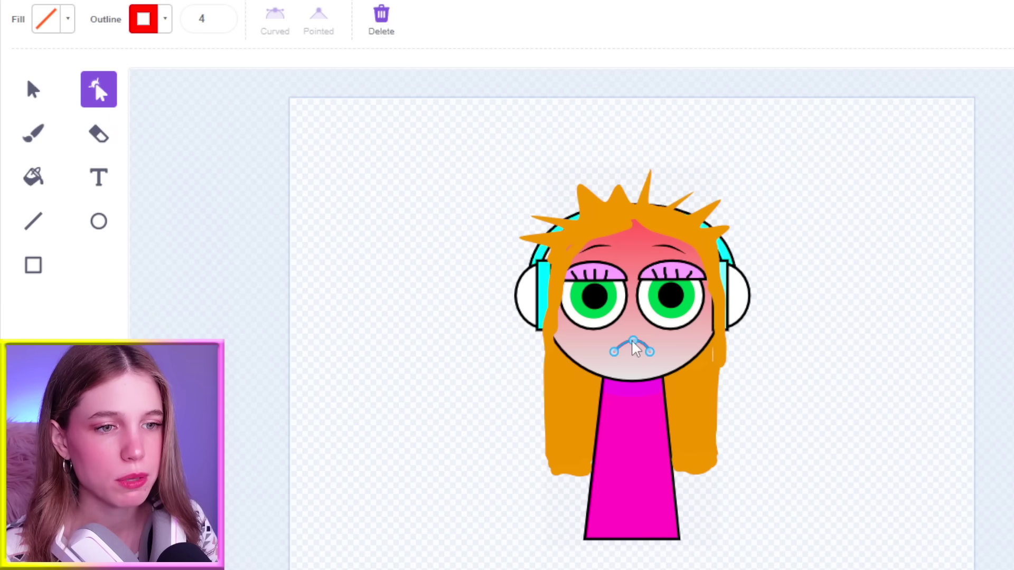
click(351, 205)
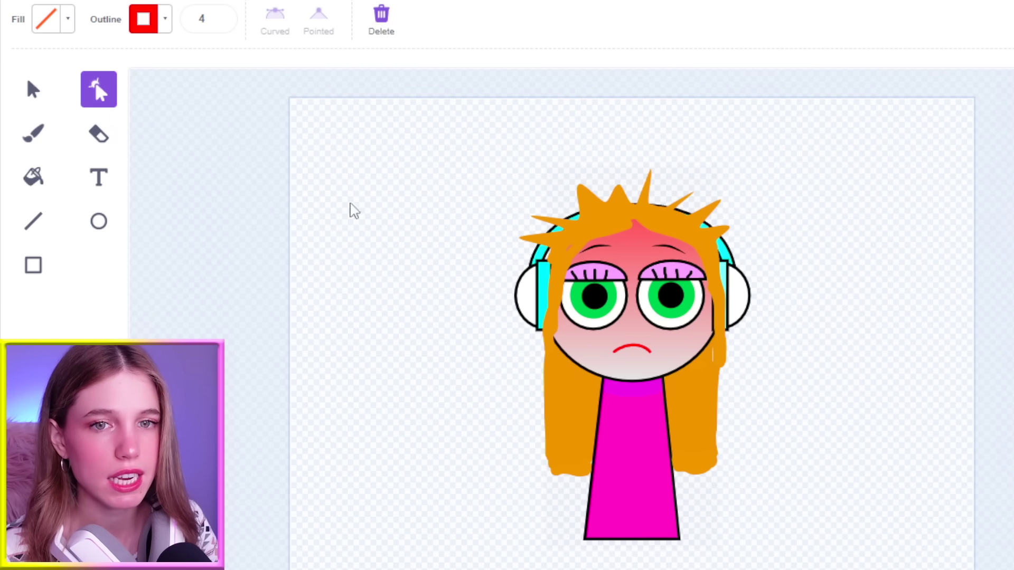
click(35, 219)
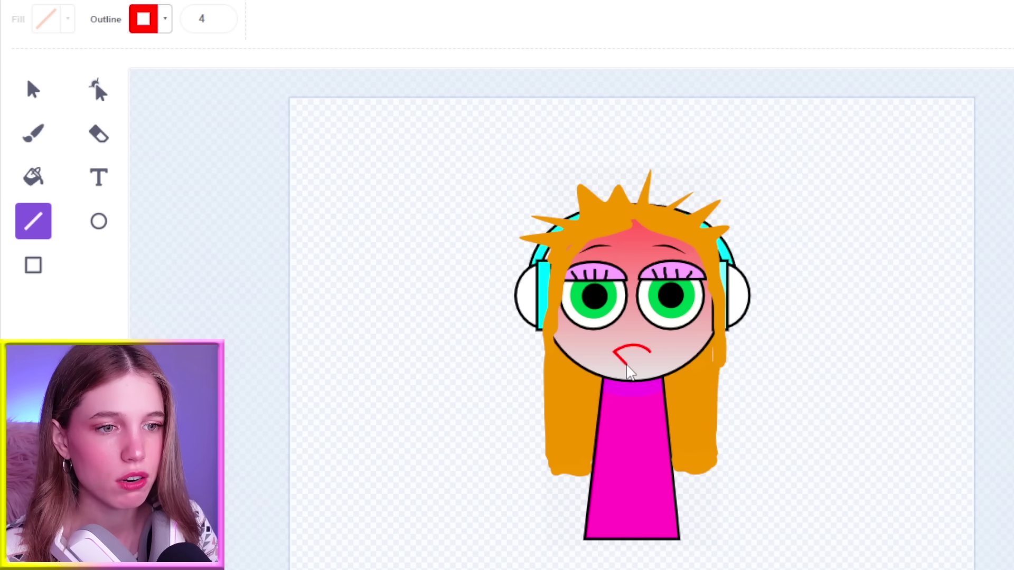
drag(628, 371, 618, 364)
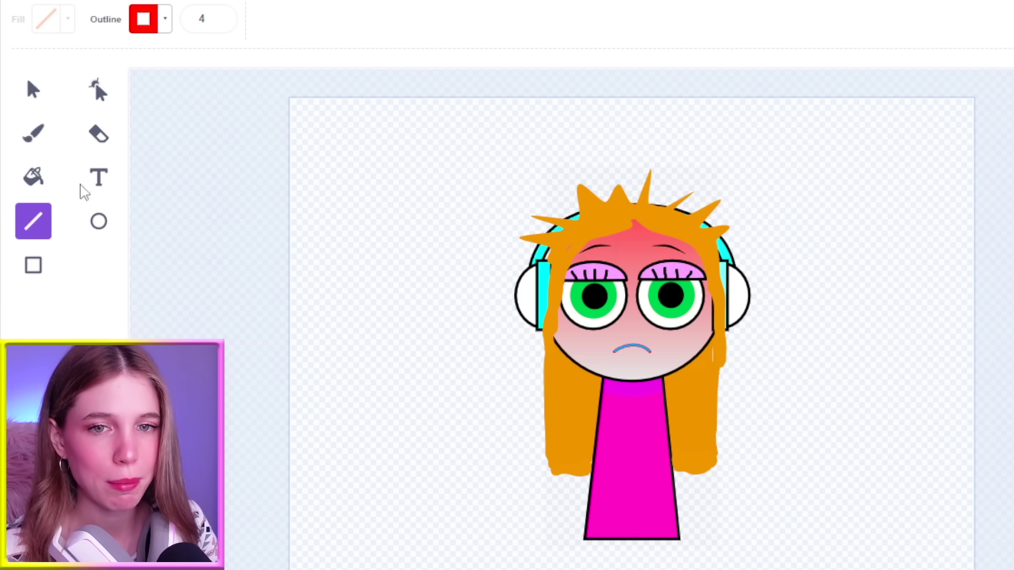
click(35, 179)
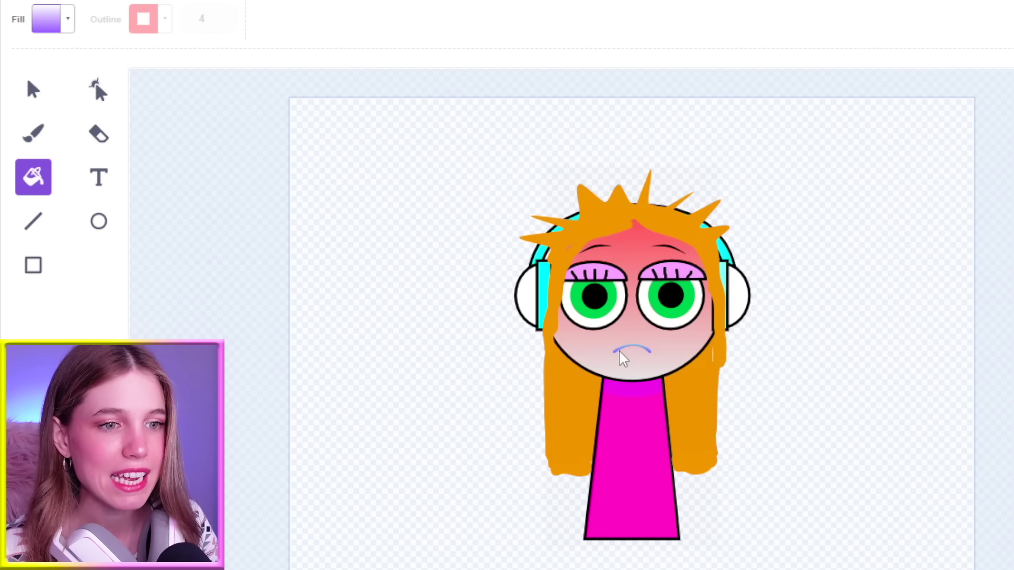
Paint two wavy black drips below the frown with the brush at size 8.
click(34, 133)
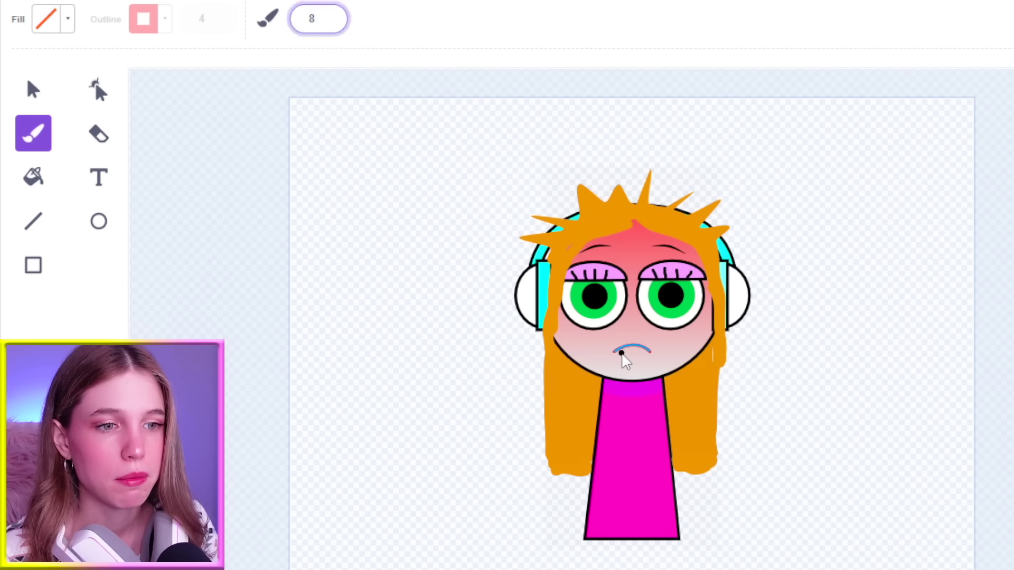
drag(621, 354, 625, 366)
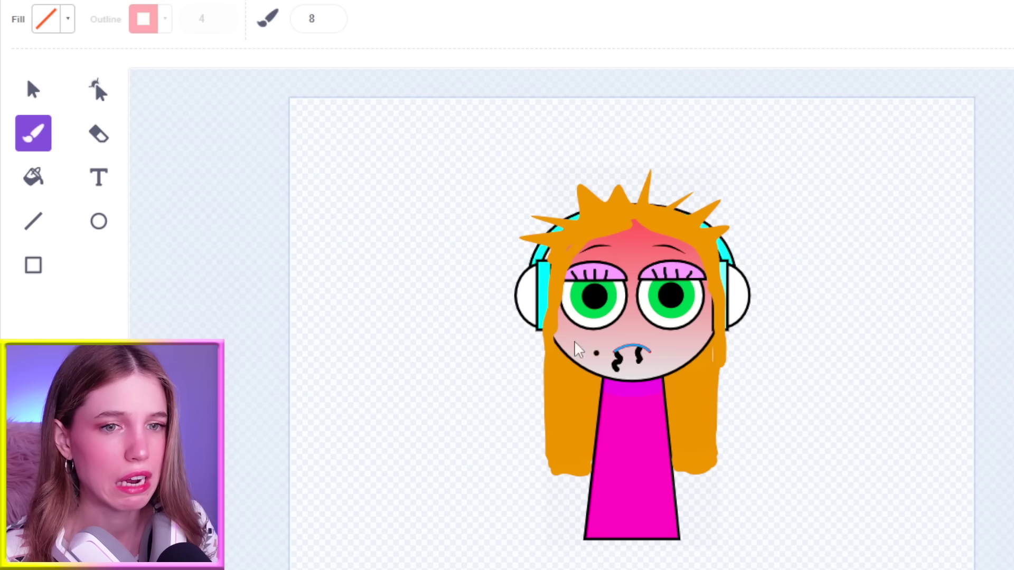
Recolour the two black drips below the frown to red.
click(67, 19)
drag(45, 82, 100, 82)
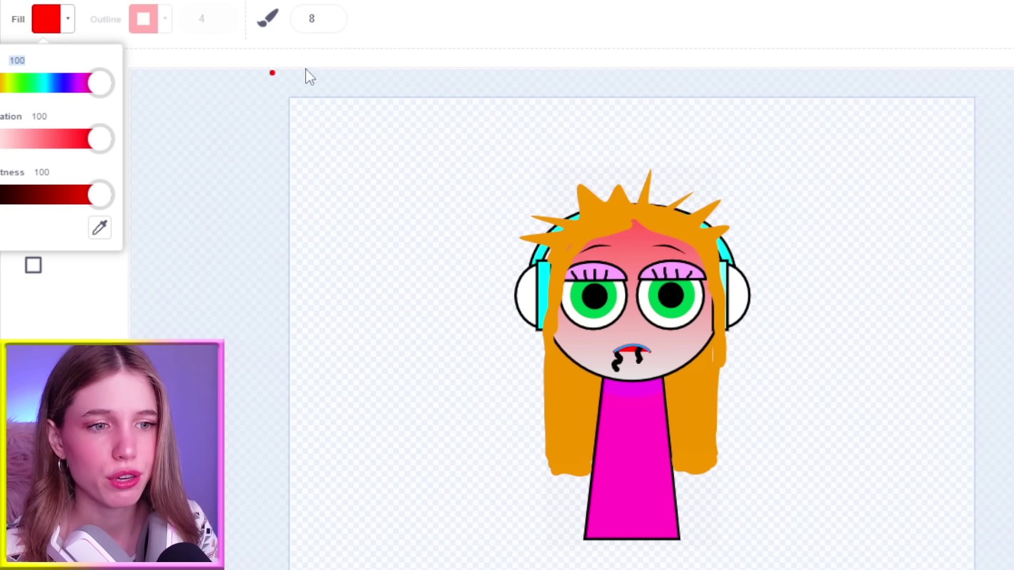
click(365, 72)
click(37, 92)
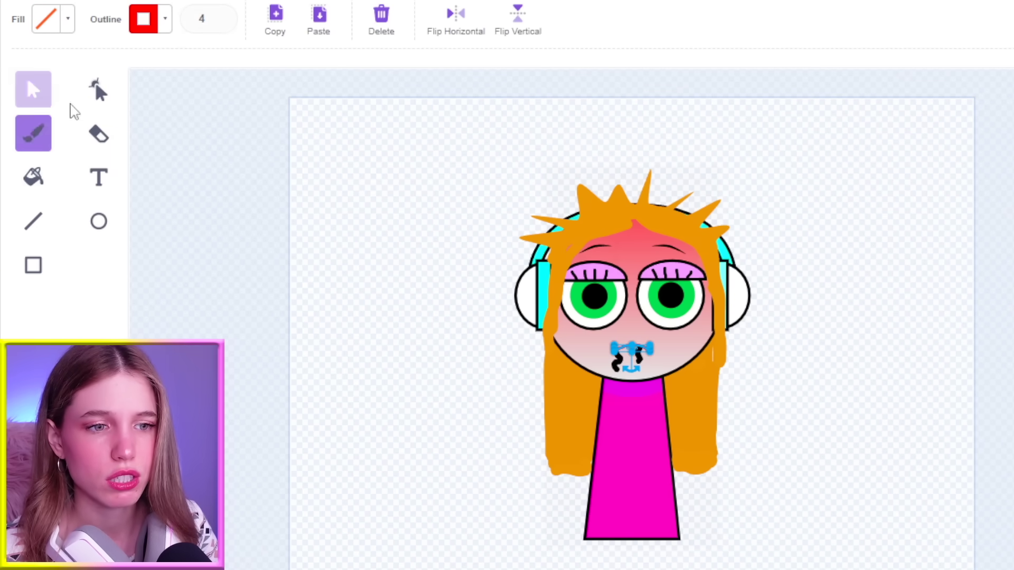
click(618, 364)
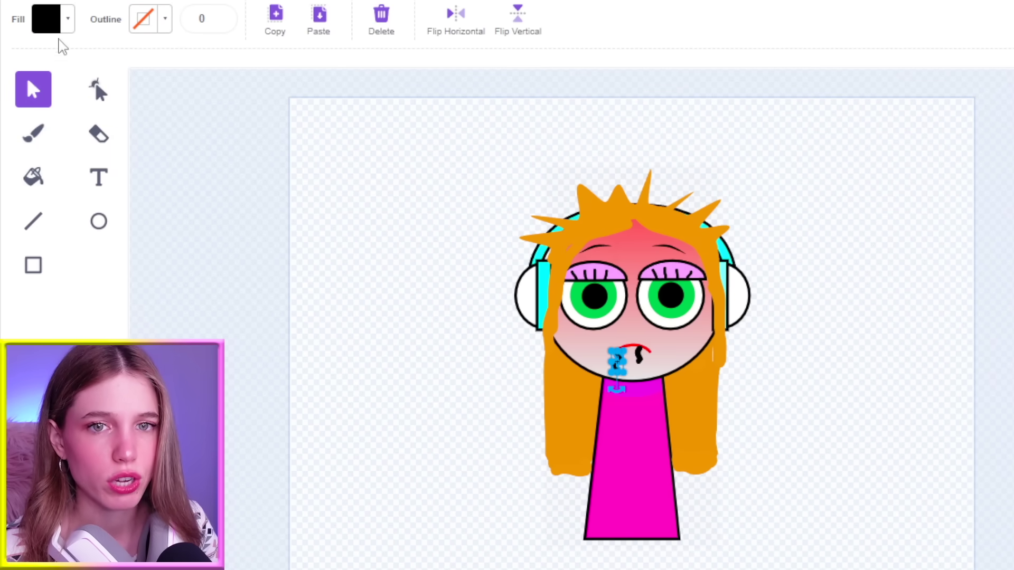
key(Delete)
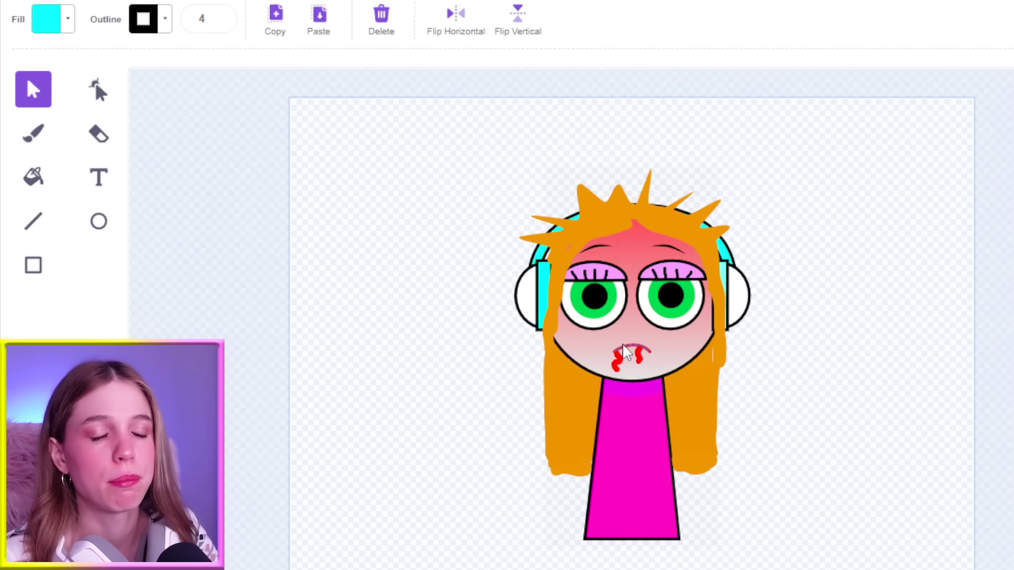
click(624, 344)
click(883, 272)
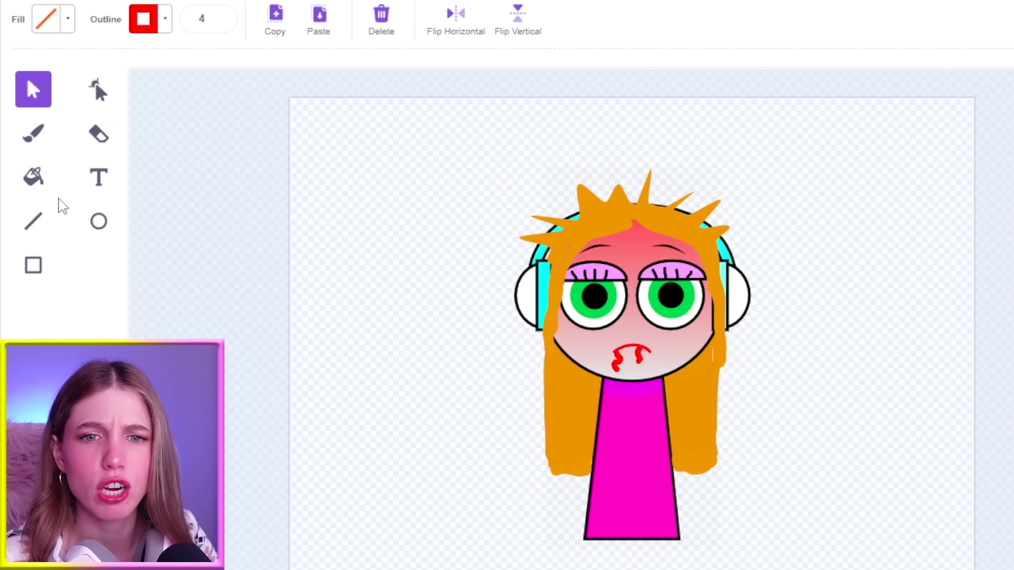
Draw a downward-pointing triangle to the left of the character using lines with a black outline of width 1.
click(34, 222)
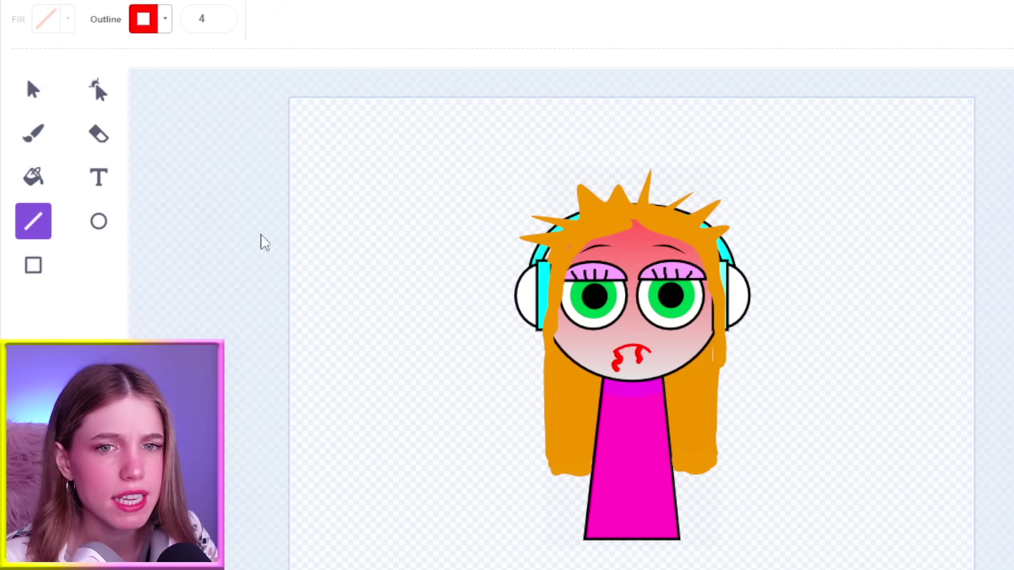
click(150, 33)
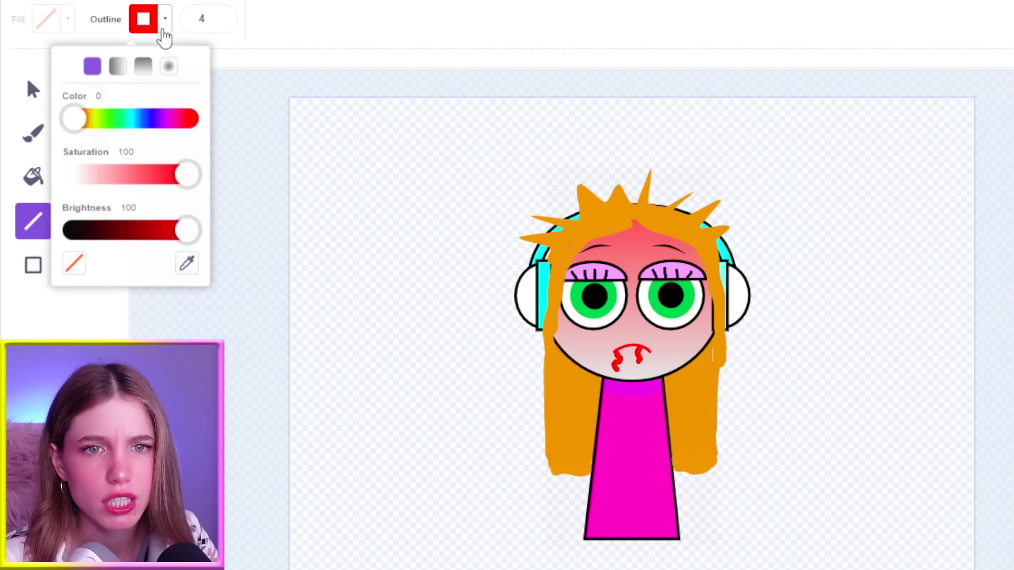
click(102, 117)
mouse_move(188, 173)
mouse_down()
mouse_move(42, 136)
mouse_move(187, 117)
mouse_up()
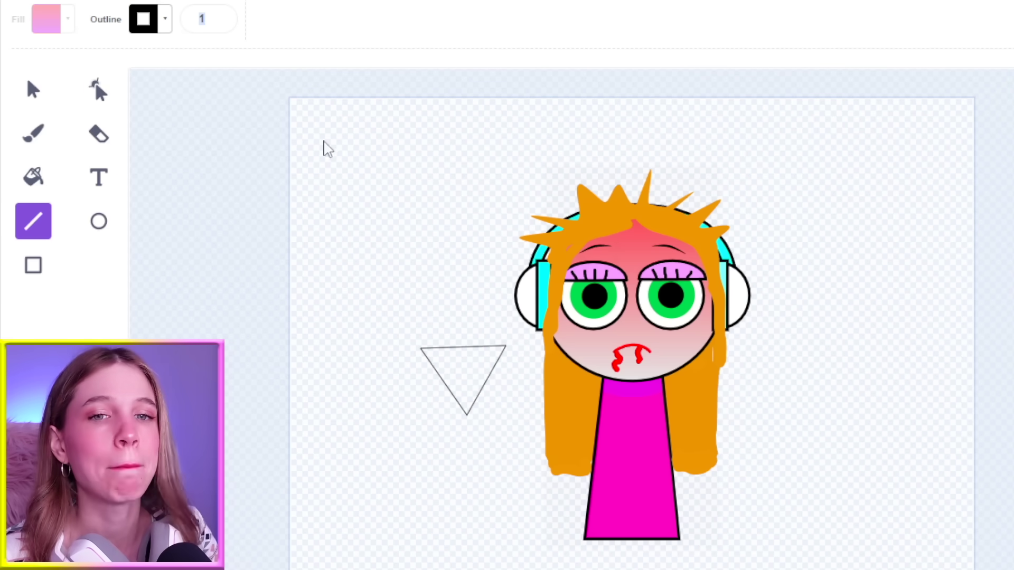
Fill the triangle with a vertical gradient from white, at saturation 0, to bright purple.
click(33, 175)
click(68, 19)
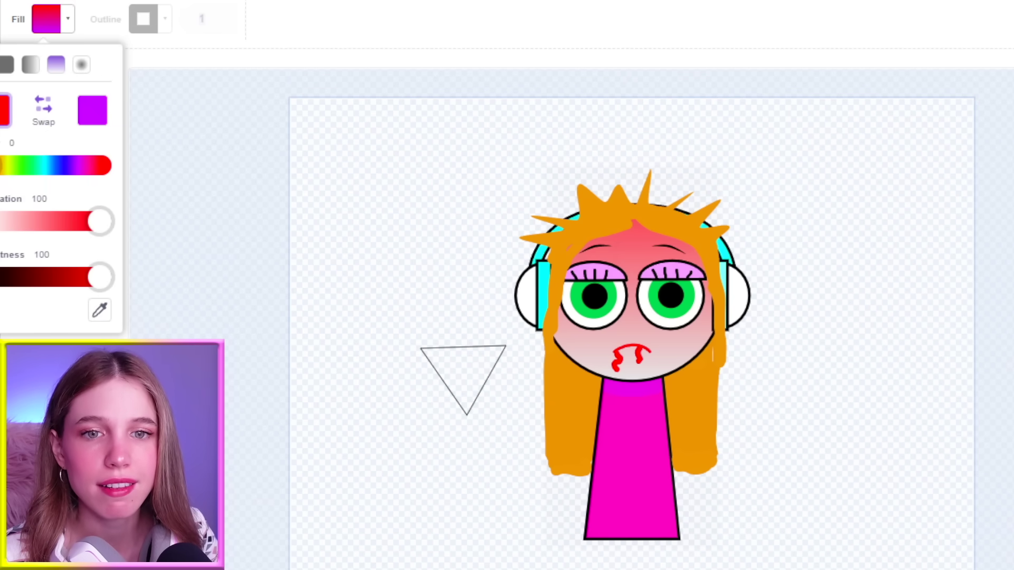
drag(100, 222, 3, 222)
click(470, 369)
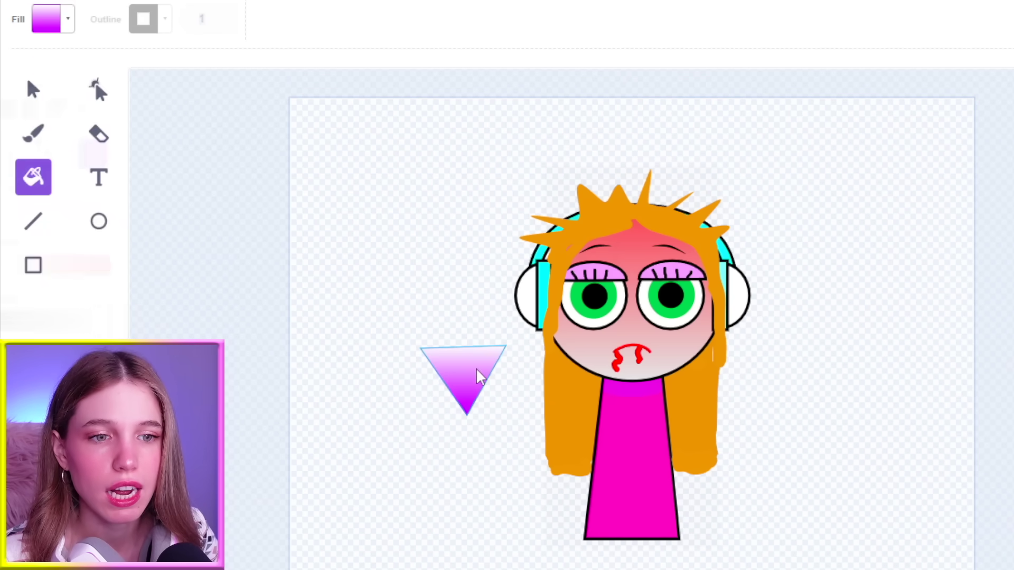
Change the fill of the triangle beside the character from a gradient to solid white.
click(70, 27)
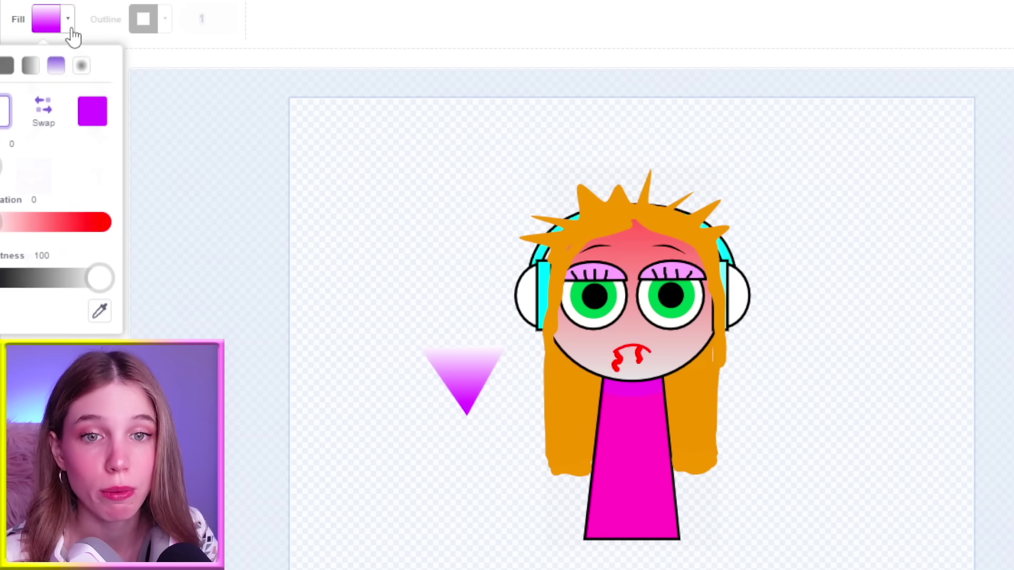
click(8, 117)
click(11, 70)
click(496, 89)
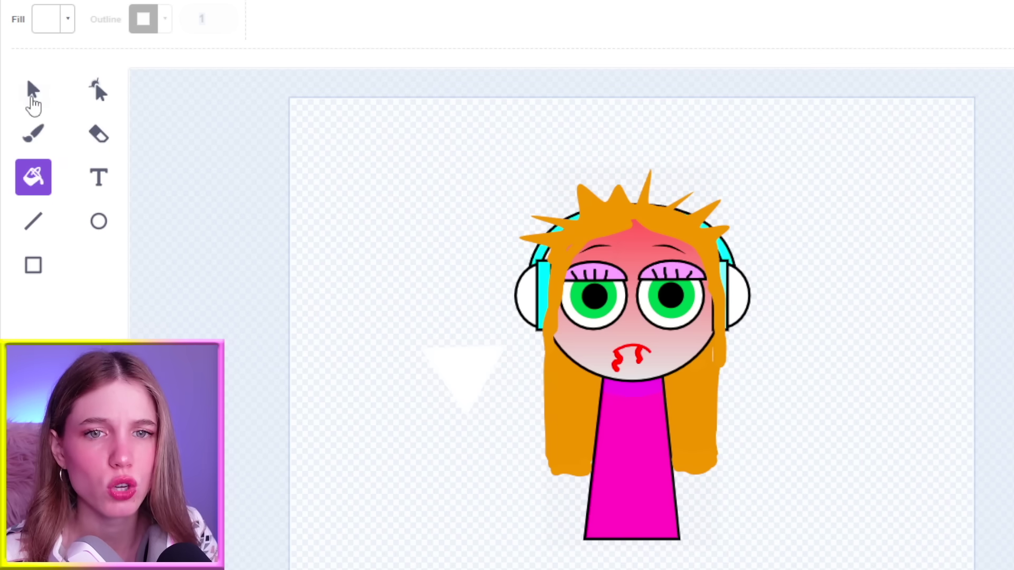
Move the white triangle onto the mouth, shrink it and rotate it to fit under the frown's left end as a fang.
click(34, 102)
drag(457, 376, 609, 335)
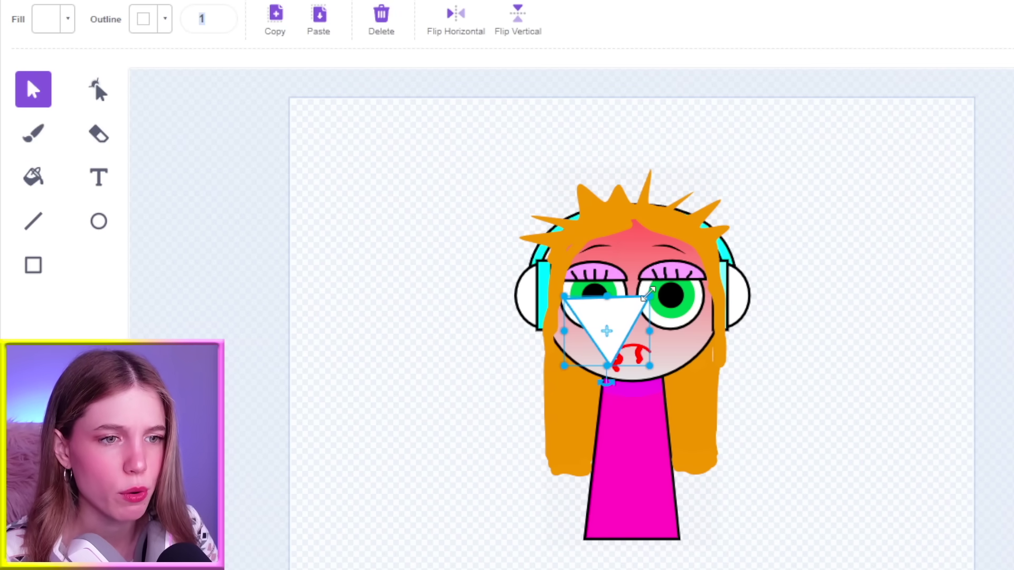
drag(649, 291, 626, 362)
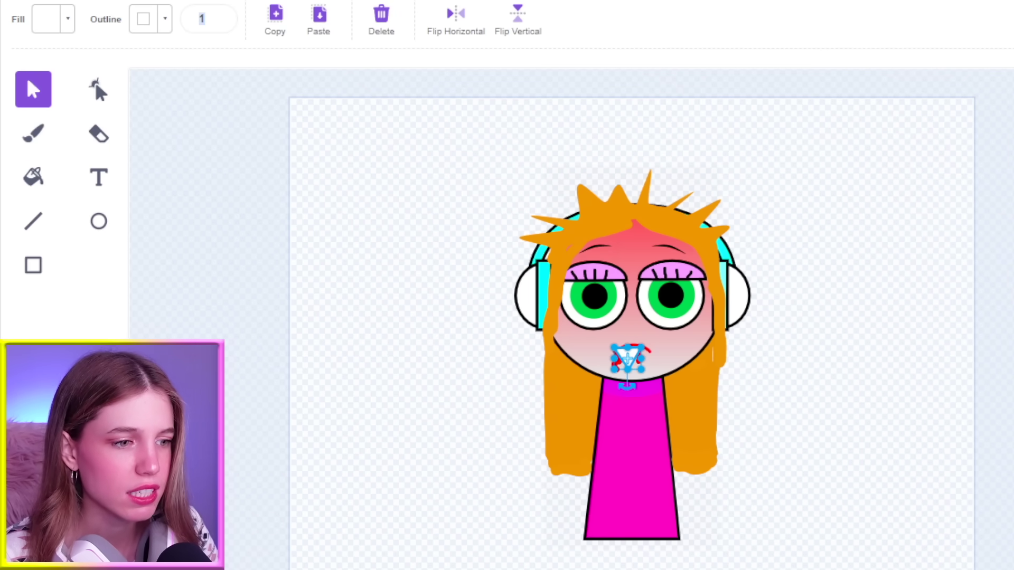
scroll(627, 359, up, 5)
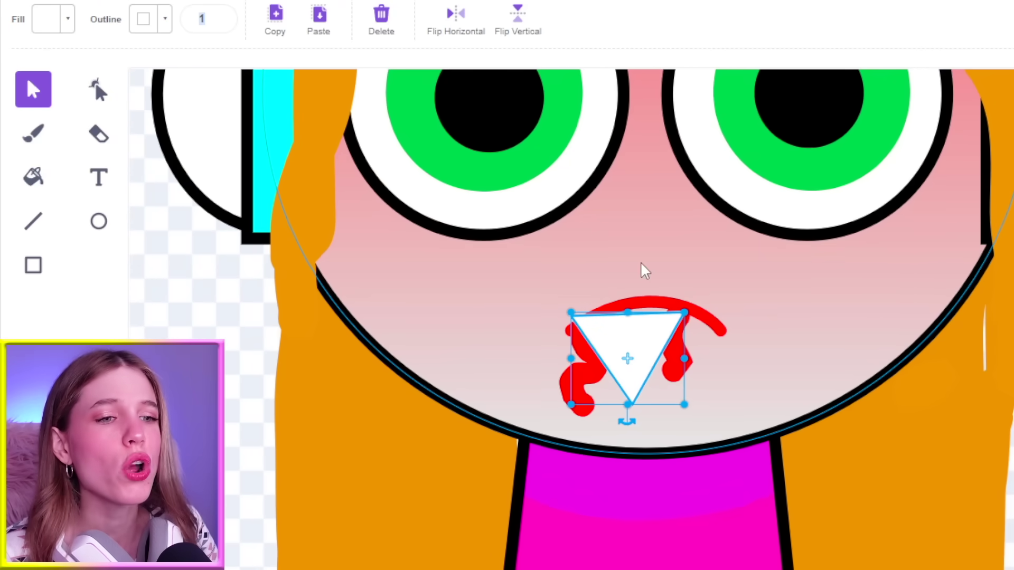
drag(685, 310, 633, 310)
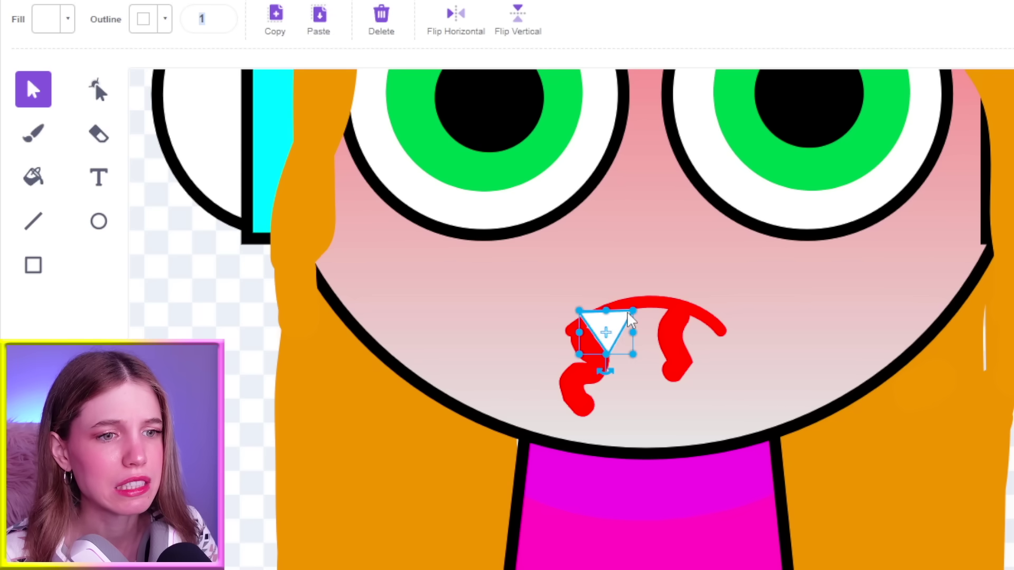
drag(606, 371, 625, 373)
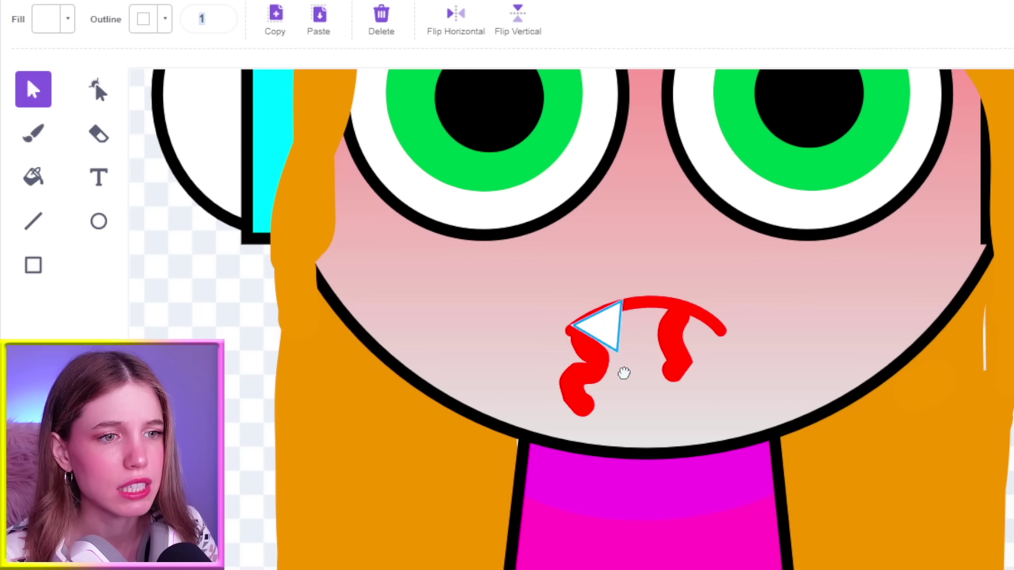
mouse_move(605, 327)
mouse_down()
mouse_move(601, 338)
mouse_move(607, 331)
mouse_up()
Duplicate the white fang and place a mirrored copy under the right end of the frown.
key(ctrl+c)
key(ctrl+v)
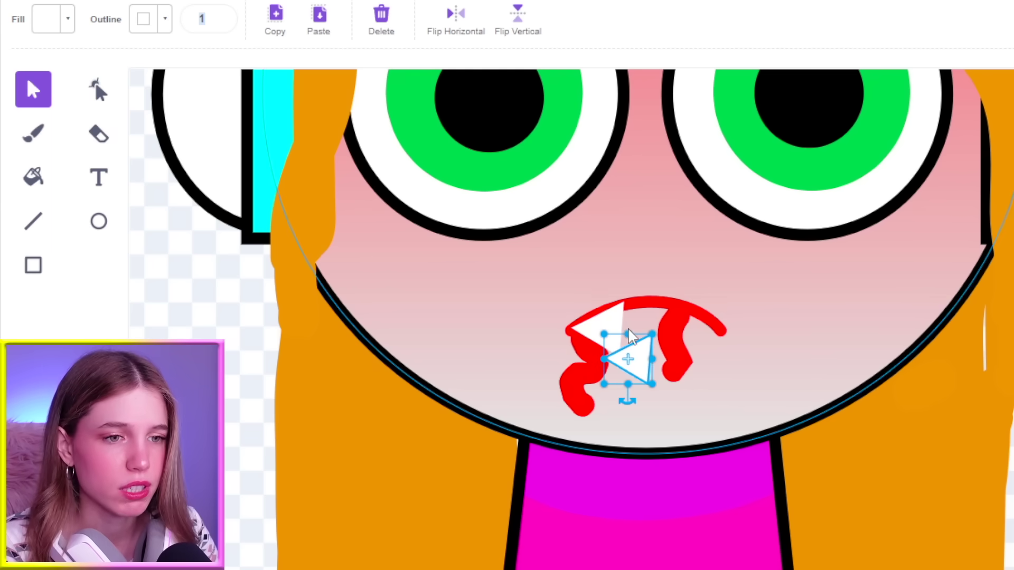
mouse_move(649, 366)
mouse_down()
mouse_move(708, 349)
mouse_move(675, 378)
mouse_move(647, 369)
mouse_up()
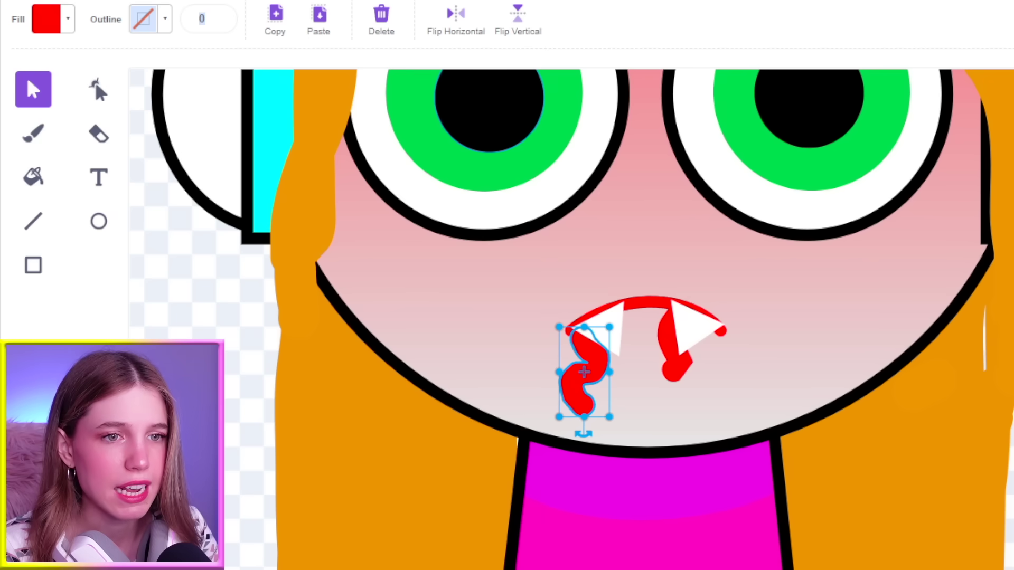
Shift the left red drip slightly outward and move the right drip to the outer side of the right fang.
click(673, 380)
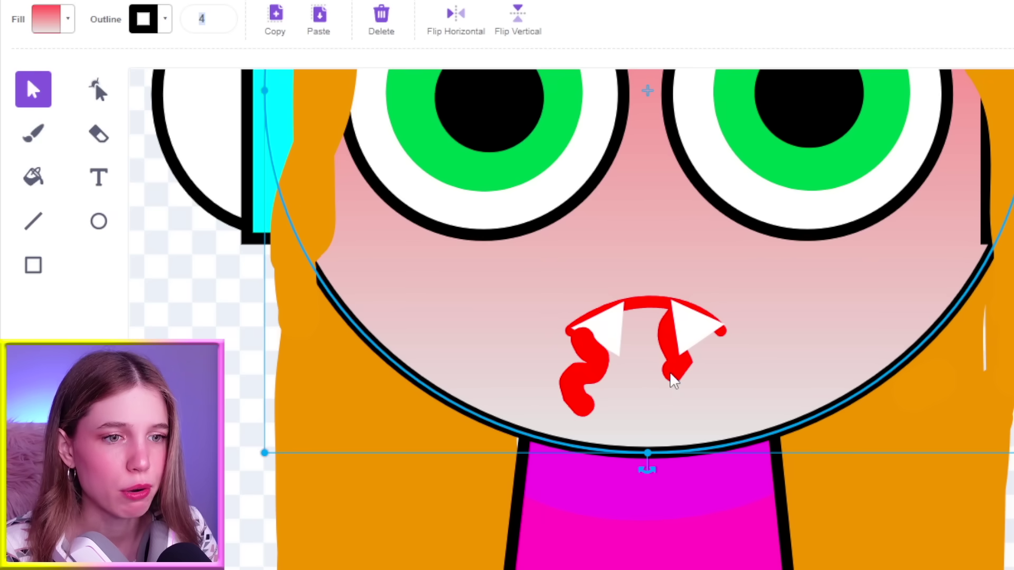
click(582, 353)
click(679, 364)
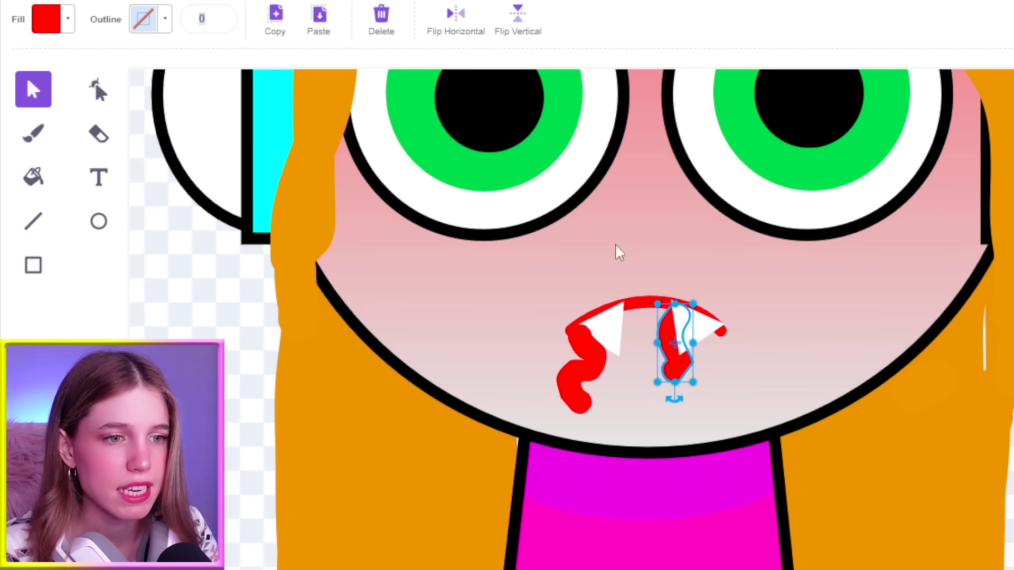
click(925, 247)
drag(678, 363, 714, 377)
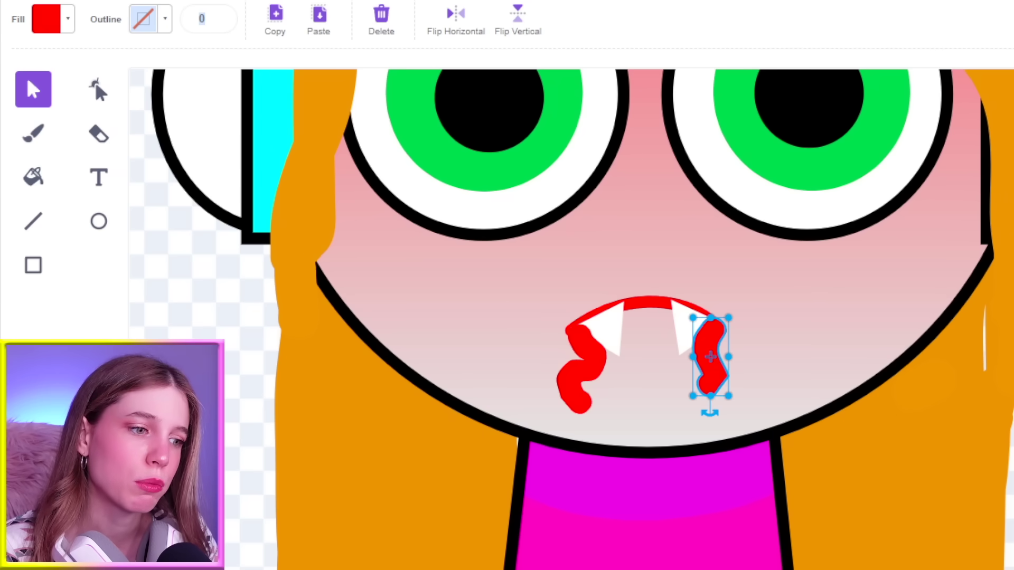
scroll(705, 359, down, 8)
click(856, 410)
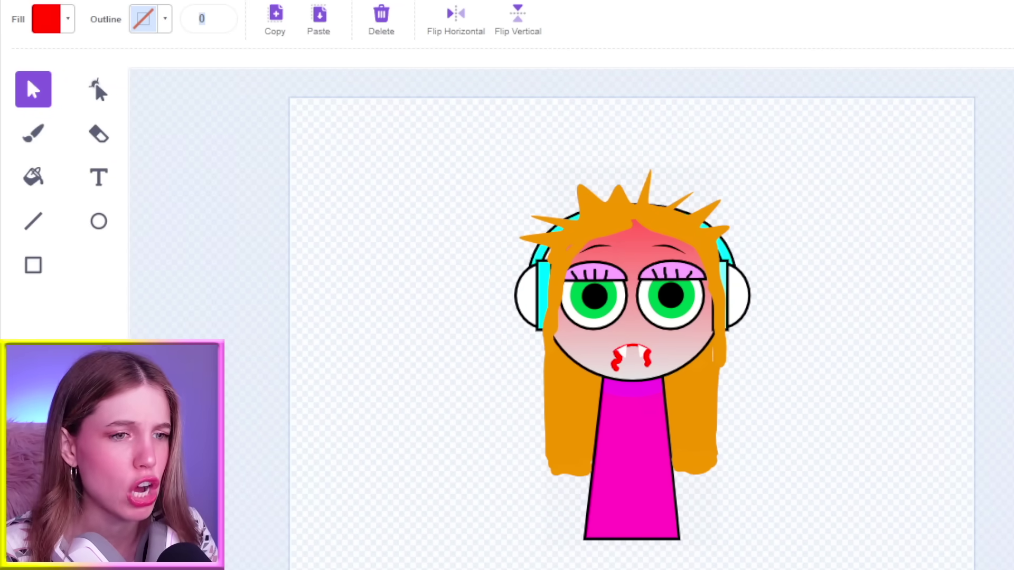
Stretch both pink eyelids further down over the eyes and lower the lashes to the lids' bottom edges.
scroll(569, 244, up, 3)
scroll(569, 244, down, 2)
click(578, 245)
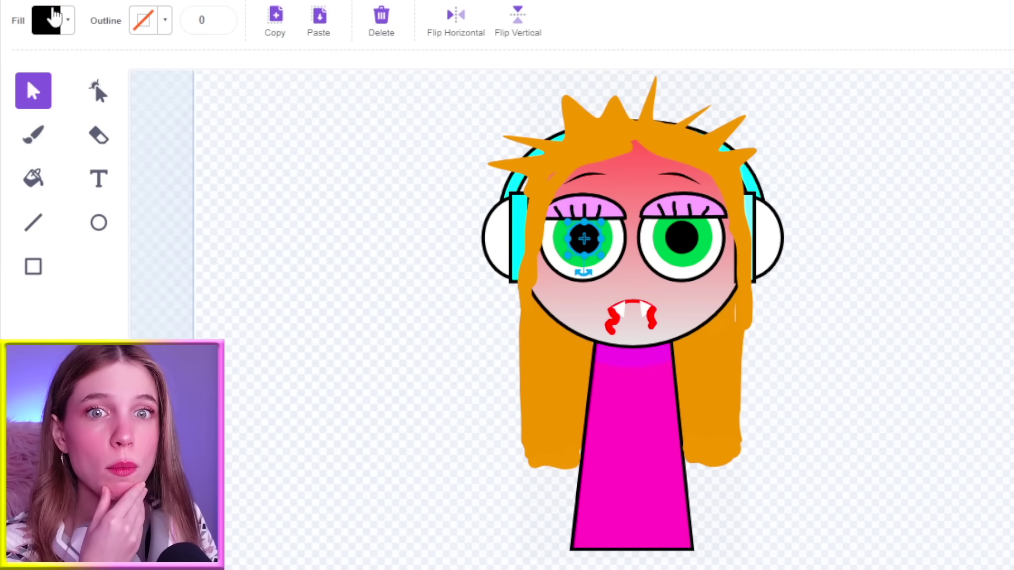
click(598, 209)
click(599, 211)
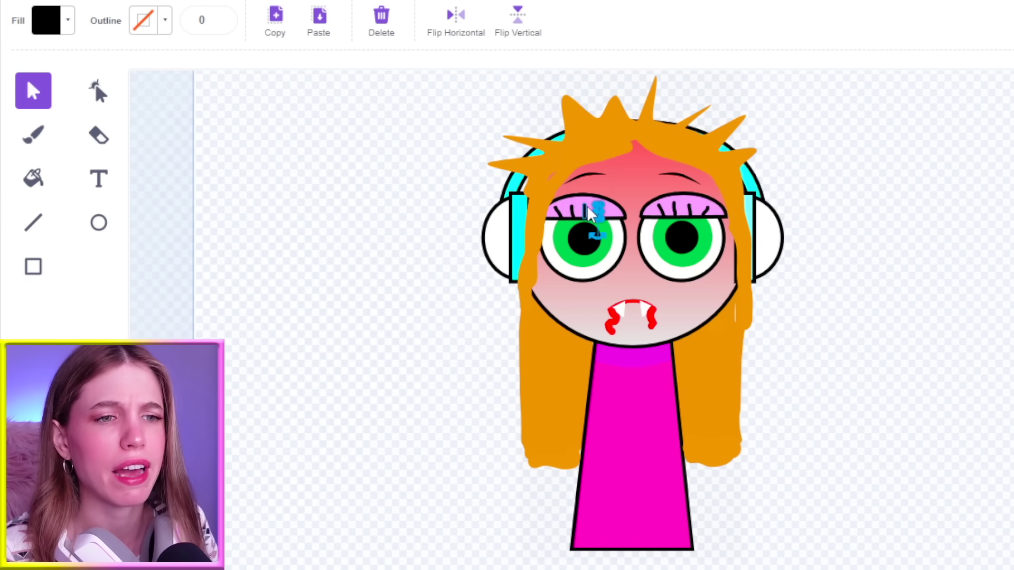
click(605, 211)
drag(584, 218, 583, 229)
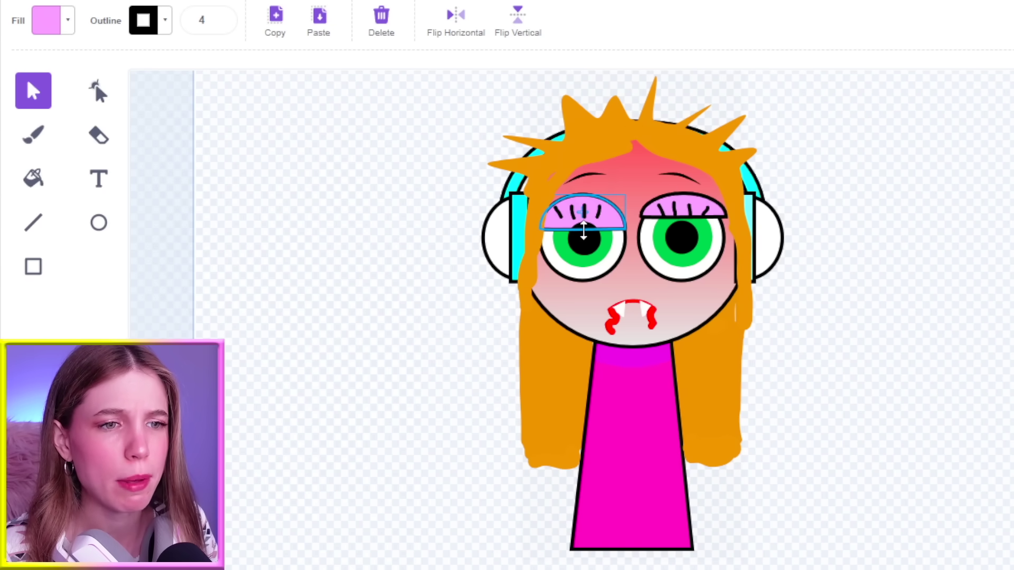
click(700, 215)
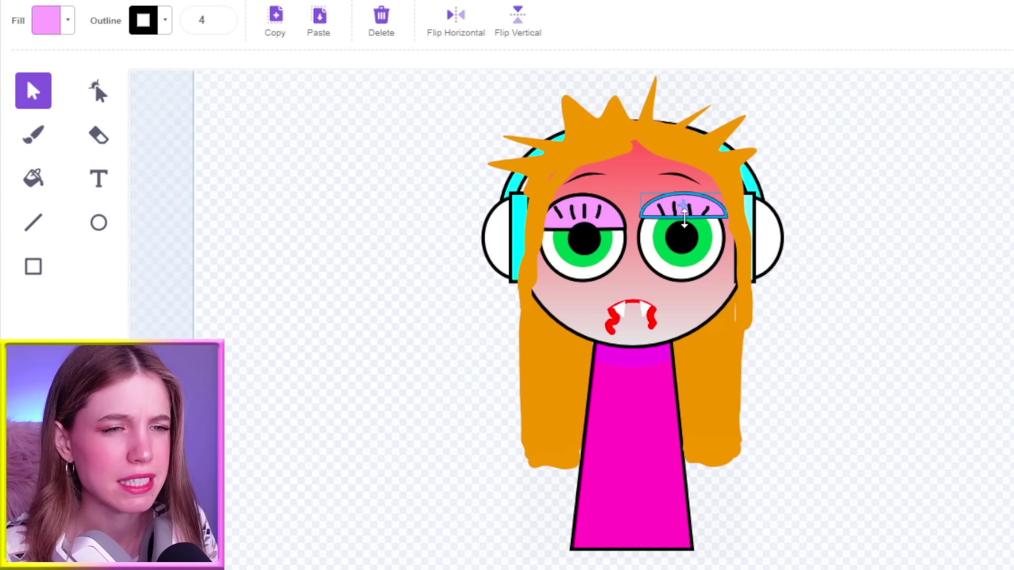
drag(684, 216, 684, 231)
click(560, 217)
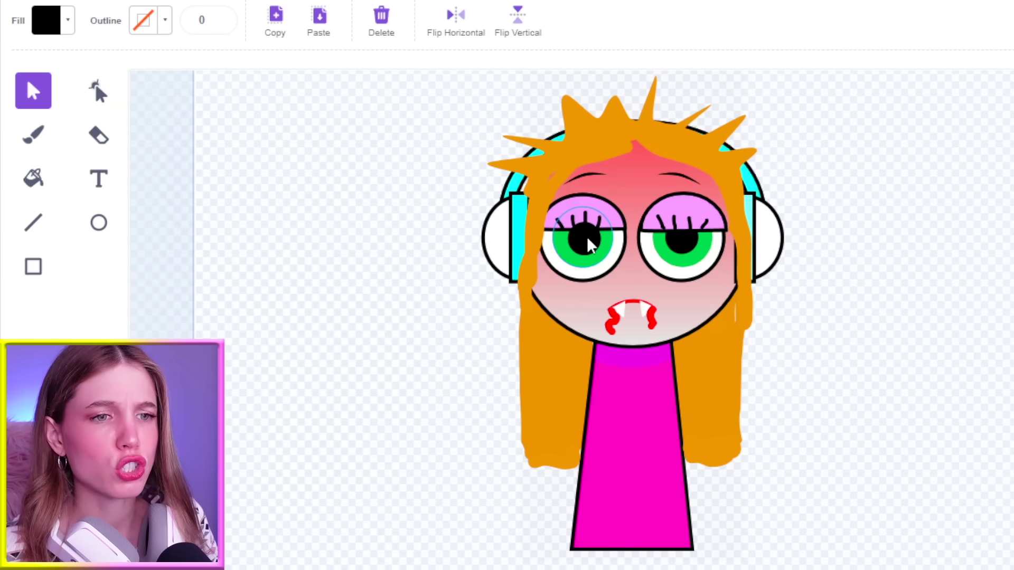
Recolour the left eye's black pupil to bright red.
click(584, 239)
click(58, 16)
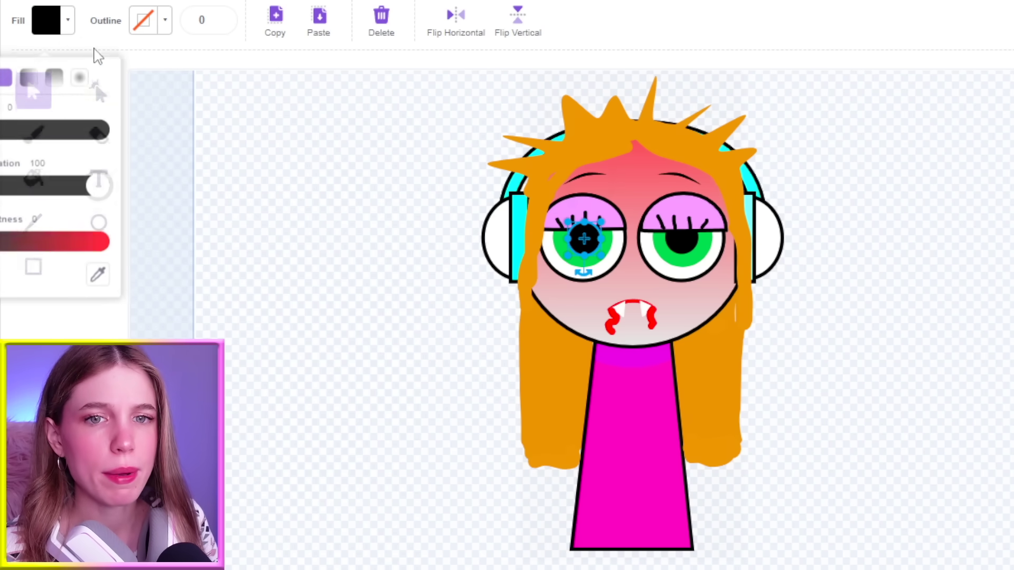
drag(3, 229, 163, 231)
click(459, 188)
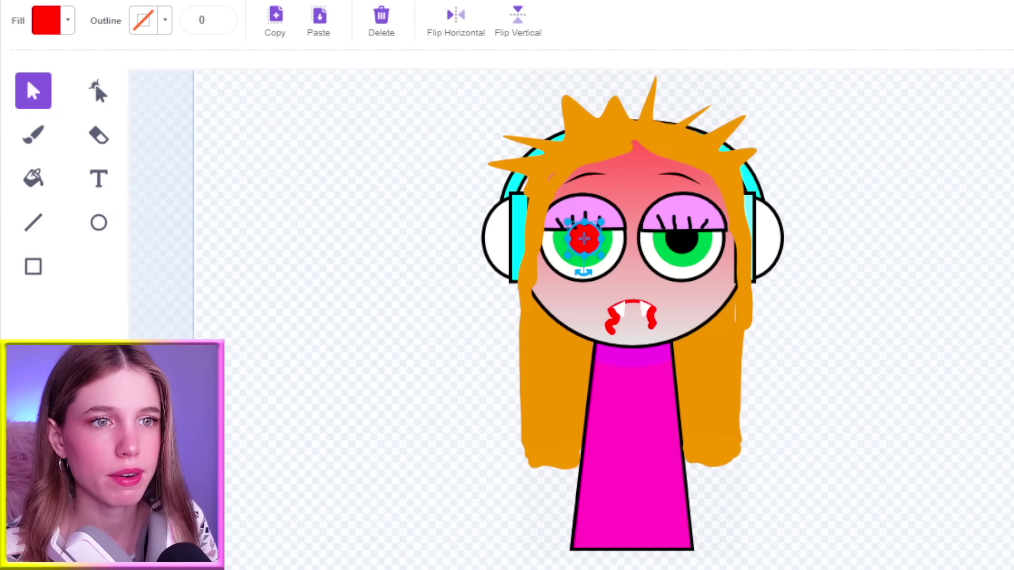
key(ctrl+z)
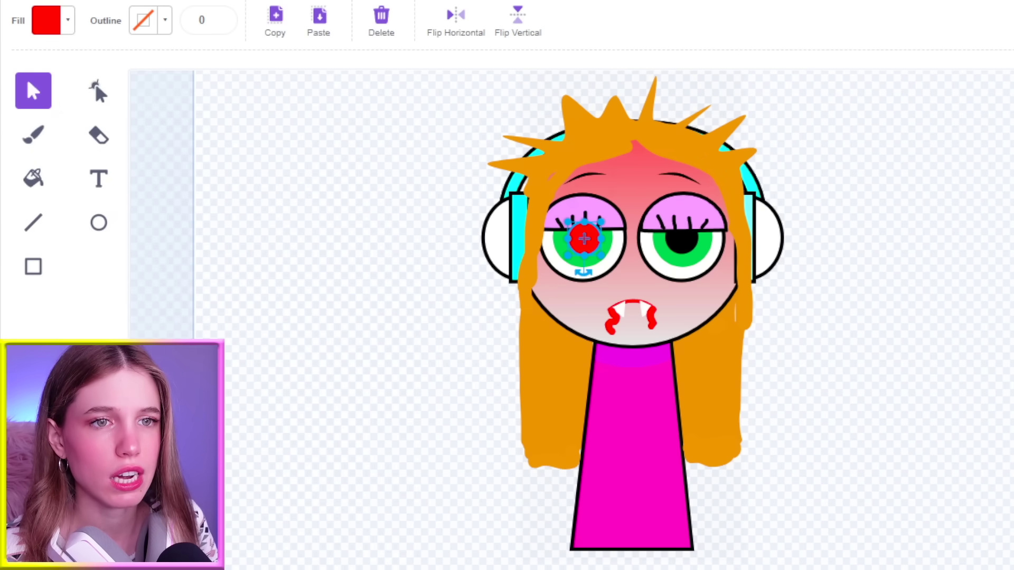
key(ctrl+z)
click(274, 256)
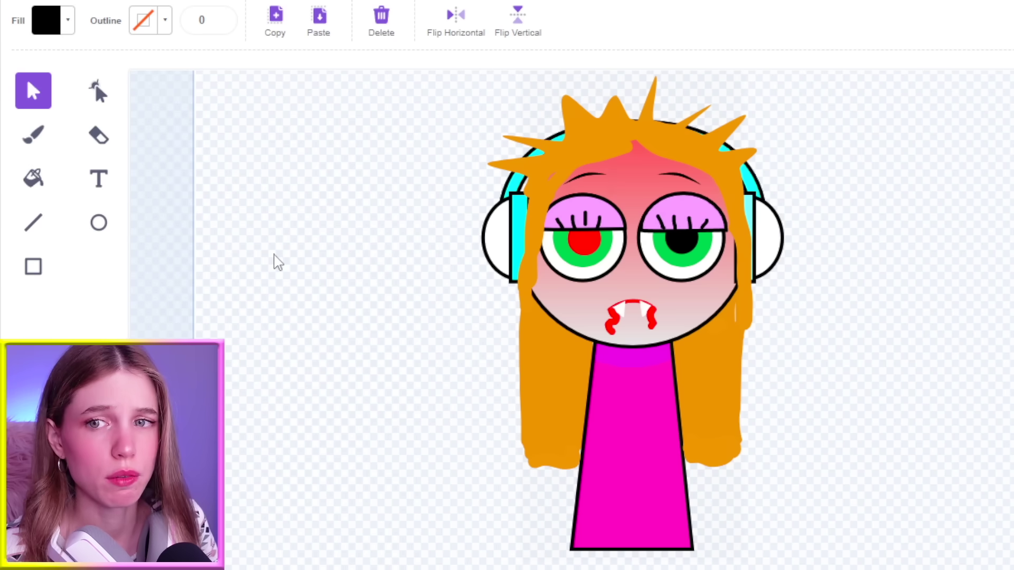
click(696, 251)
click(58, 29)
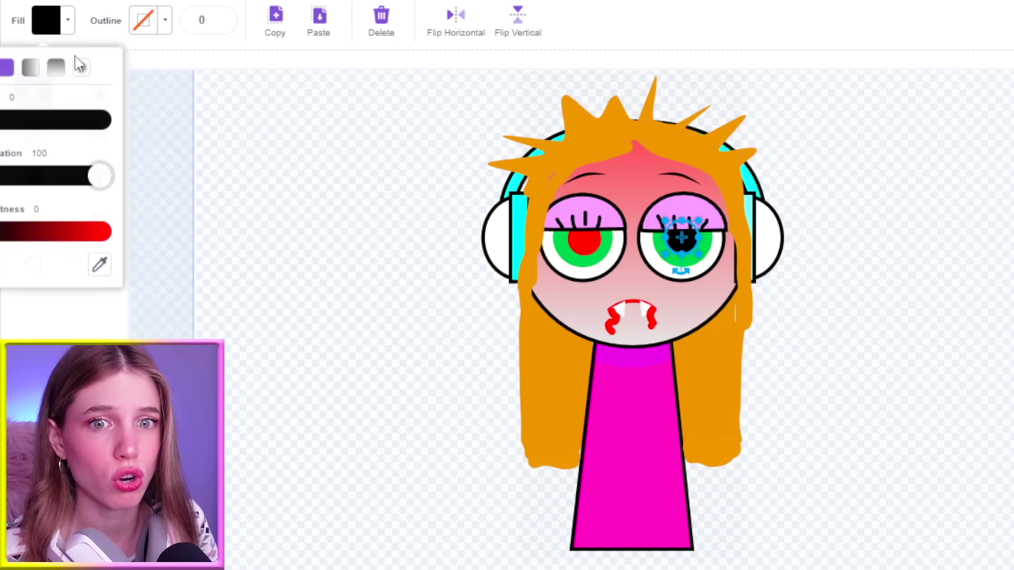
click(335, 127)
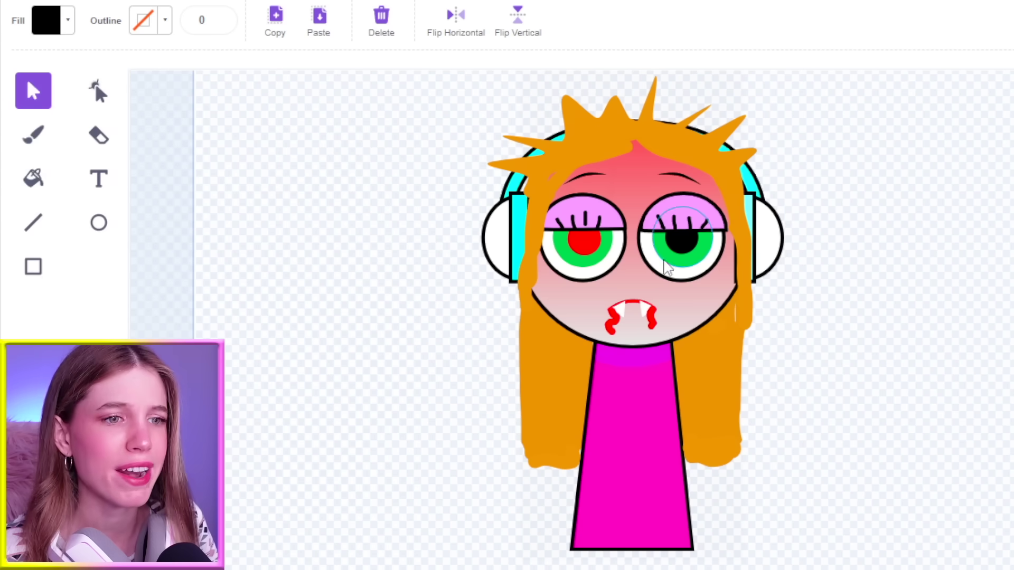
Recolour the right eye's green iris to bright red with colour 100, saturation 100 and full brightness.
click(610, 264)
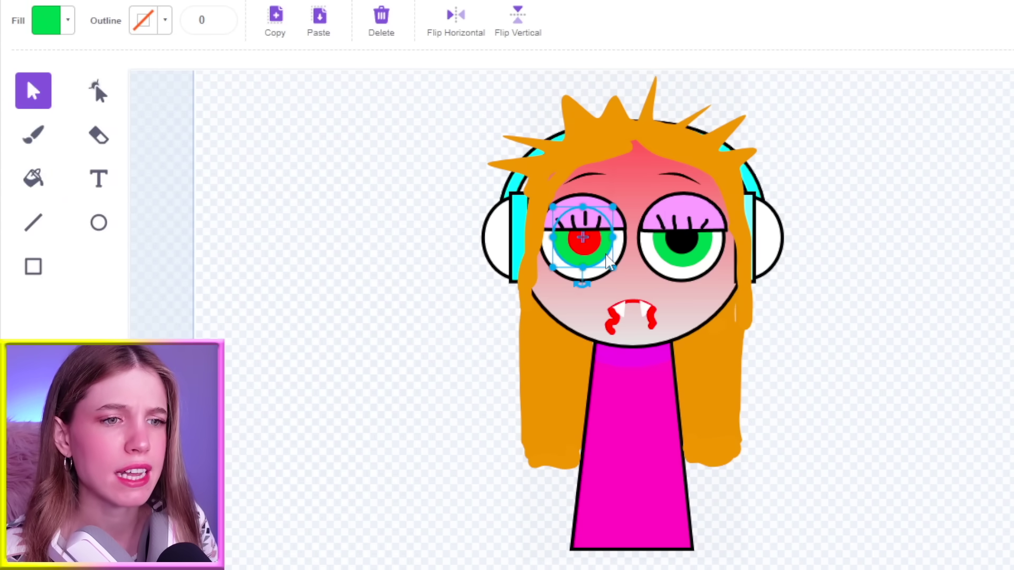
click(677, 258)
click(67, 21)
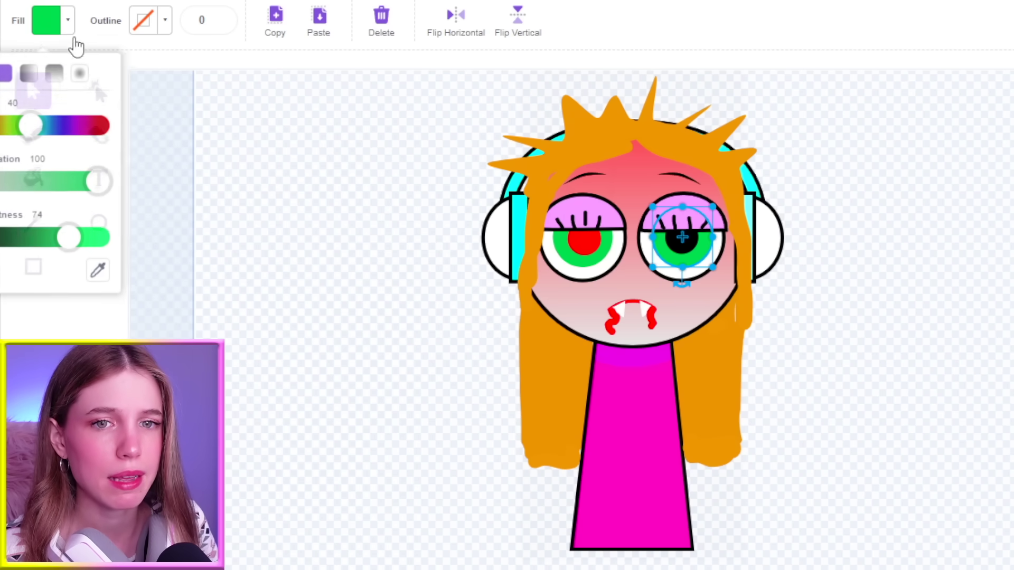
drag(42, 130, 110, 145)
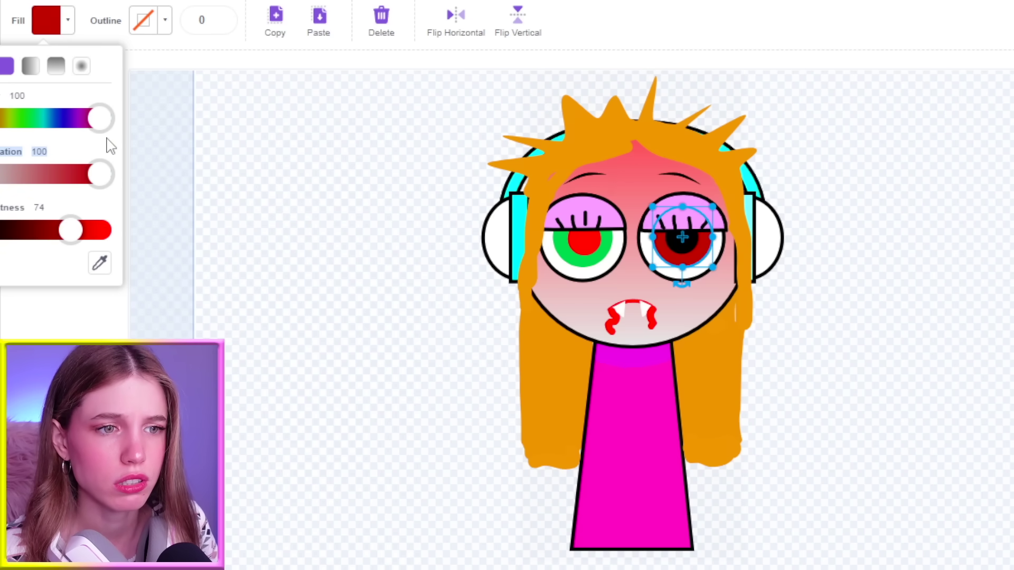
drag(70, 230, 100, 230)
click(138, 233)
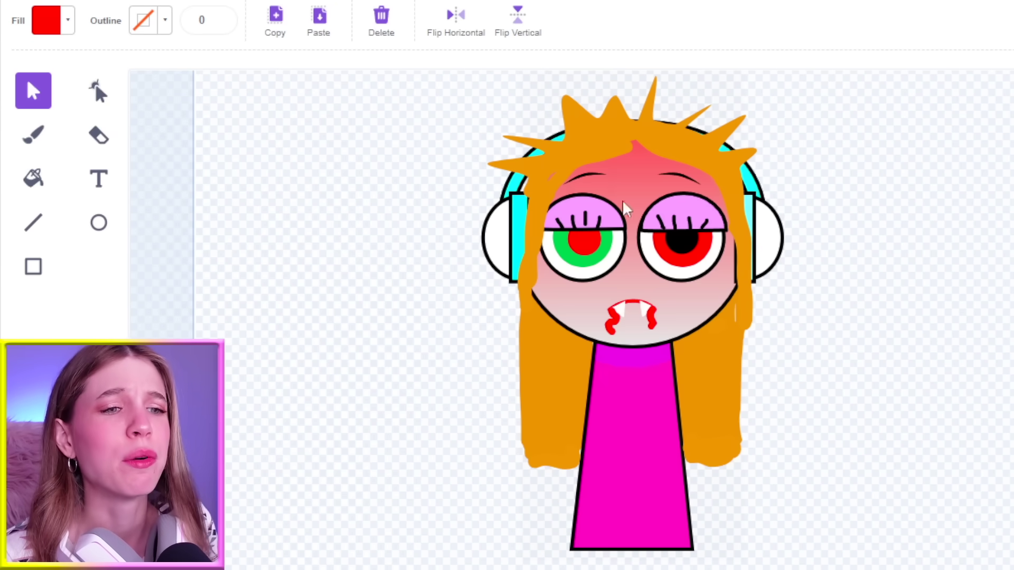
Recolour the left eyelid from pink to fully saturated bright red, keeping its black outline.
click(584, 217)
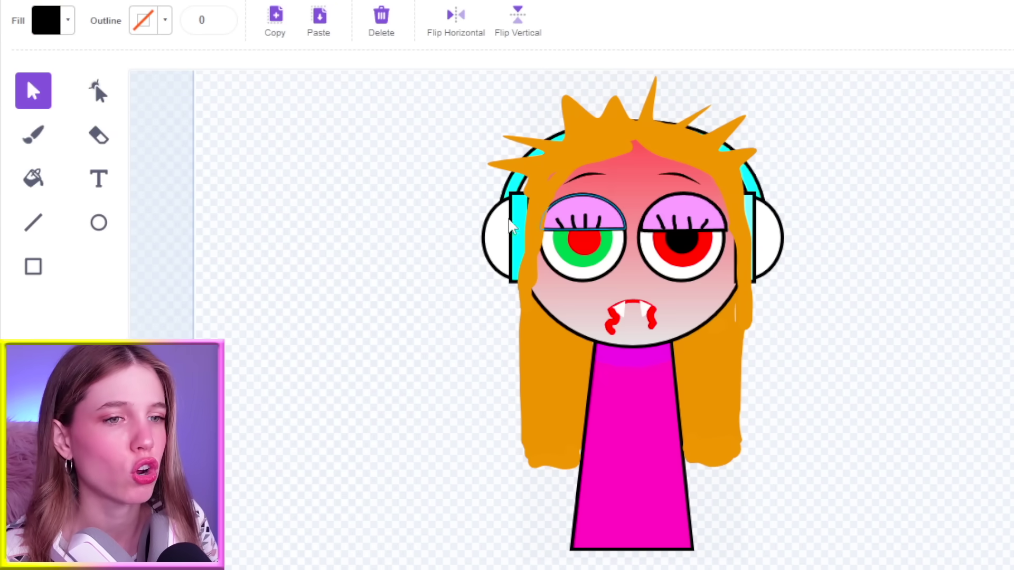
click(583, 215)
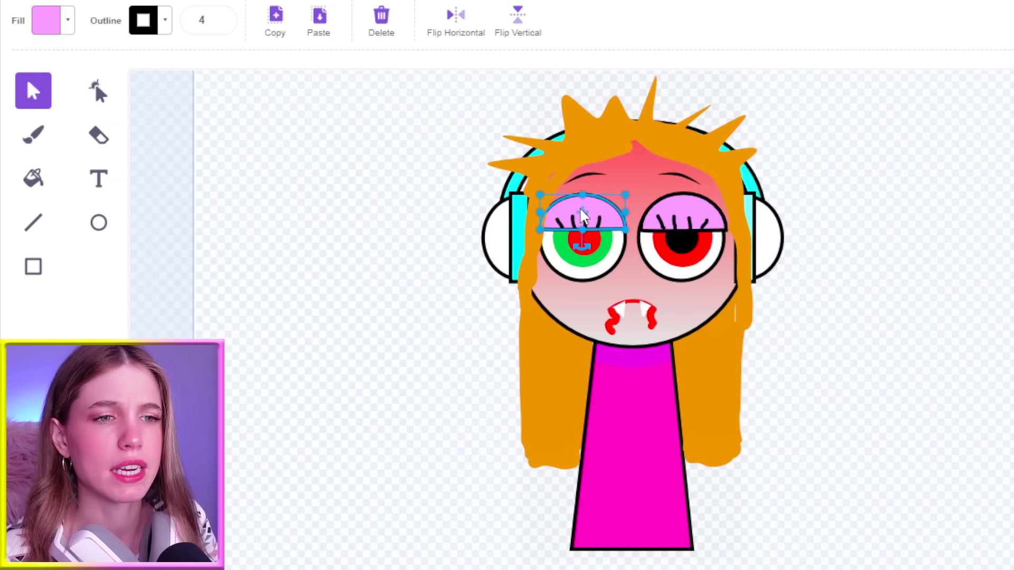
click(42, 29)
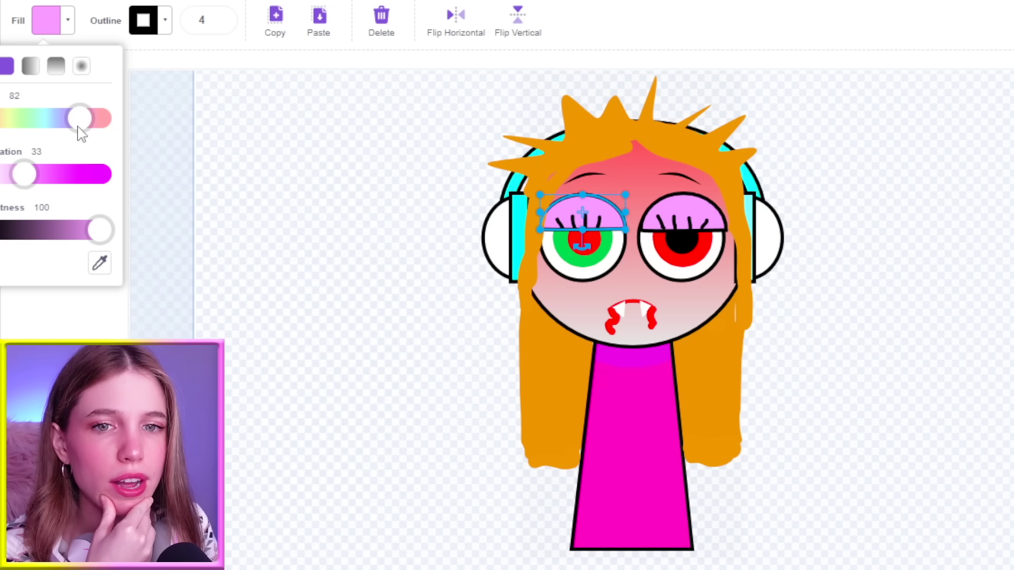
mouse_move(80, 132)
mouse_down()
mouse_move(38, 127)
mouse_move(77, 135)
mouse_move(69, 139)
mouse_up()
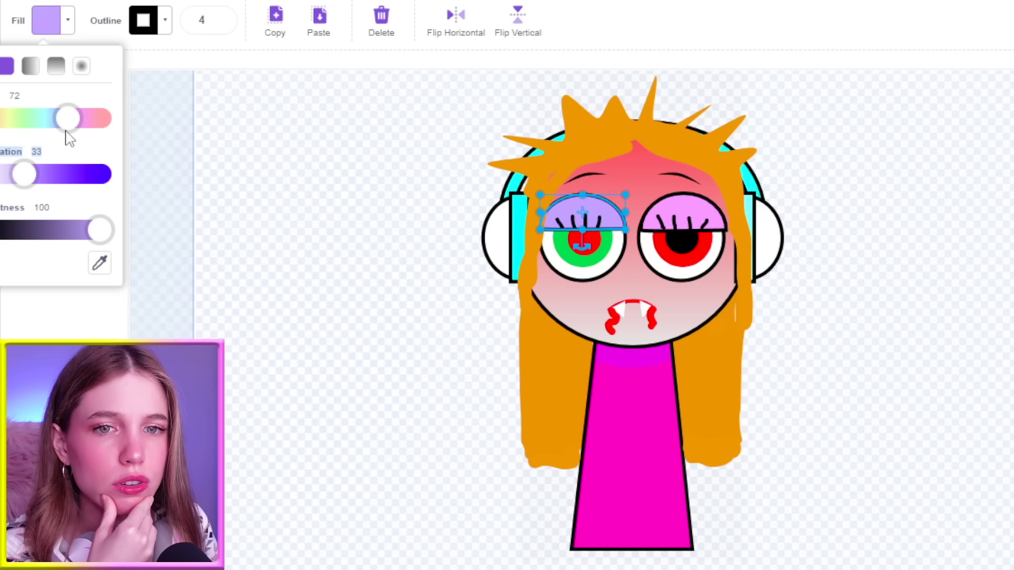
drag(24, 175, 74, 174)
mouse_move(68, 118)
mouse_down()
mouse_move(17, 119)
mouse_move(77, 127)
mouse_up()
click(68, 182)
drag(55, 187, 106, 136)
drag(106, 125, 118, 157)
click(403, 132)
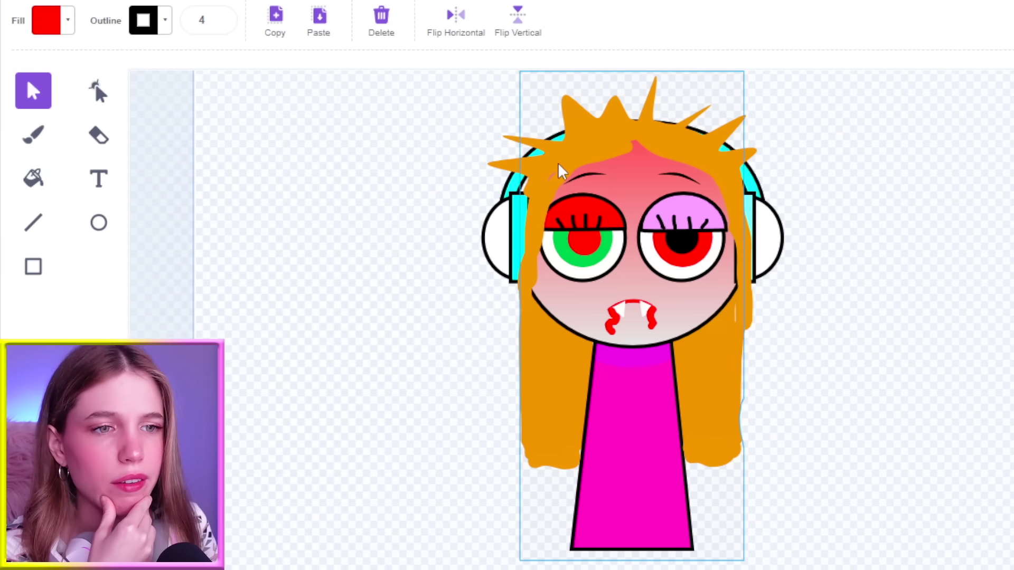
Try the left eyelid in black by lowering its fill brightness to 0.
click(582, 213)
click(583, 218)
click(591, 203)
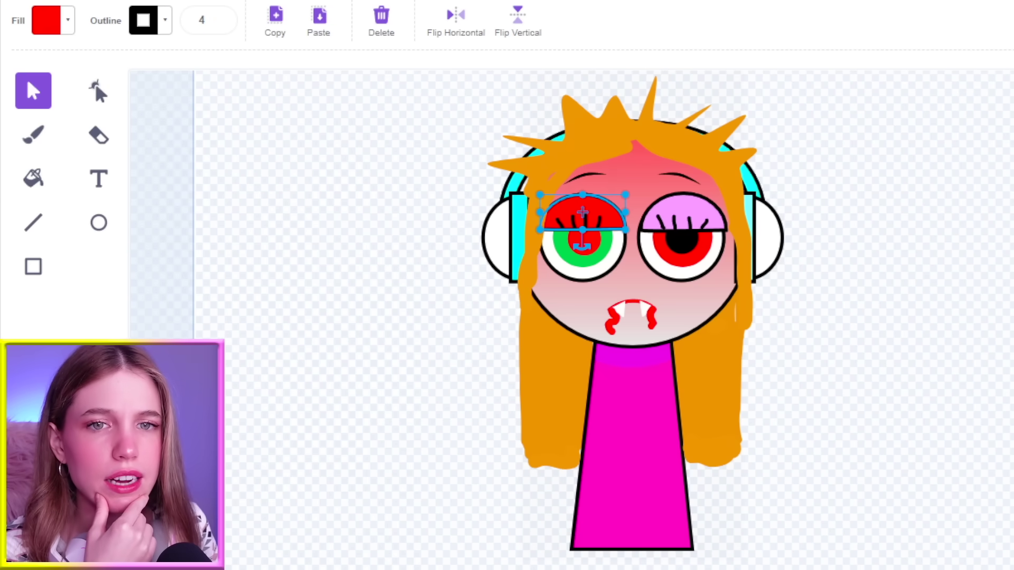
click(62, 26)
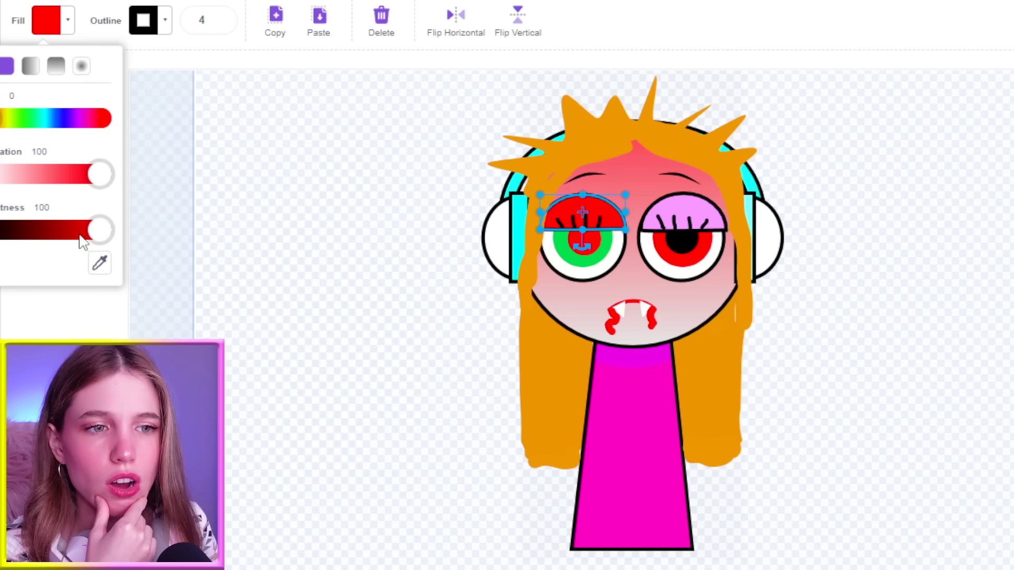
drag(88, 233, 0, 230)
click(347, 232)
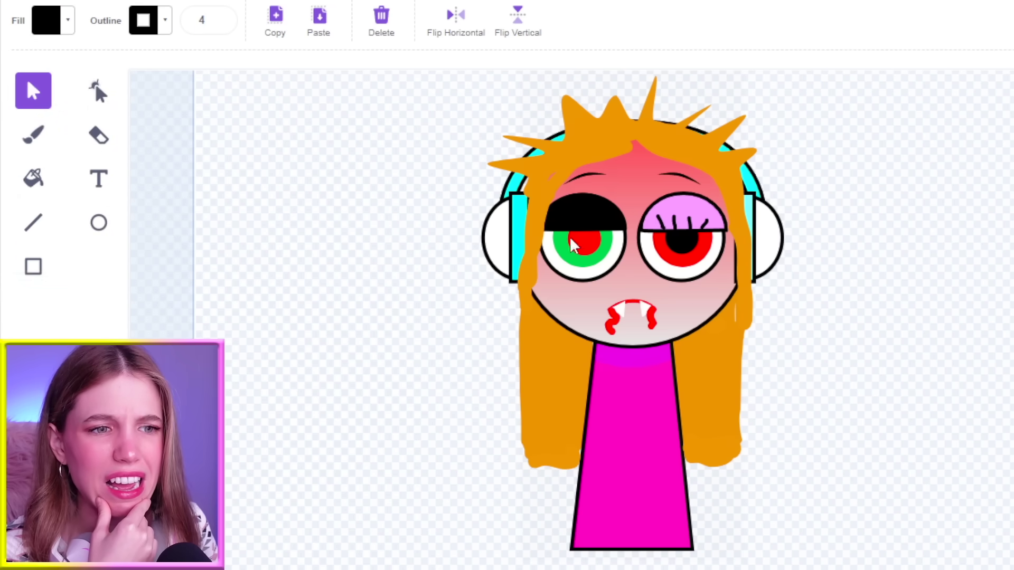
Recolour the left eyelid to pale pink with colour 0, saturation 16 and brightness 100.
click(58, 30)
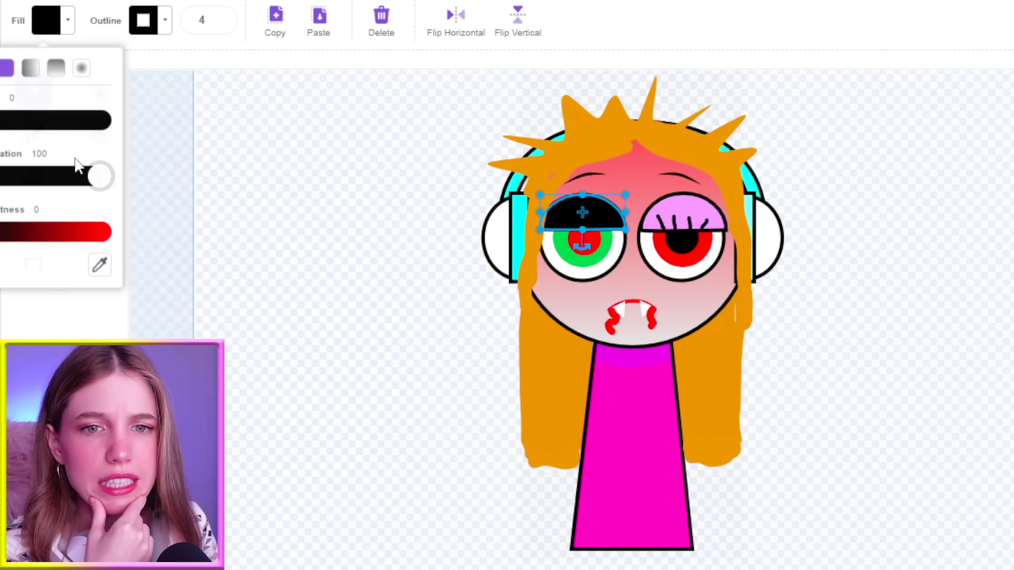
drag(2, 230, 5, 202)
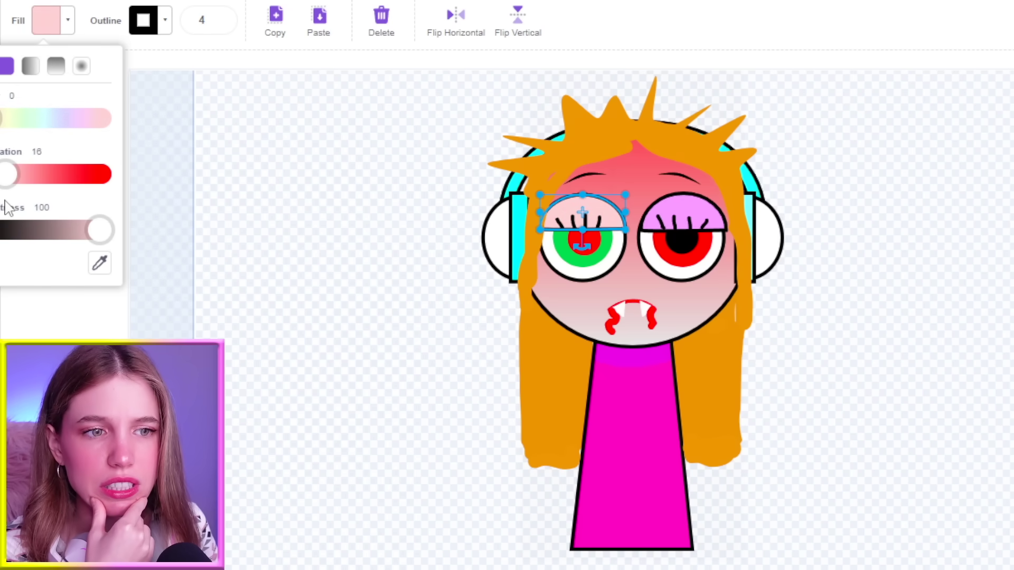
click(312, 199)
Recolour the right eyelid to pale pink with colour 0, saturation 21 and brightness 100.
click(686, 211)
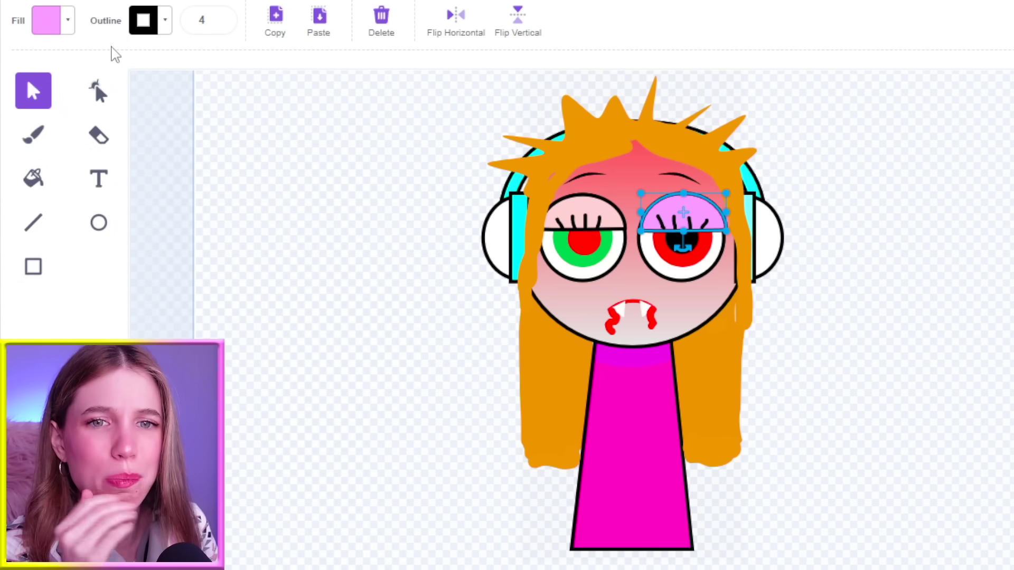
click(68, 20)
drag(80, 117, 7, 126)
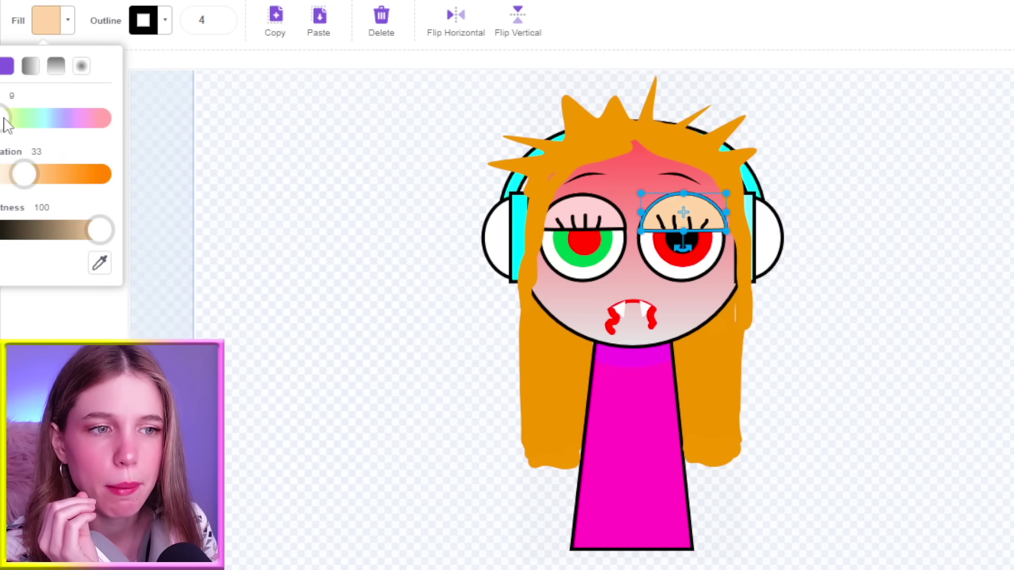
drag(29, 180, 15, 183)
drag(4, 120, 1, 121)
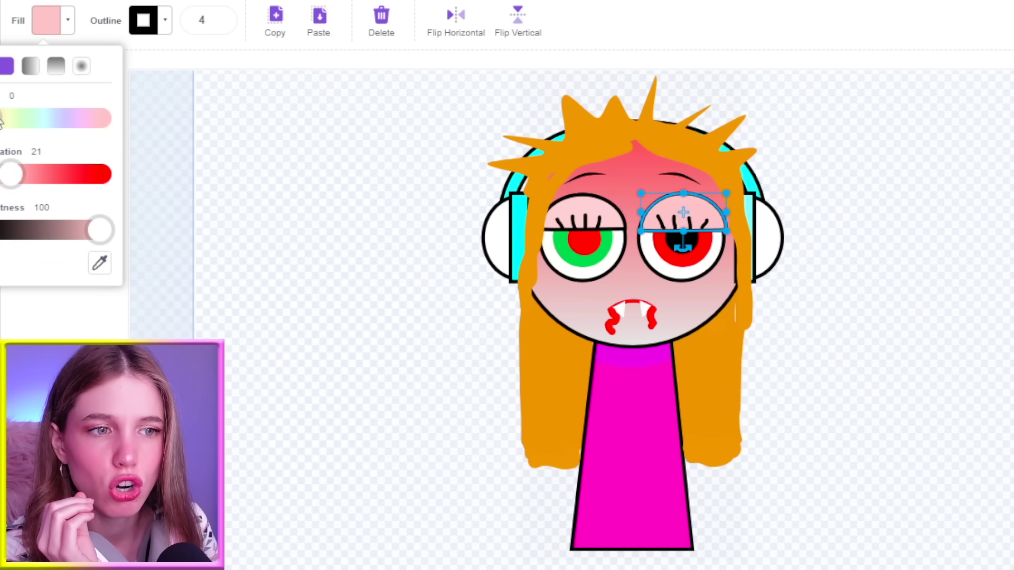
click(235, 146)
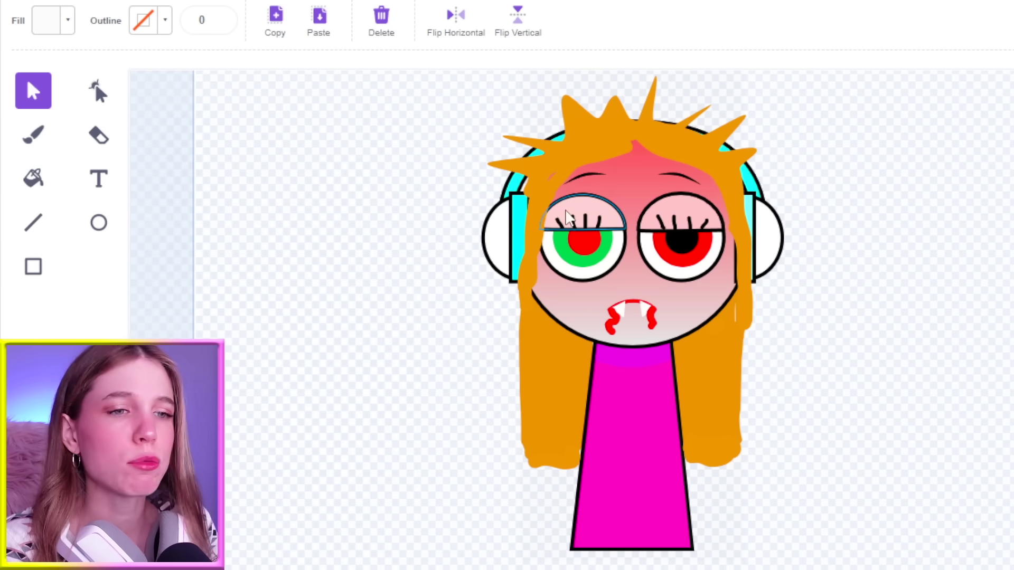
Lower the left headphone's white cup and cyan bar and adjust the headband so its left end meets the bar.
click(516, 238)
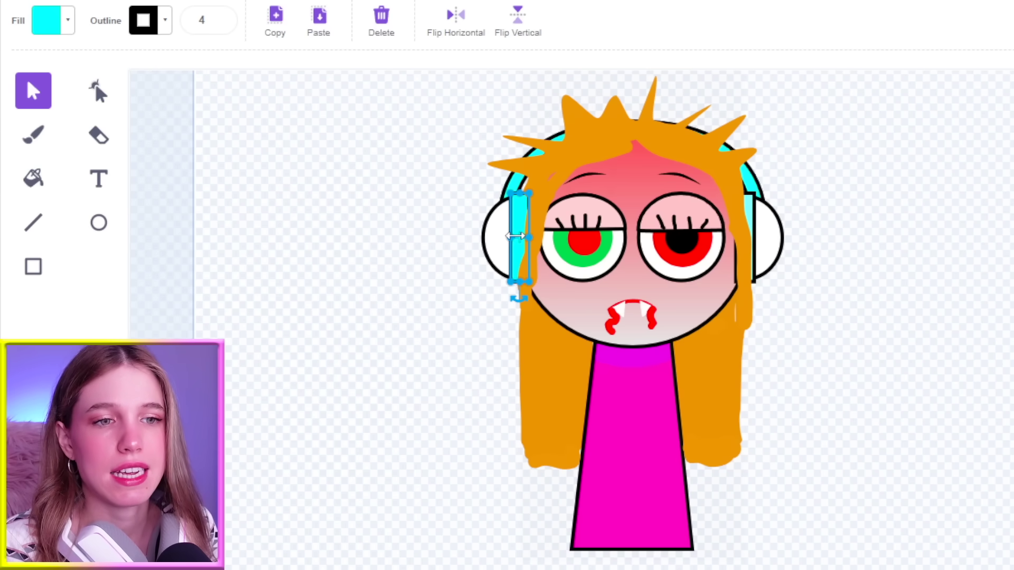
click(502, 248)
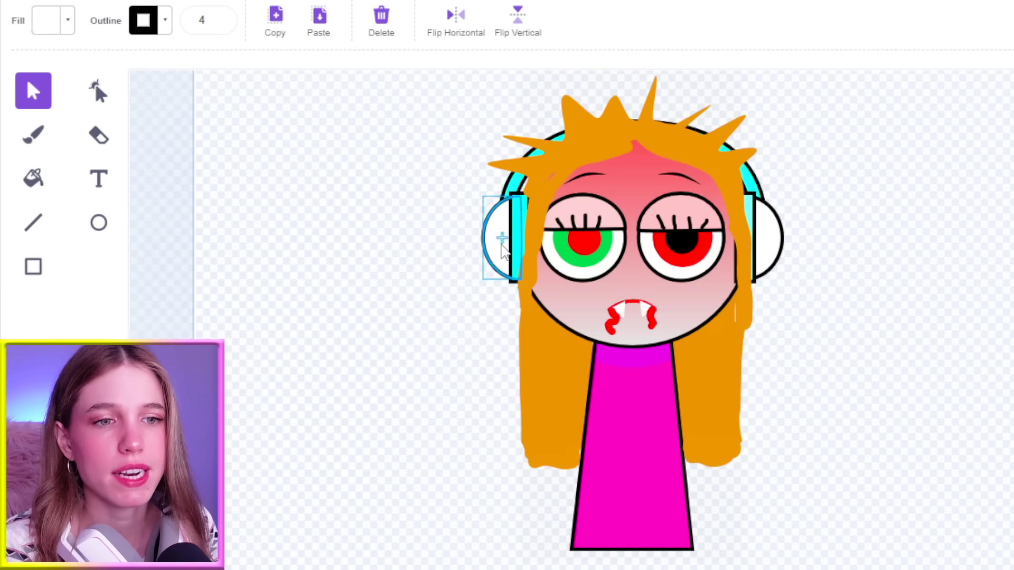
drag(502, 243, 495, 273)
key(ctrl+z)
click(513, 240)
click(517, 221)
drag(521, 214, 520, 258)
click(505, 207)
drag(499, 216, 507, 244)
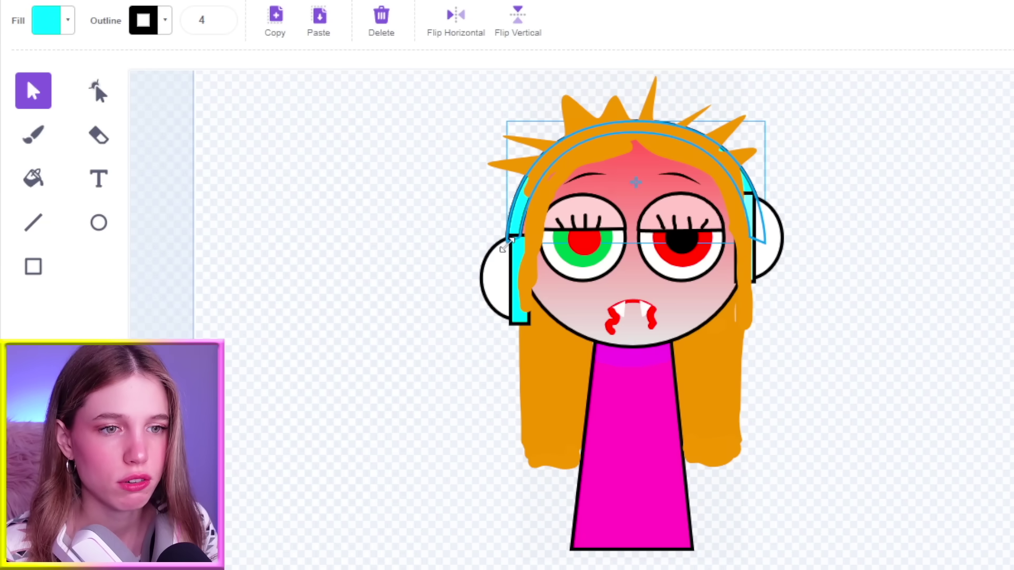
Raise the right headphone's cyan bar and white cup so they sit higher than the left side.
click(760, 231)
click(754, 222)
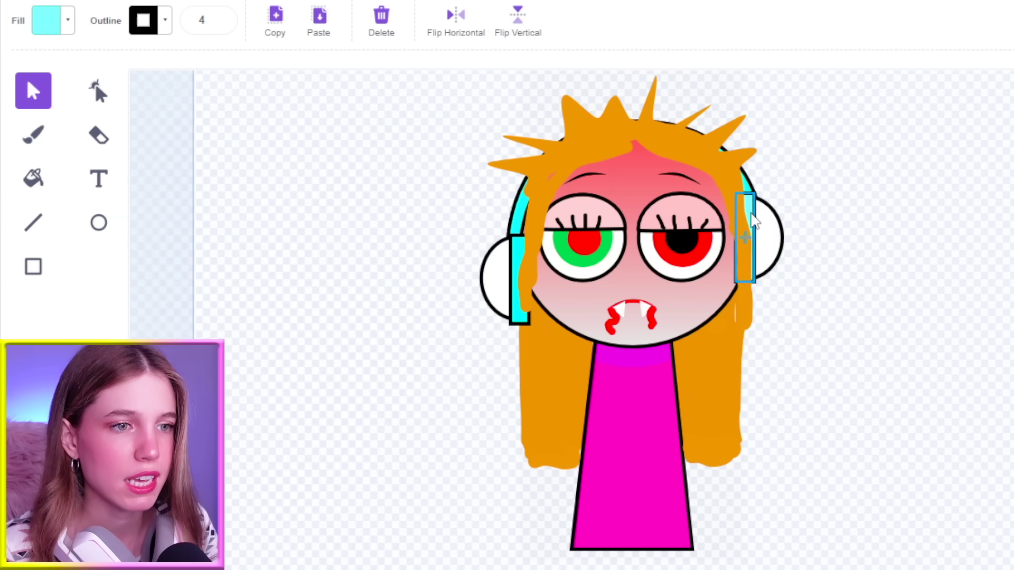
drag(754, 221, 754, 193)
drag(777, 241, 775, 203)
click(808, 196)
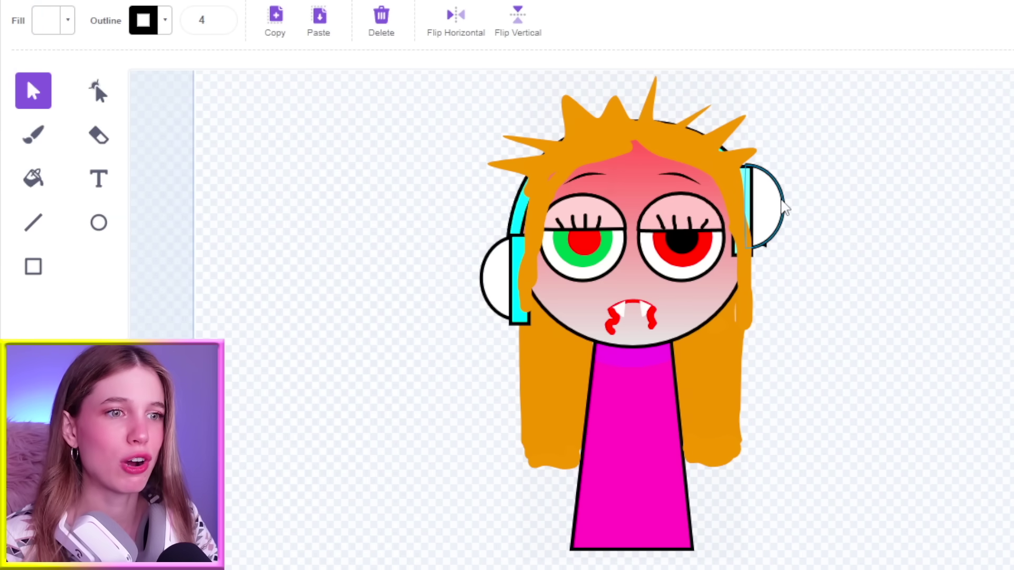
Tilt the right headphone's white cup and cyan bar so they slant together along the hair.
click(784, 206)
click(813, 202)
click(783, 211)
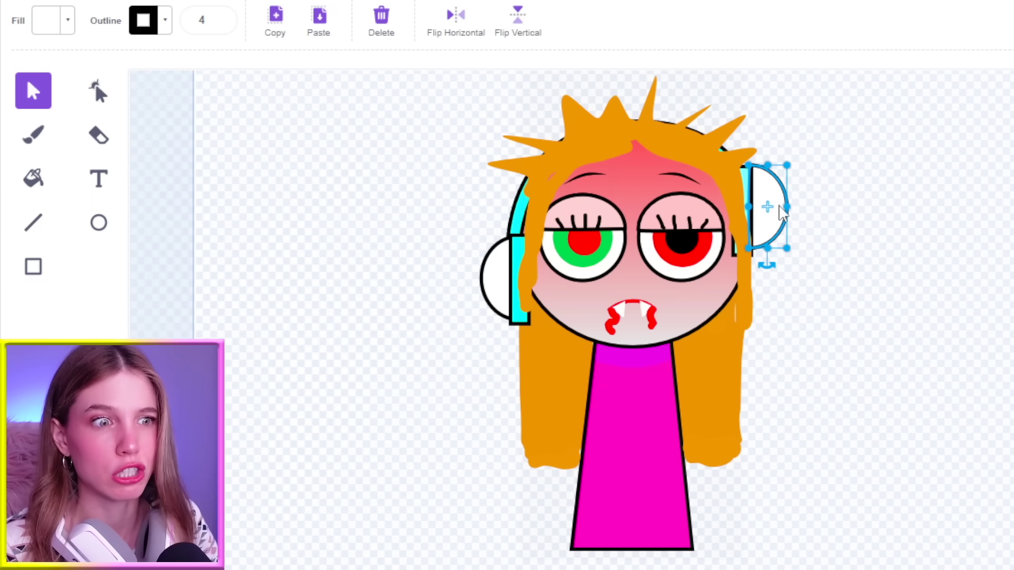
mouse_move(767, 264)
mouse_down()
mouse_move(781, 265)
mouse_move(760, 274)
mouse_up()
click(751, 197)
click(839, 221)
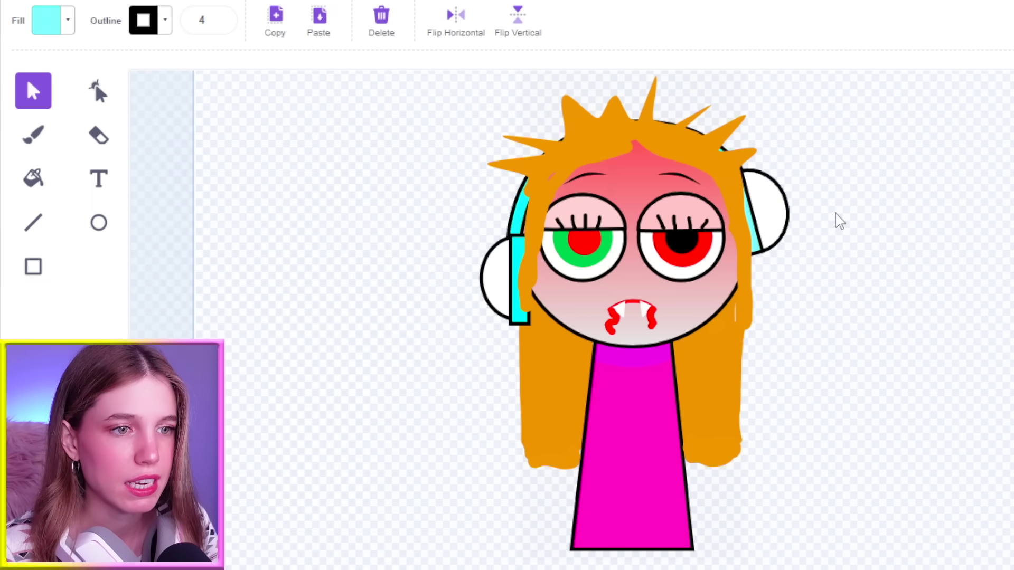
Tilt the left headphone's cyan bar slightly and realign the white cup against it.
click(515, 265)
click(521, 258)
click(520, 257)
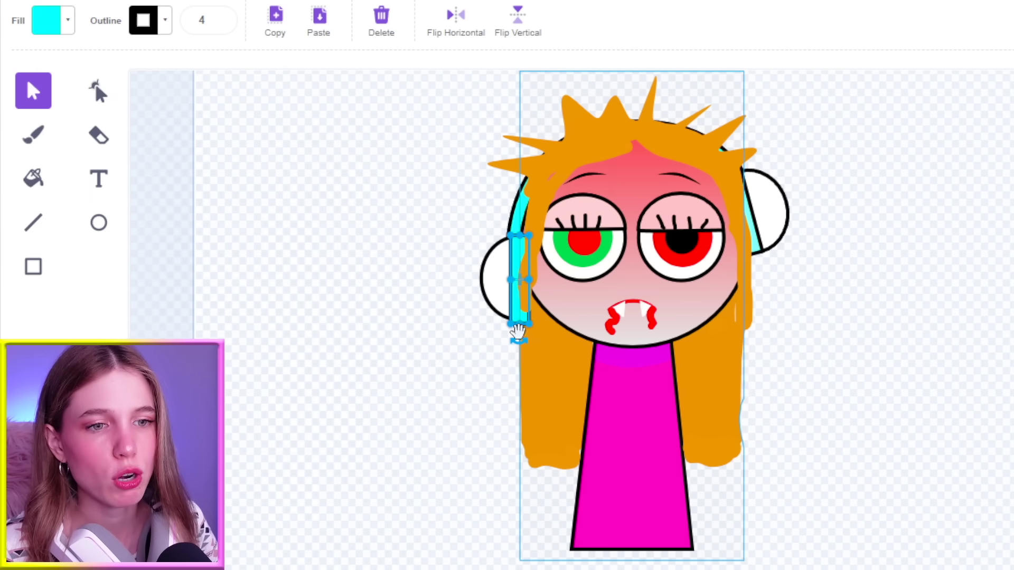
drag(519, 341, 507, 334)
click(505, 304)
drag(506, 297, 506, 301)
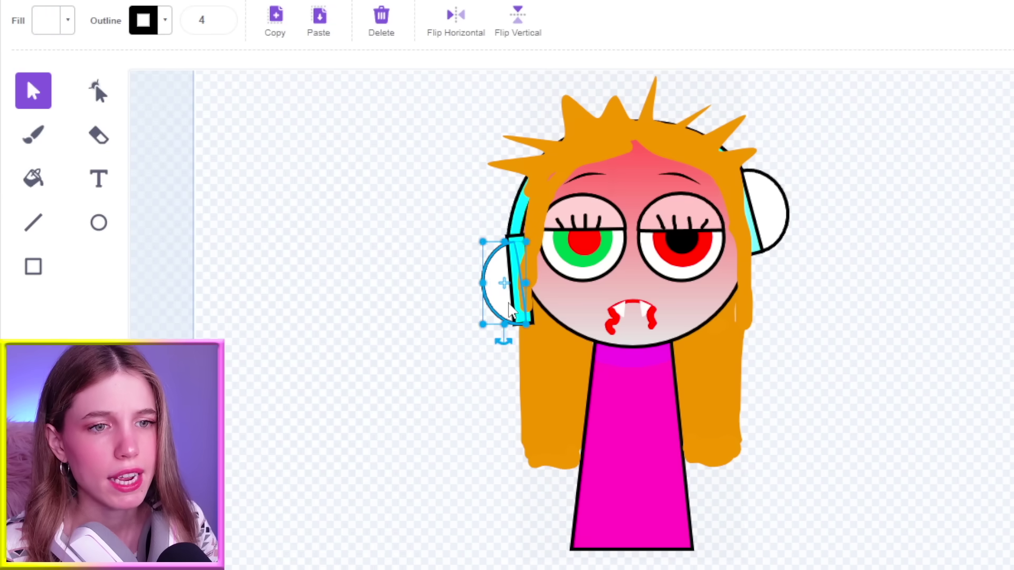
click(903, 312)
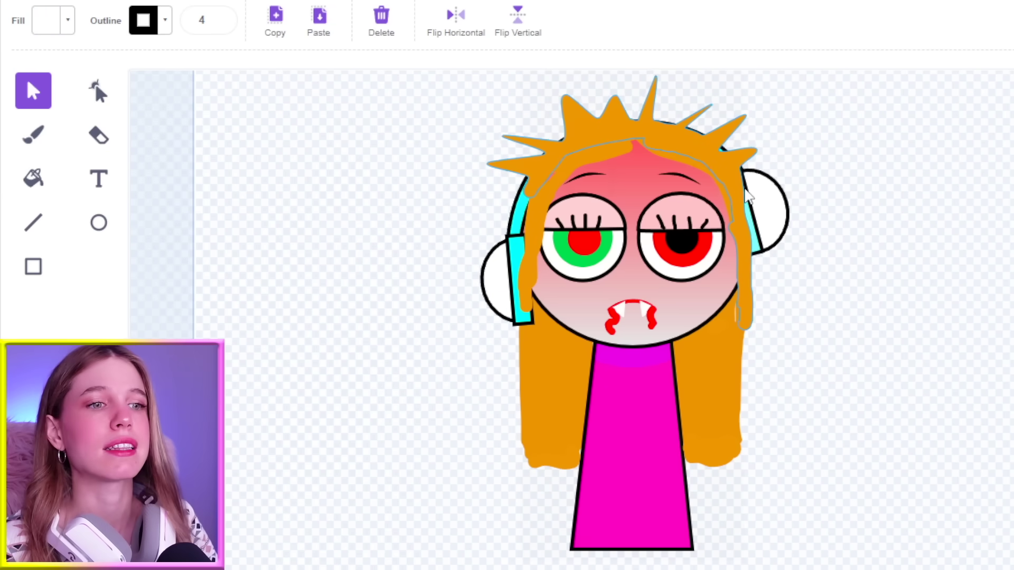
Try filling the left headphone's cyan bar with black and undo the recolouring.
click(768, 222)
click(520, 251)
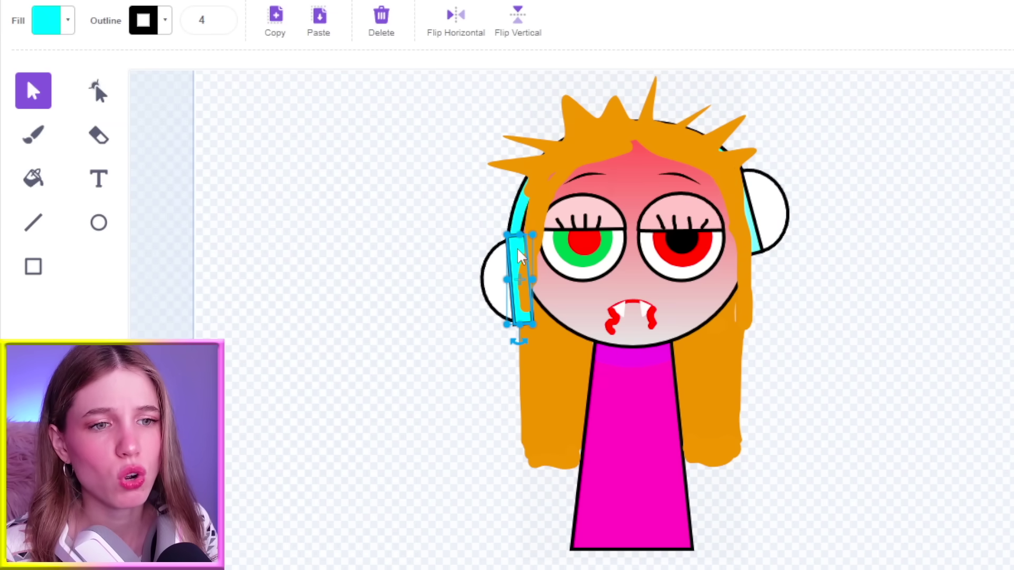
click(67, 20)
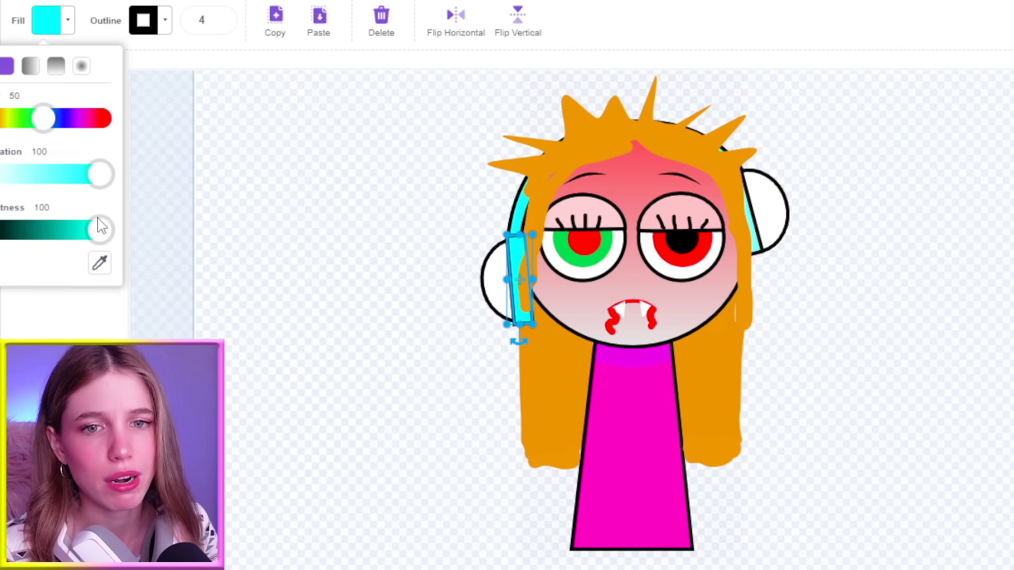
drag(99, 233, 5, 232)
click(226, 250)
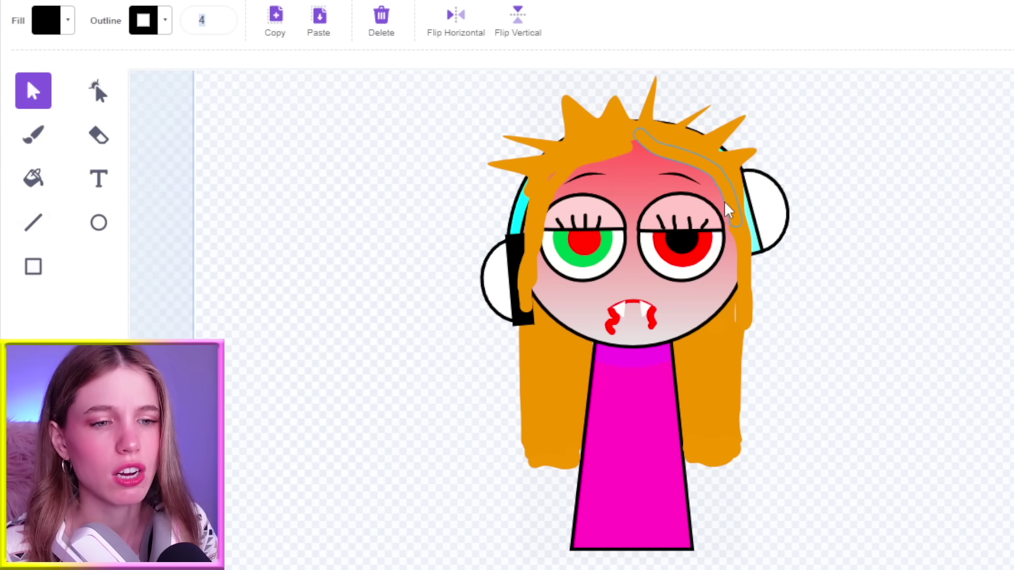
key(ctrl+z)
Draw short black zigzag cracks on both white headphone cups with the brush at size 4.
scroll(631, 358, up, 3)
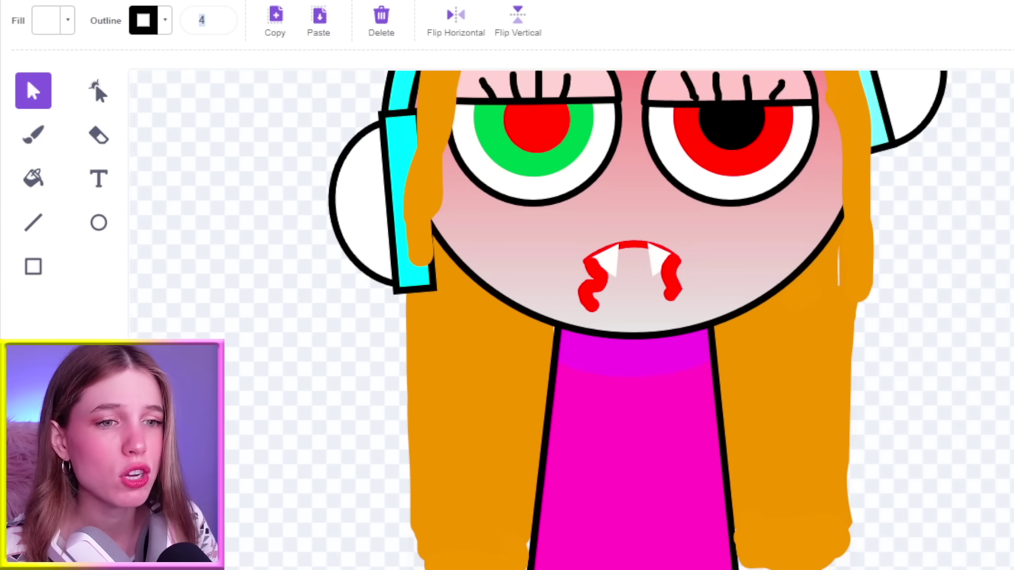
scroll(334, 382, up, 2)
key(b)
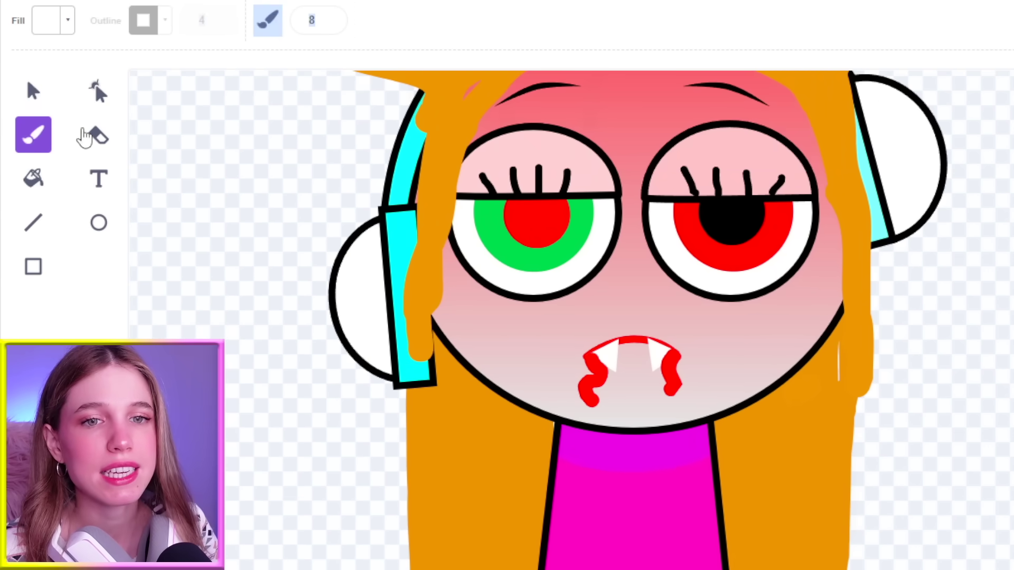
click(318, 21)
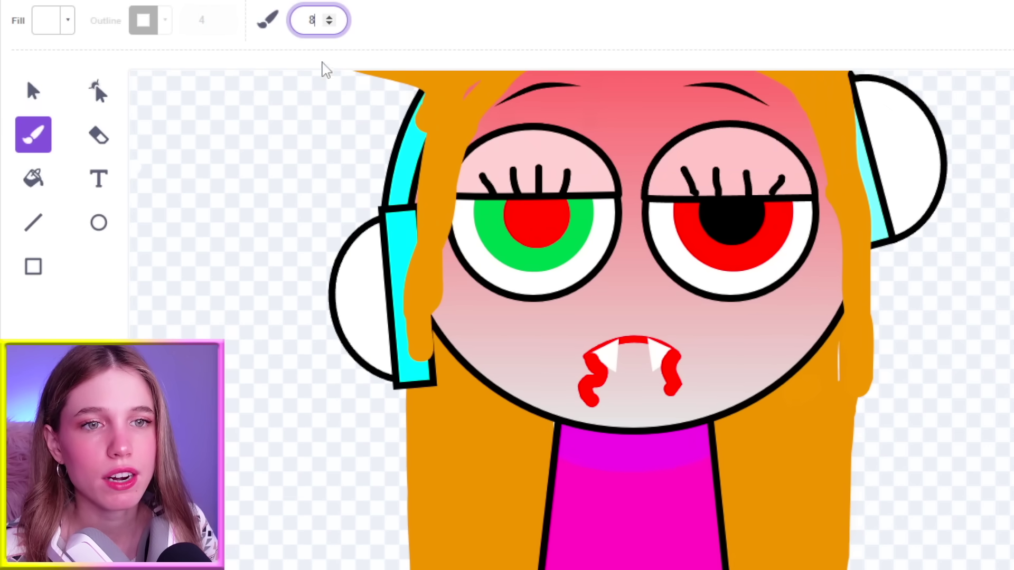
click(68, 20)
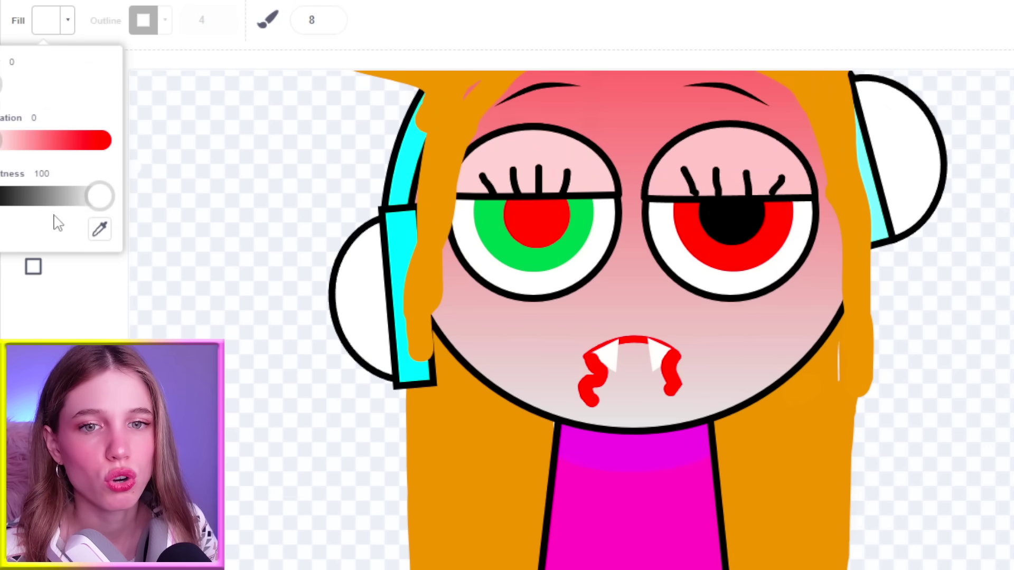
drag(100, 196, 5, 196)
click(327, 20)
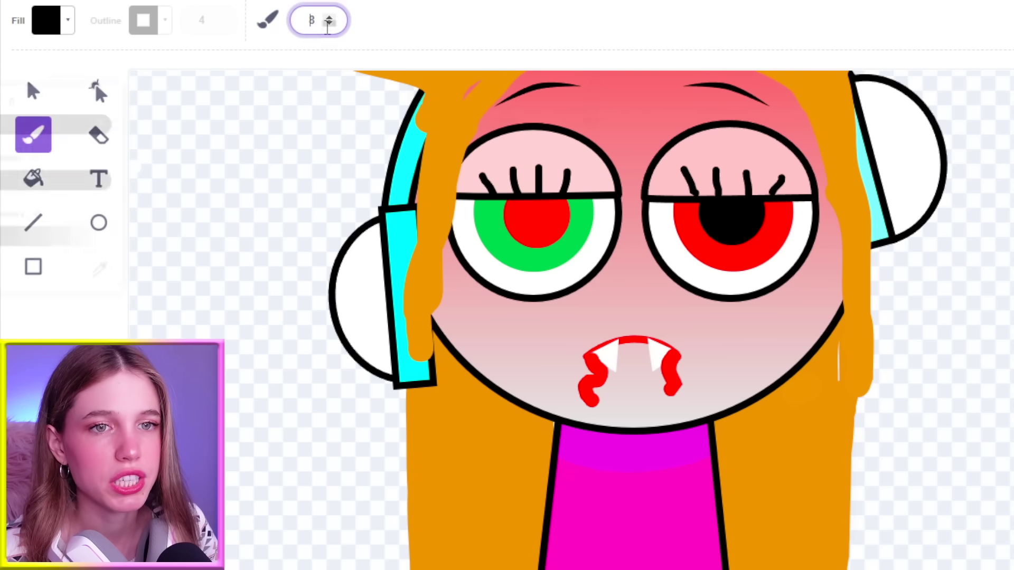
click(329, 24)
click(332, 24)
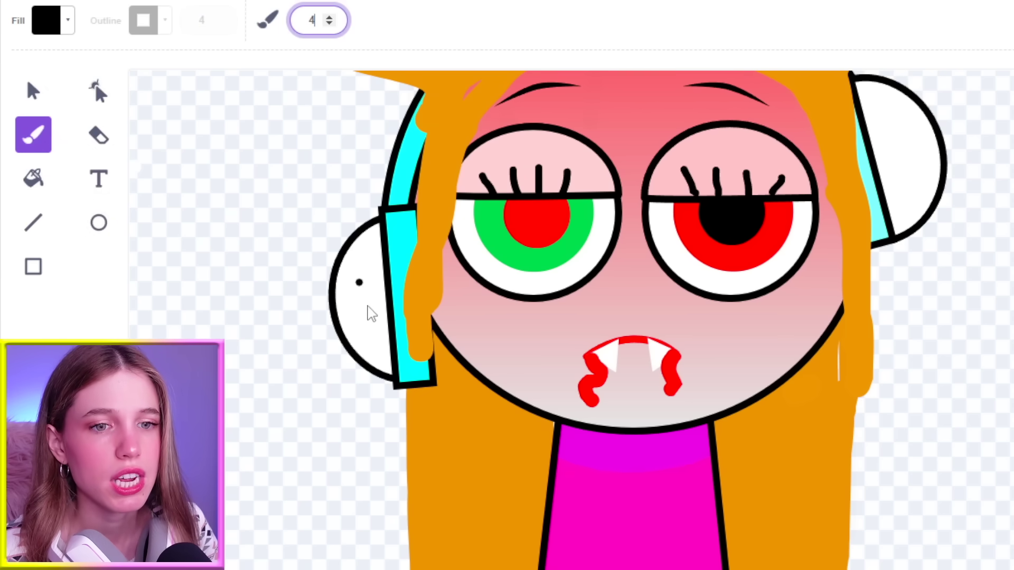
drag(351, 340, 364, 320)
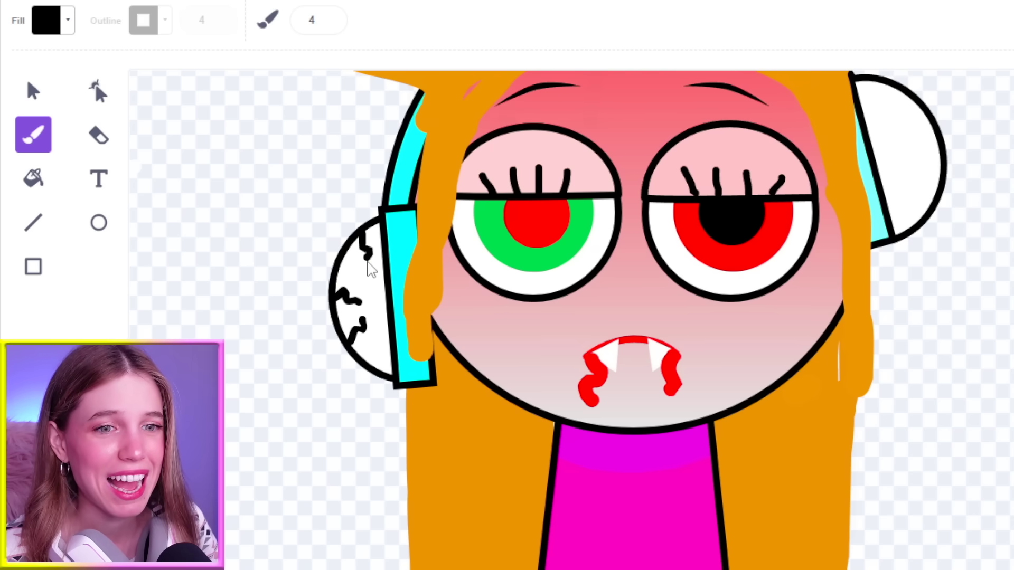
drag(905, 127, 891, 125)
mouse_move(905, 164)
mouse_down()
mouse_move(926, 167)
mouse_move(931, 196)
mouse_up()
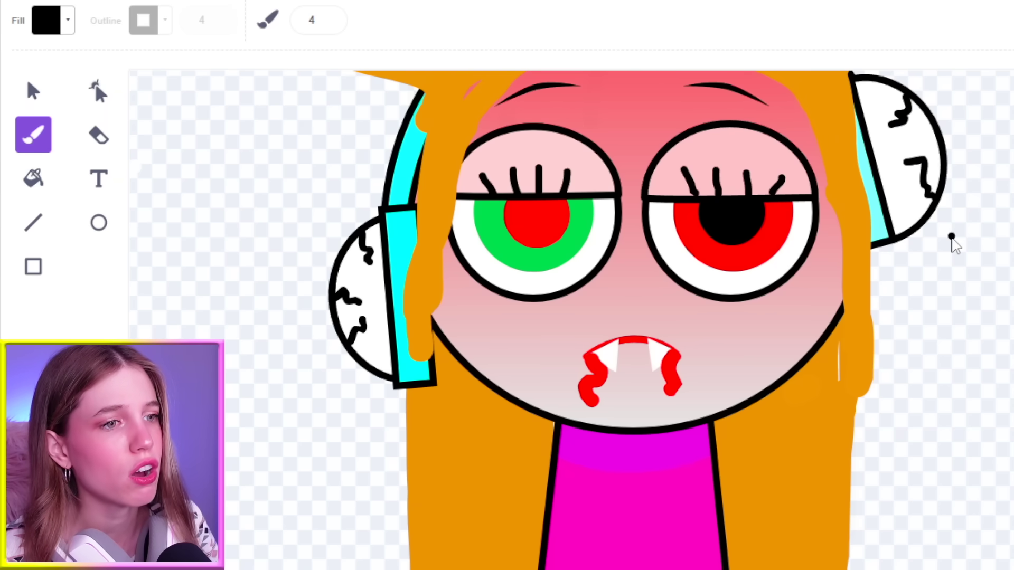
Darken the left headphone's cyan bar to teal by setting its fill brightness to 70.
scroll(889, 447, down, 2)
click(33, 91)
click(520, 305)
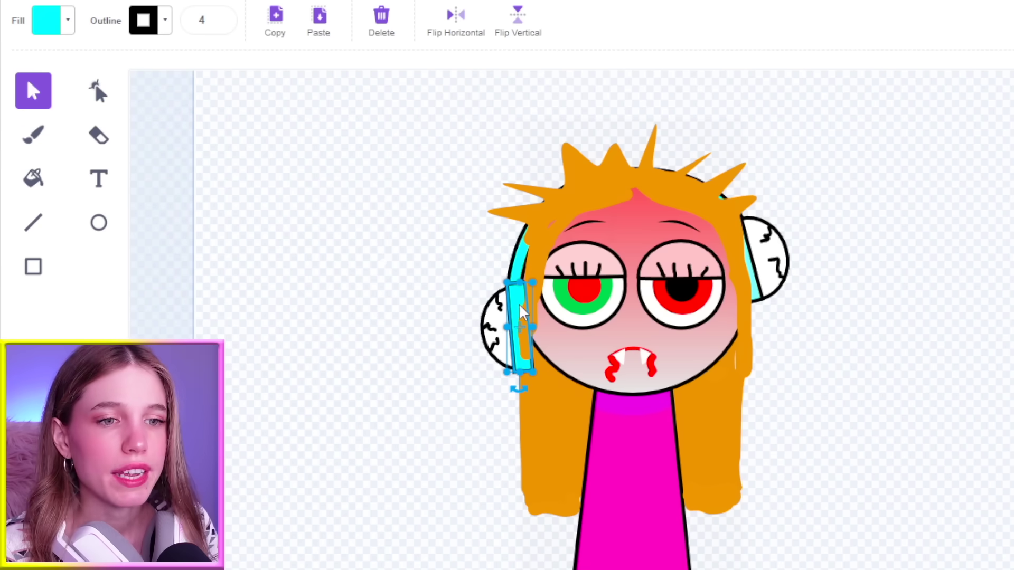
click(60, 32)
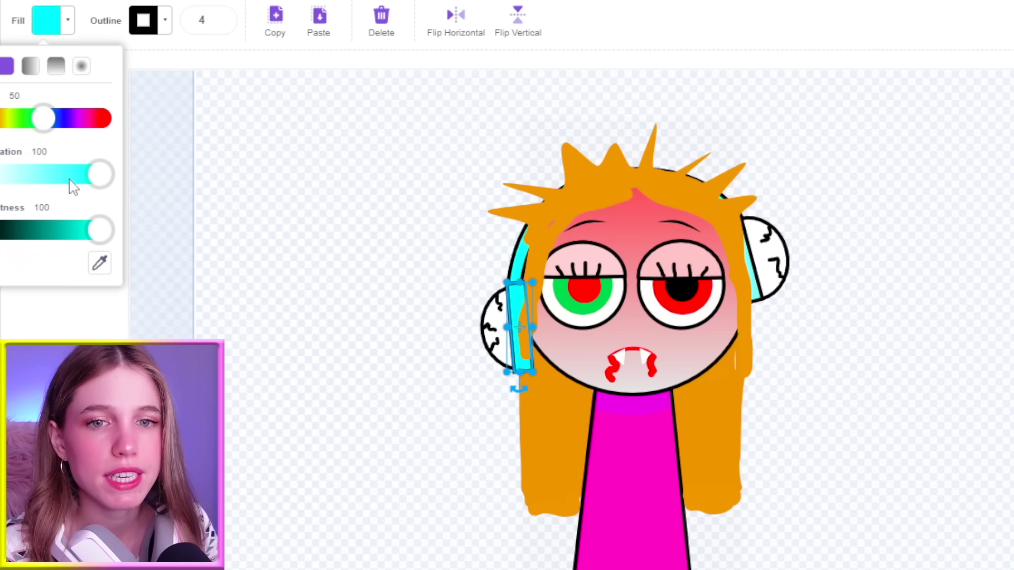
drag(99, 236, 67, 232)
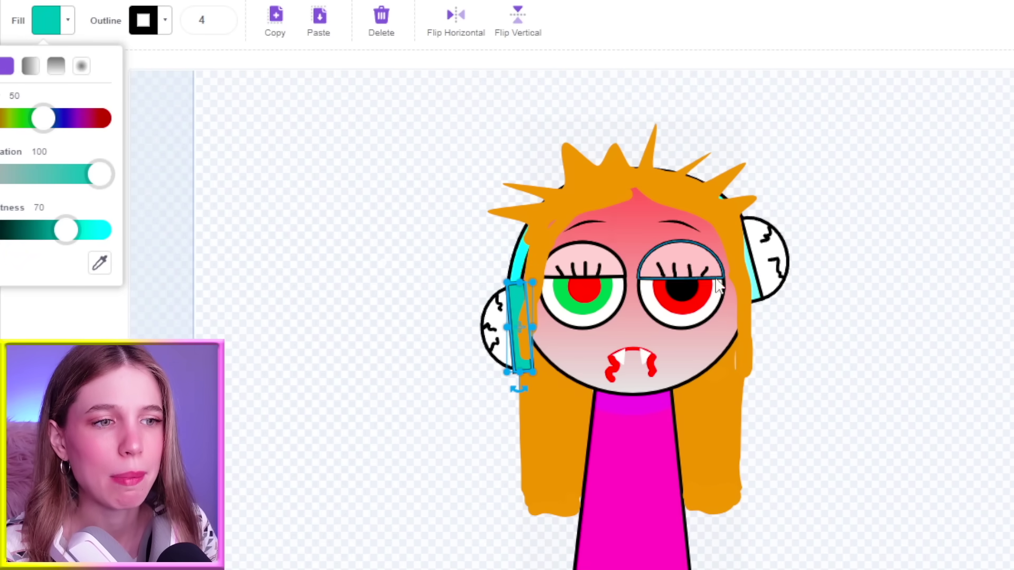
Darken the right headphone's light cyan bar by setting its fill brightness to 69.
click(755, 290)
click(66, 21)
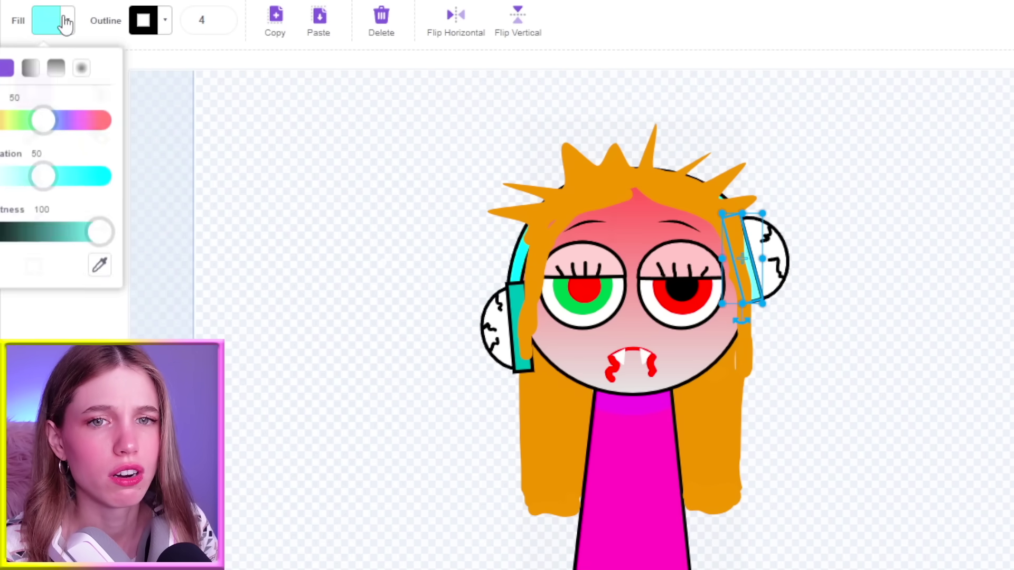
drag(99, 236, 65, 232)
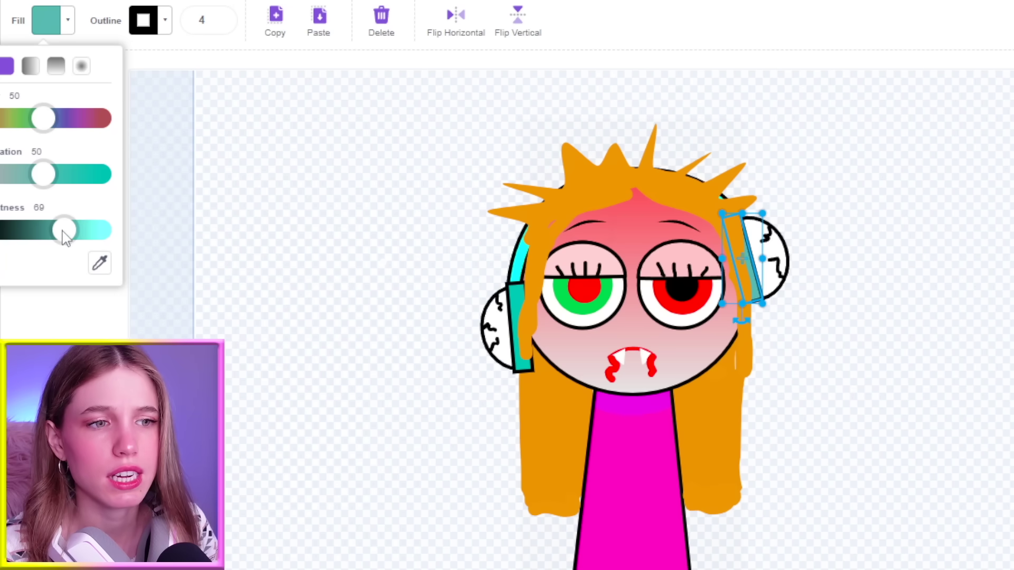
Darken the cyan headband arc above the left headphone cup to teal by lowering its fill brightness.
click(517, 261)
click(66, 21)
drag(99, 230, 63, 229)
click(570, 127)
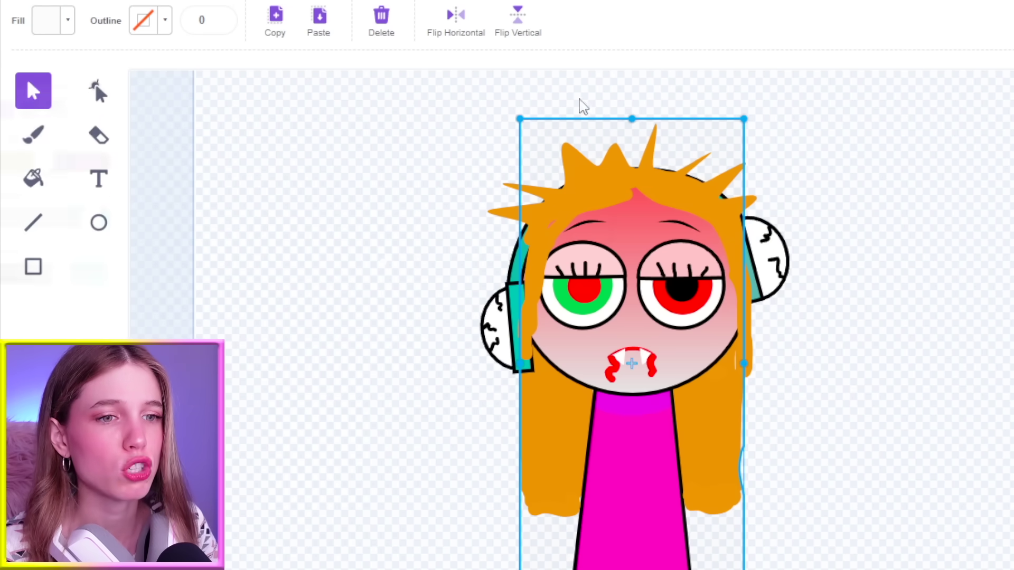
click(333, 198)
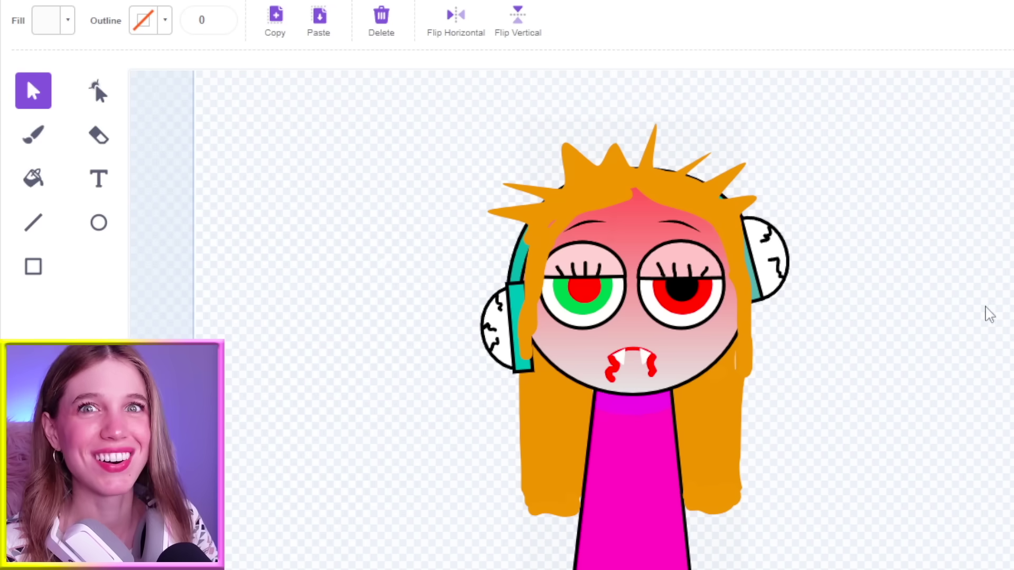
Rotate both eyebrows so their inner ends slant upward and their outer ends droop in a sad look.
click(585, 225)
drag(583, 246, 575, 249)
click(685, 227)
drag(679, 246, 690, 246)
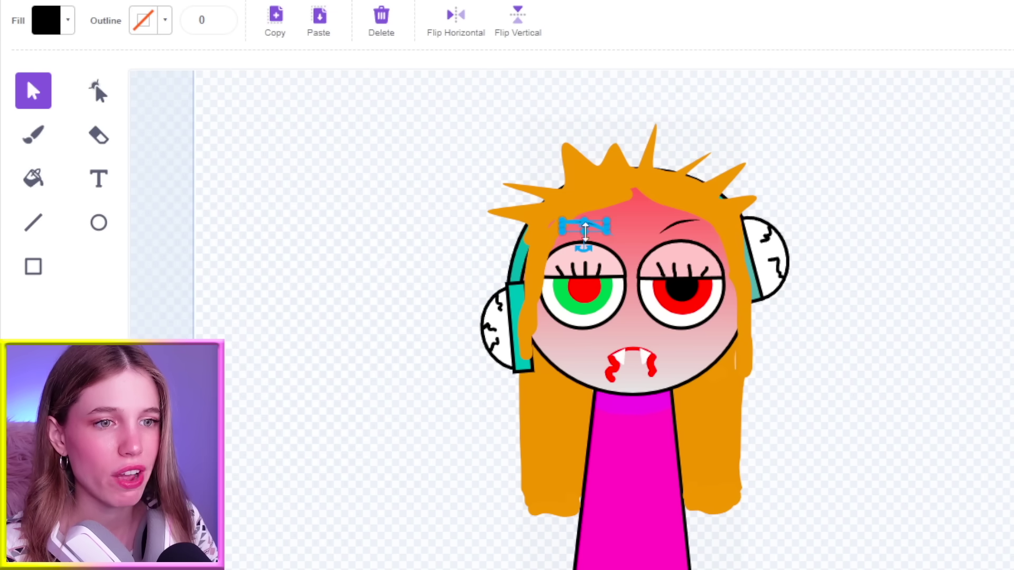
click(676, 227)
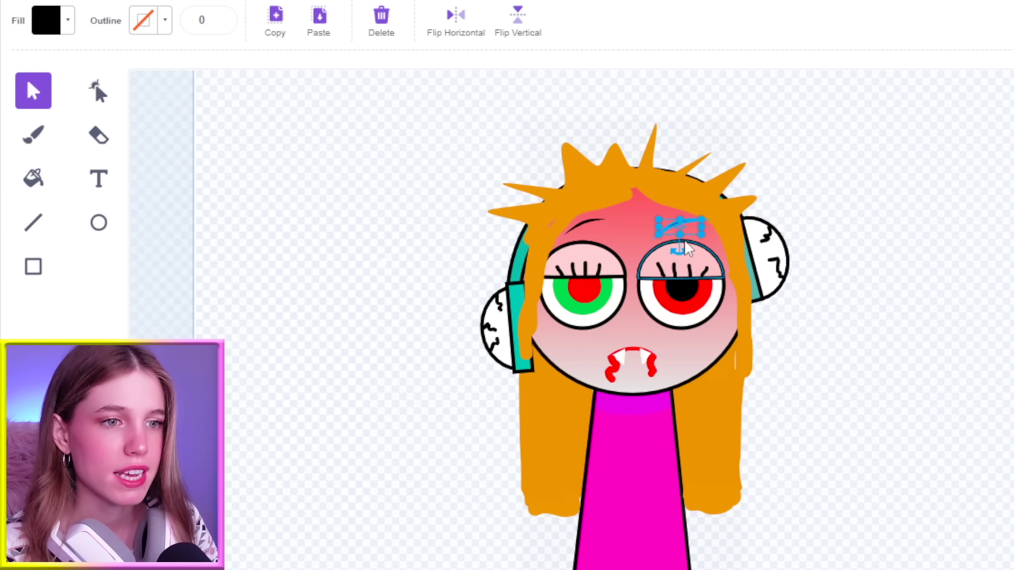
drag(679, 249, 663, 251)
click(818, 127)
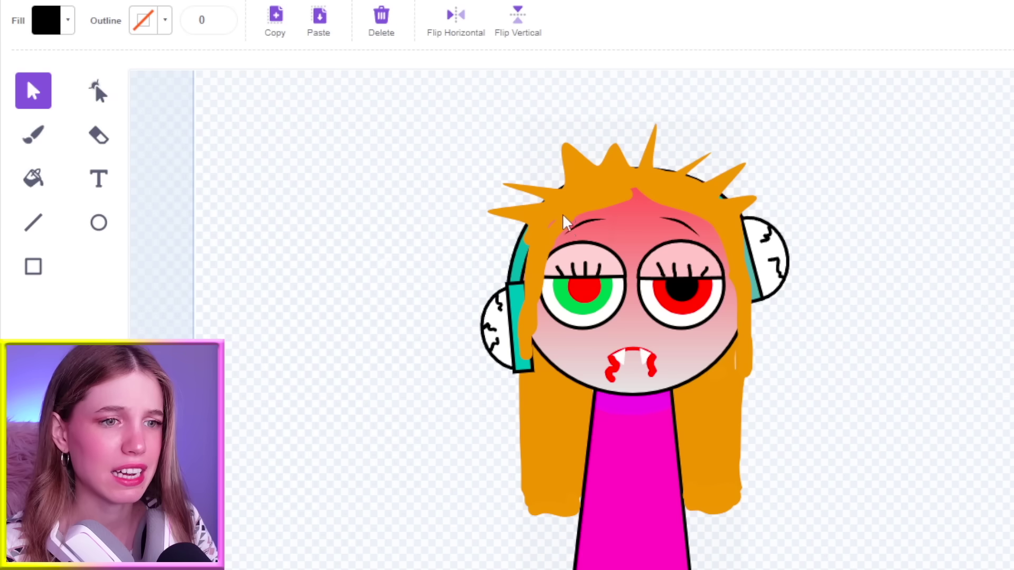
click(587, 224)
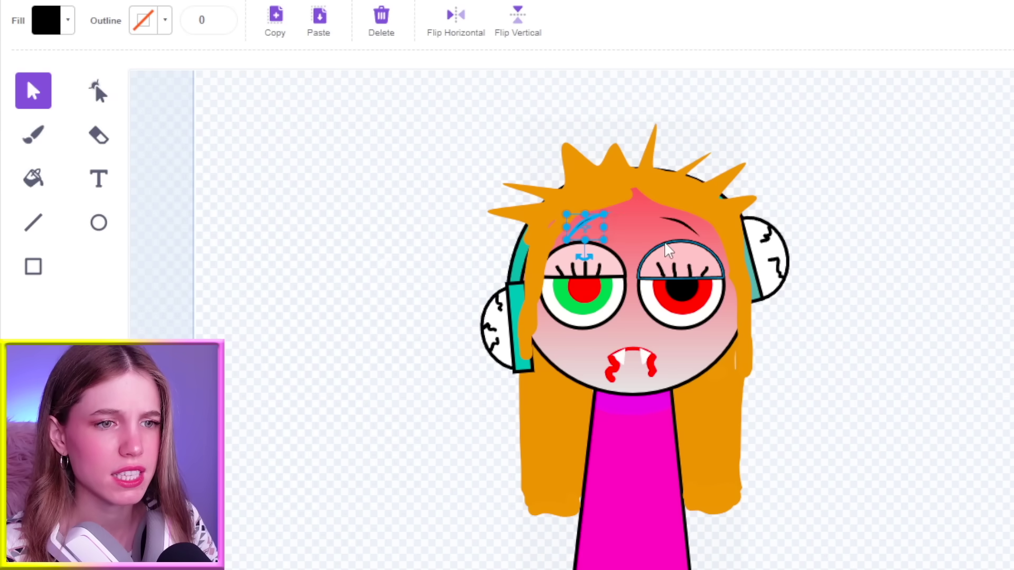
drag(588, 252, 677, 250)
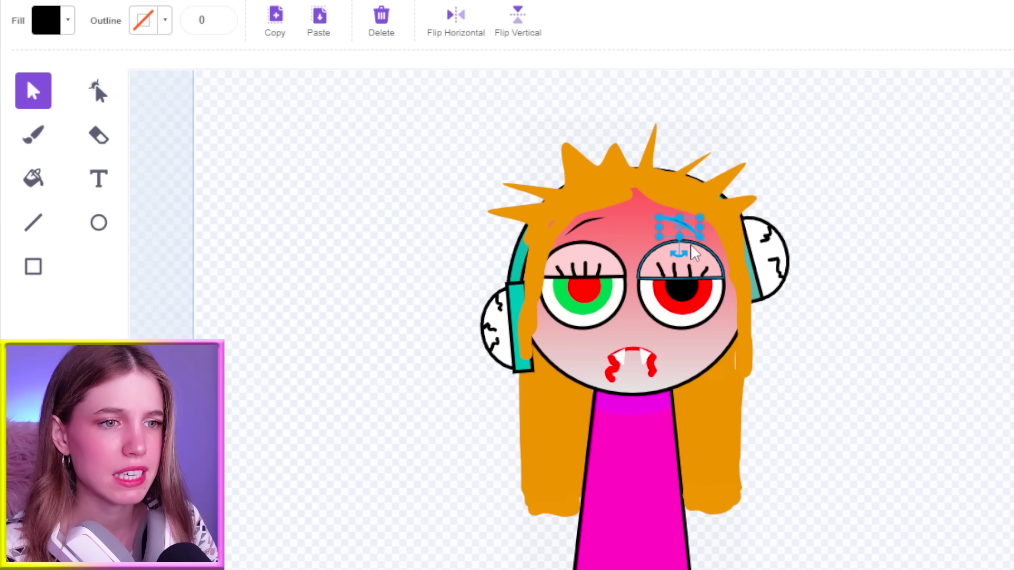
click(790, 157)
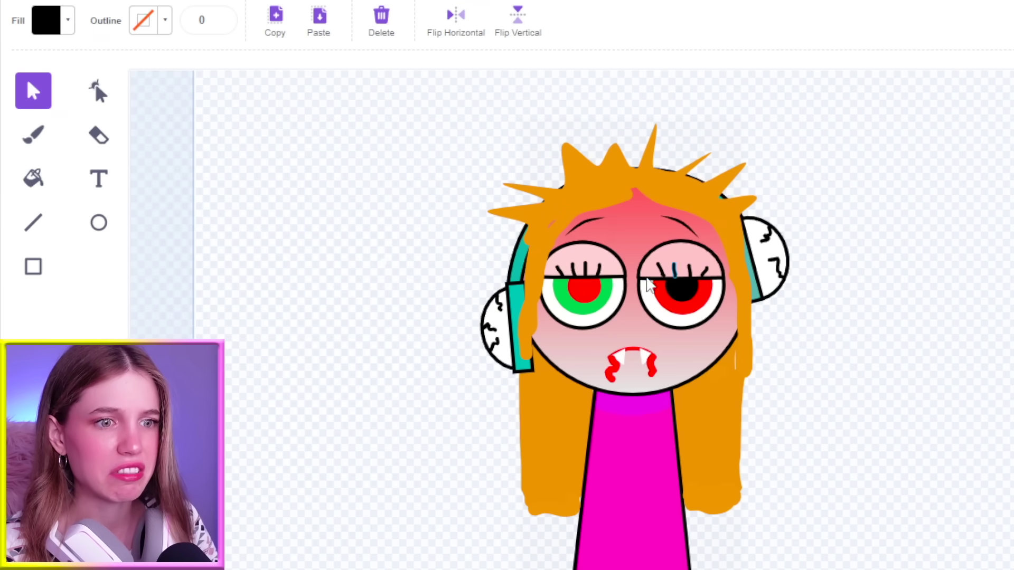
click(679, 221)
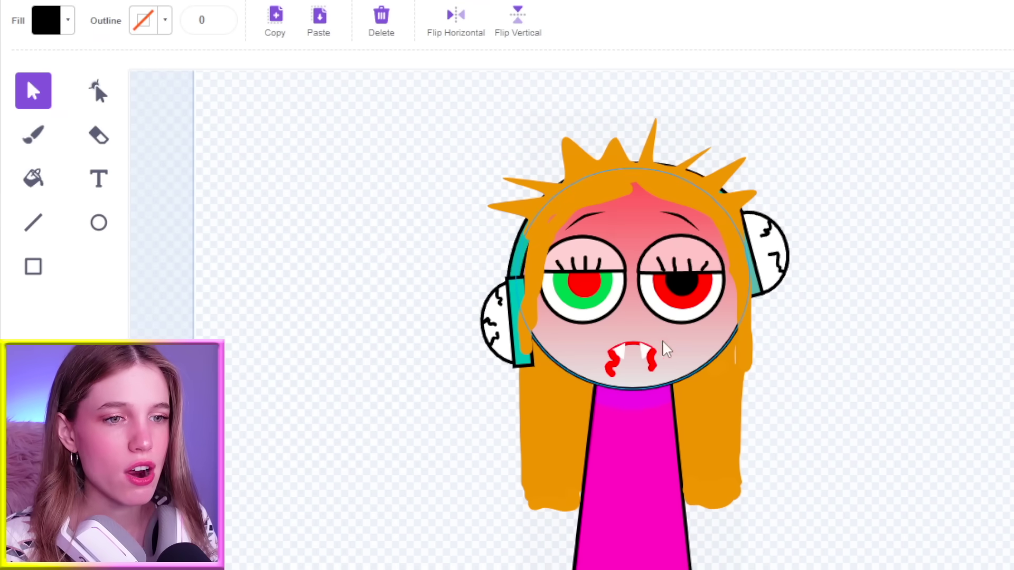
Darken the character's magenta dress by setting its fill brightness to 77.
click(645, 505)
click(643, 502)
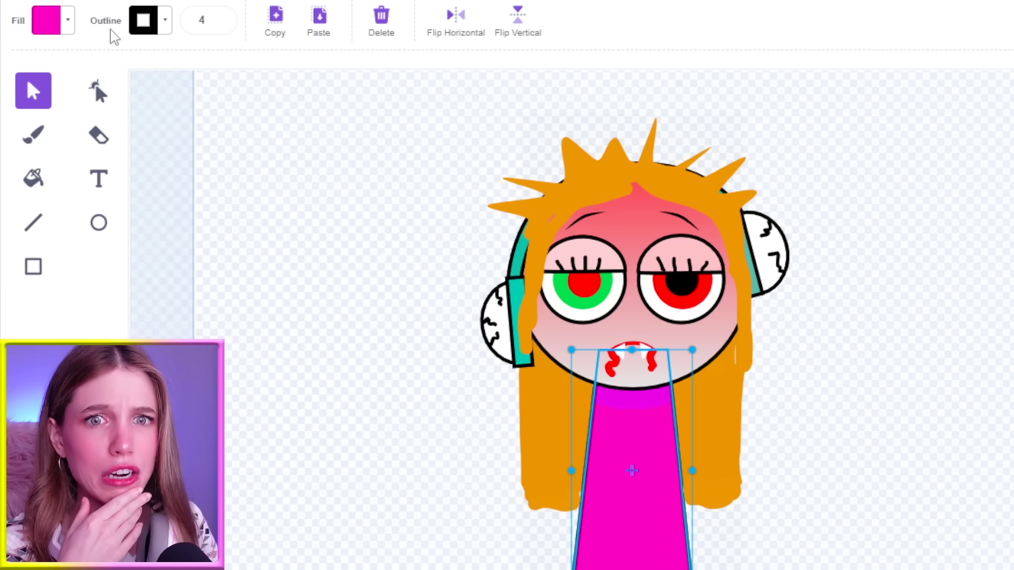
click(69, 22)
drag(96, 230, 73, 232)
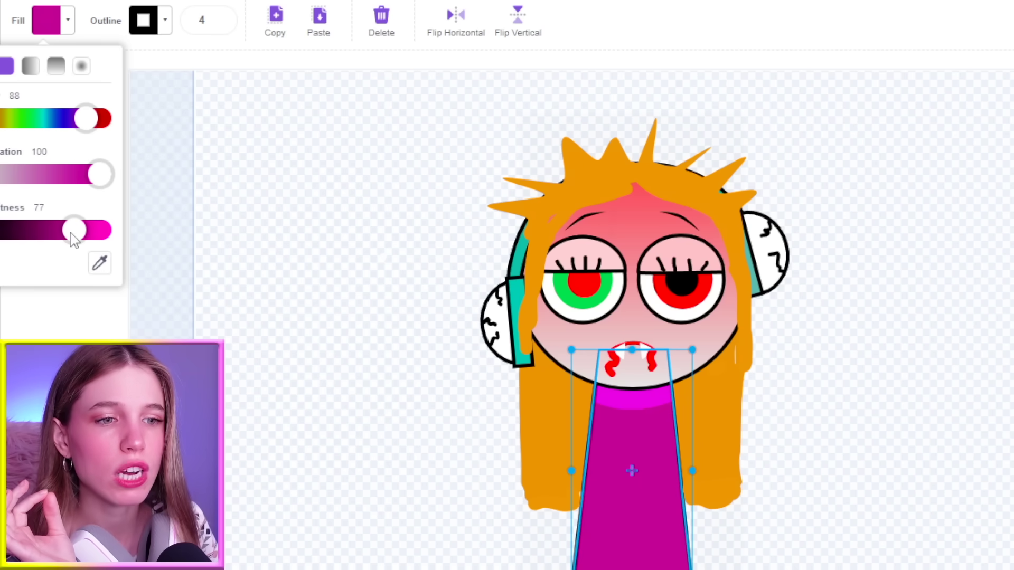
Darken the curved neck shadow at the top of the dress by setting its fill brightness to 69.
click(616, 399)
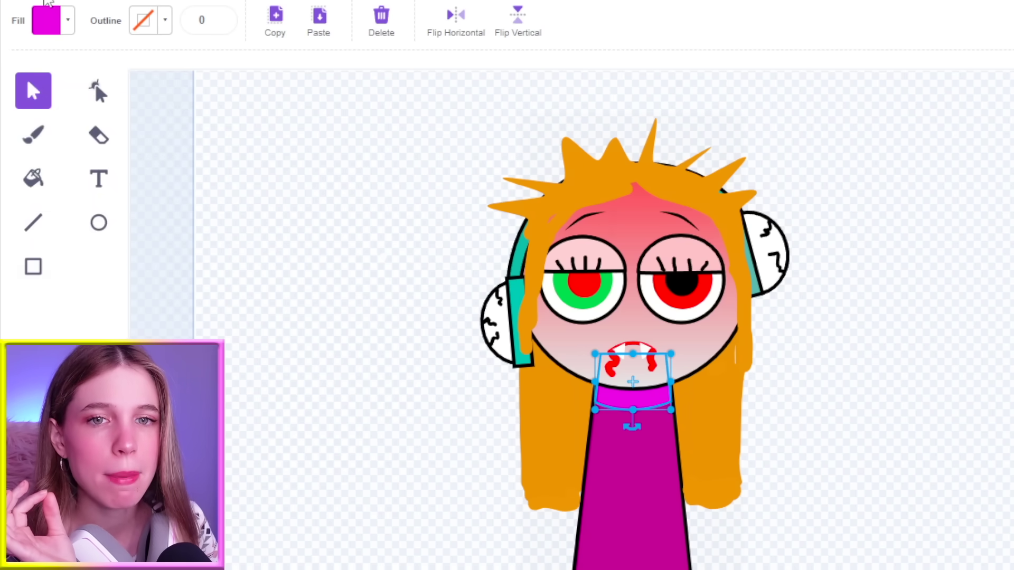
click(70, 21)
drag(98, 238, 66, 231)
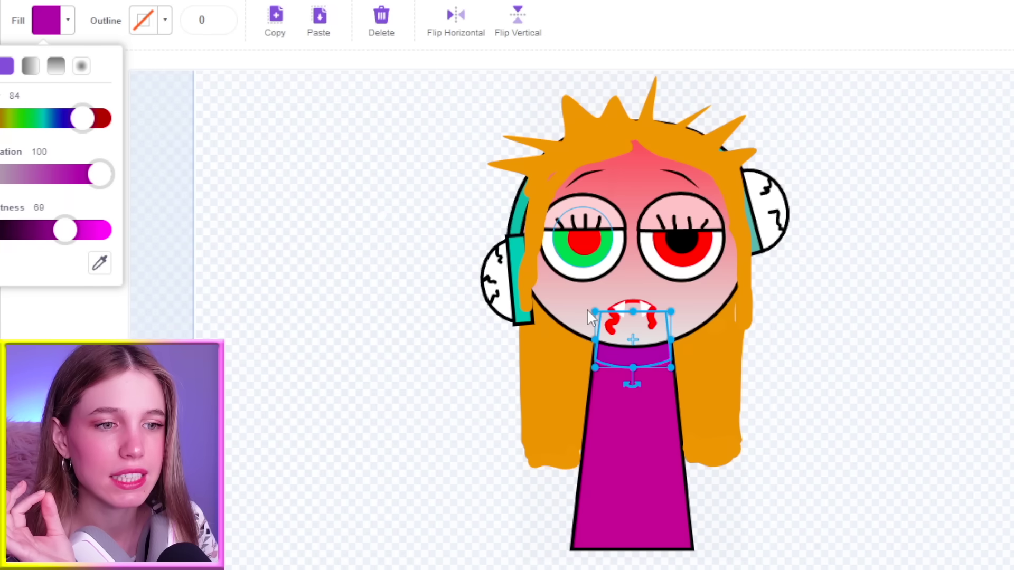
scroll(587, 308, down, 2)
click(390, 355)
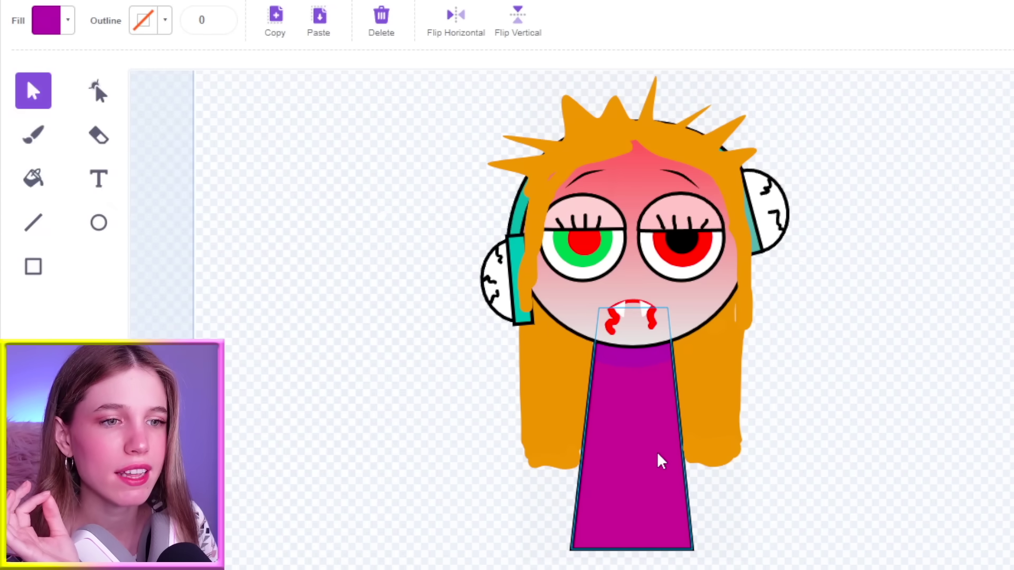
Draw white patch outlines, cross stitches and a jagged scar on the dress, starting with brush size 4 and reducing it to 2.
scroll(633, 359, up, 3)
scroll(840, 529, down, 3)
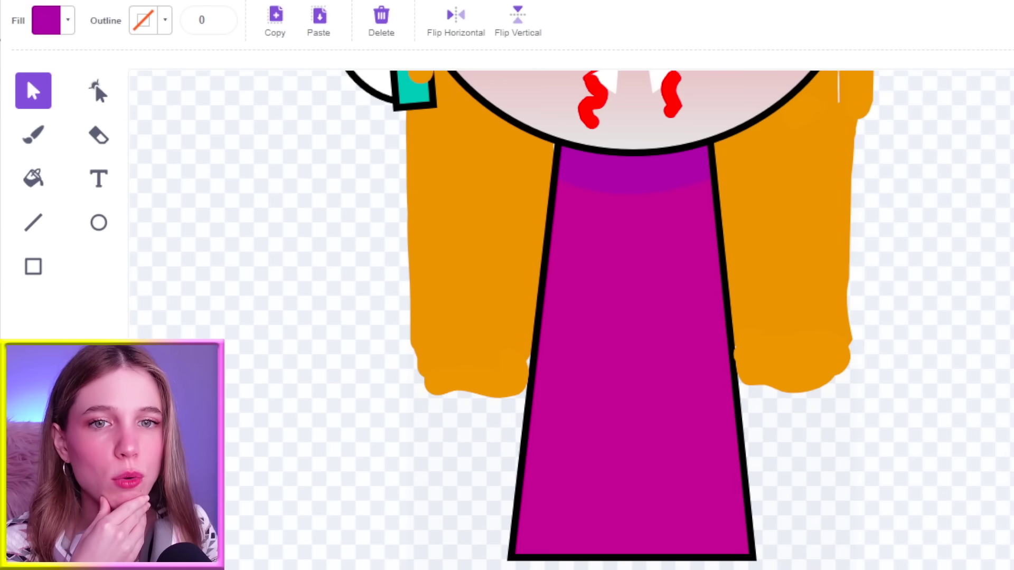
click(32, 136)
click(71, 20)
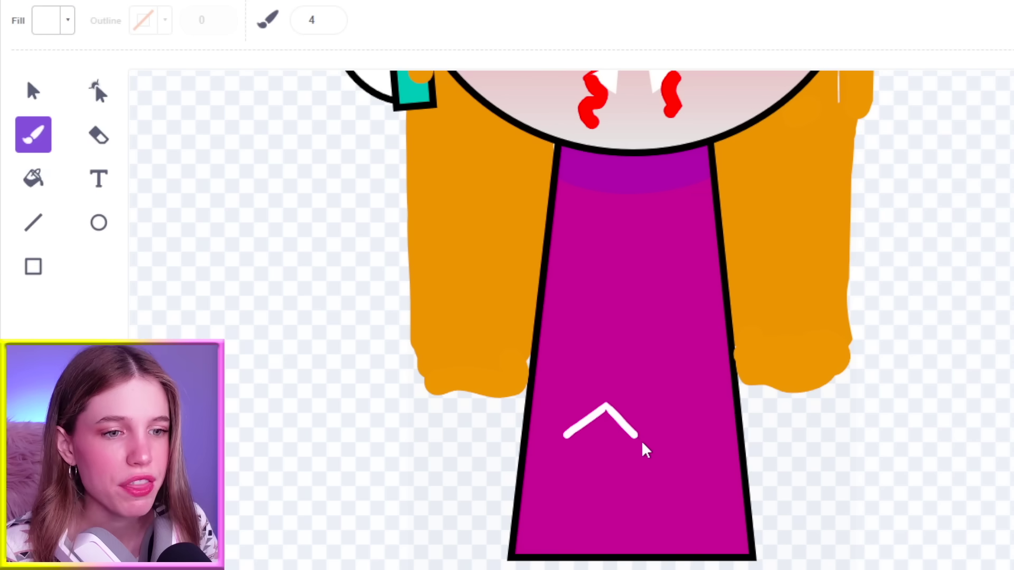
mouse_move(643, 443)
mouse_down()
mouse_move(622, 469)
mouse_move(569, 441)
mouse_up()
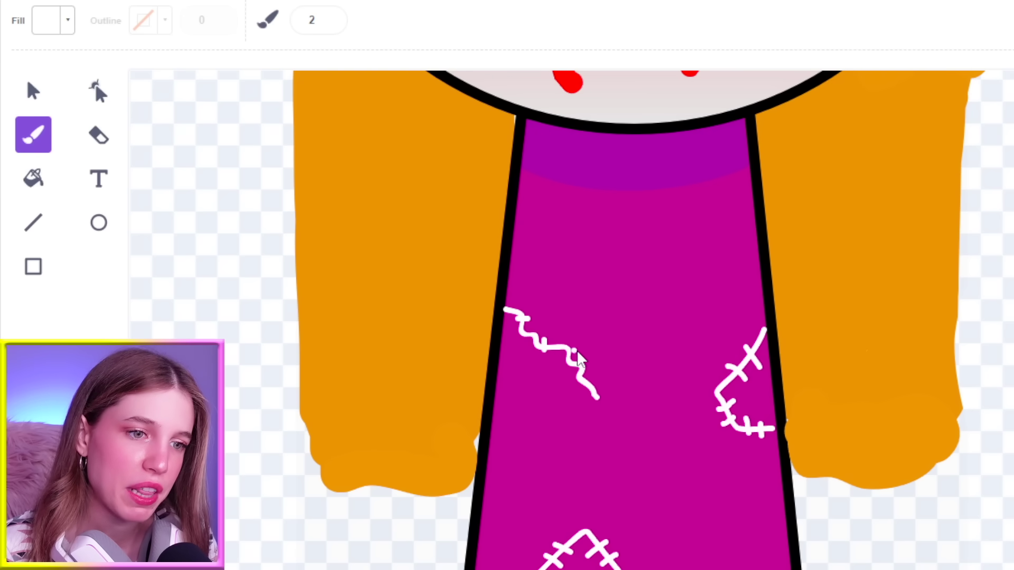
Undo the last stitch marks on the left scar and brush a small stitched white scar near the dress's lower right hem.
key(ctrl+z)
key(ctrl+z)
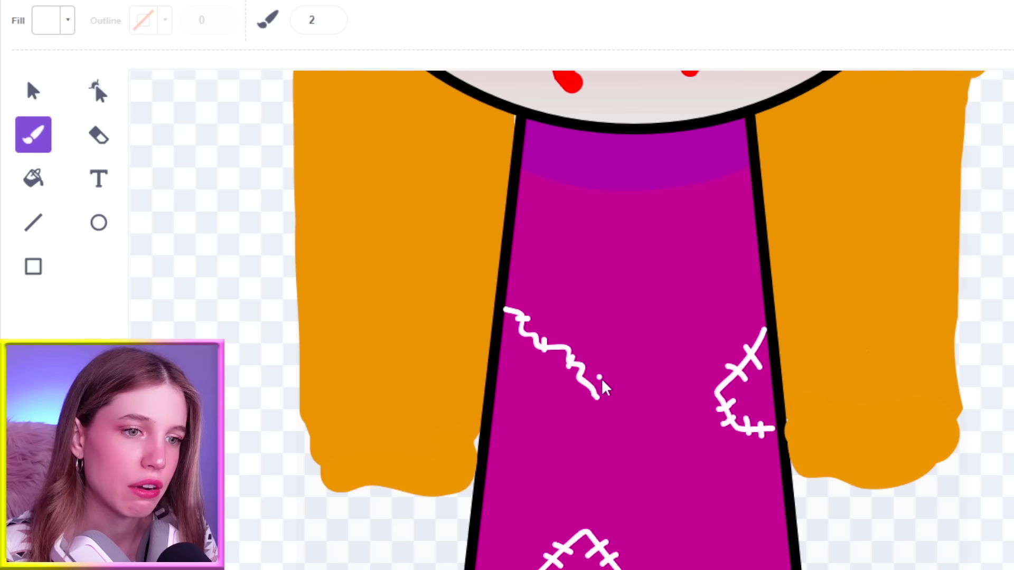
scroll(990, 469, down, 7)
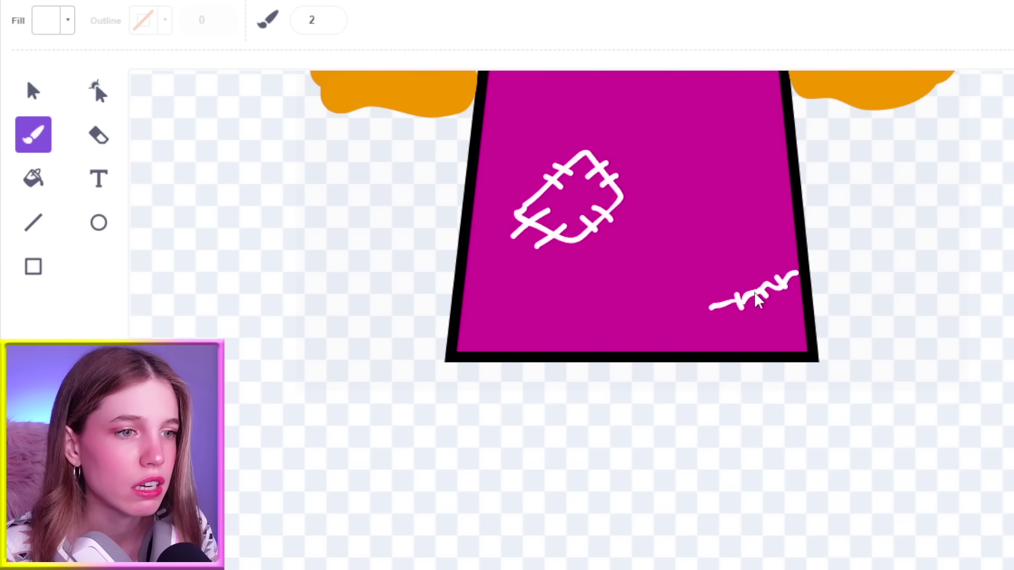
scroll(917, 431, up, 5)
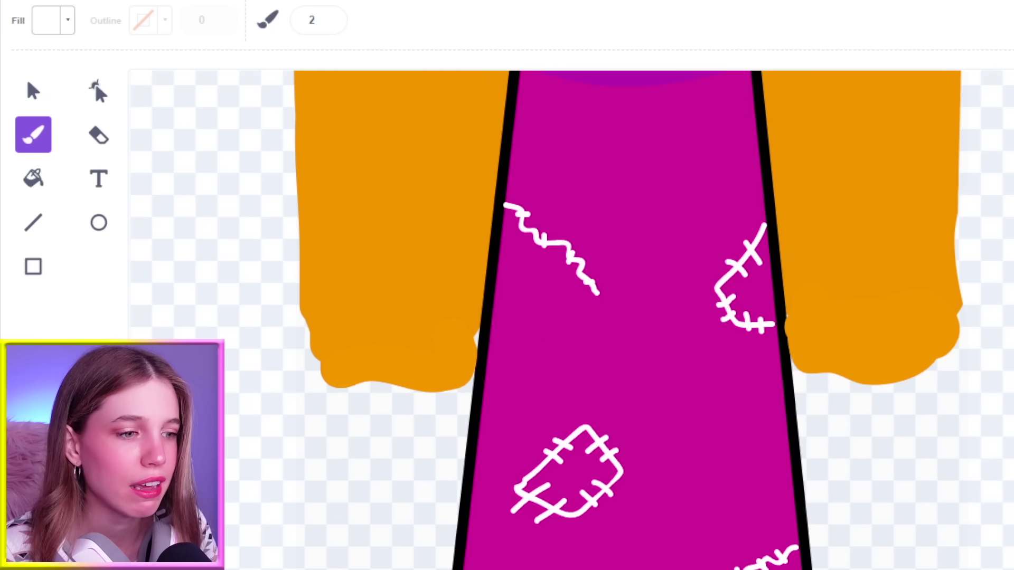
scroll(633, 372, down, 4)
scroll(860, 499, up, 3)
scroll(946, 553, down, 2)
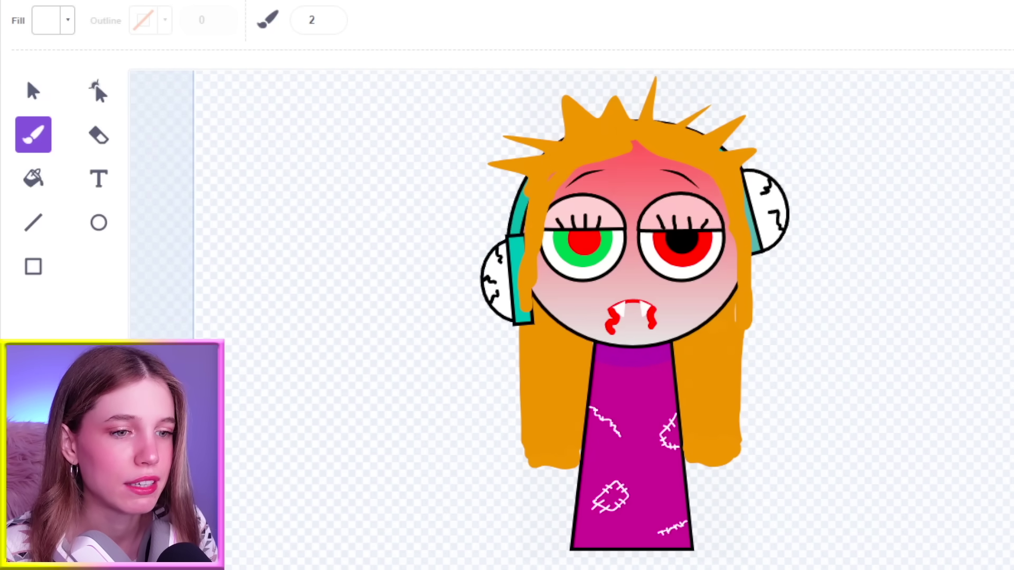
scroll(634, 373, up, 1)
scroll(623, 317, down, 4)
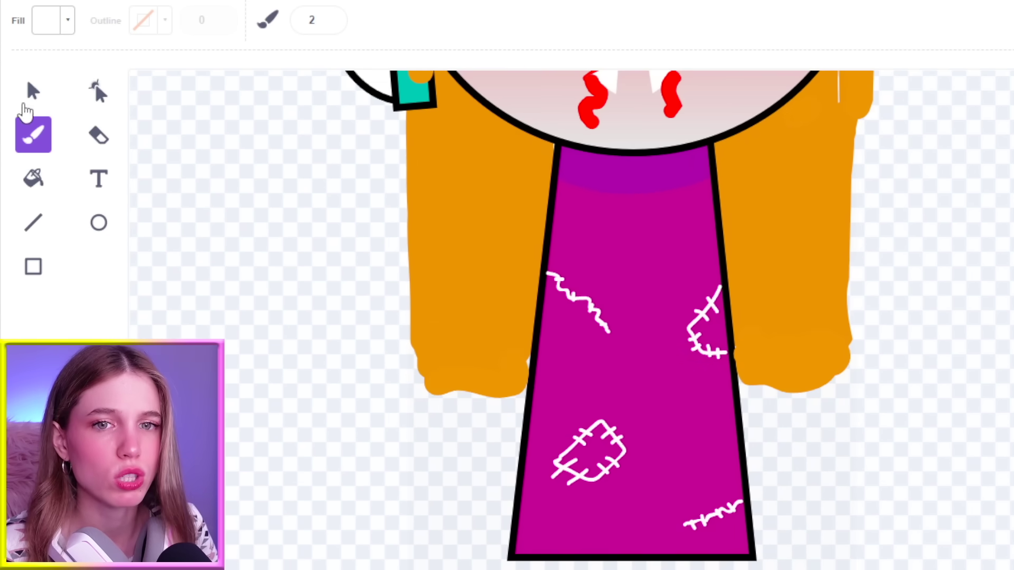
Recolour the jagged scar on the left side of the dress from white to salmon pink.
click(32, 91)
click(583, 330)
click(586, 318)
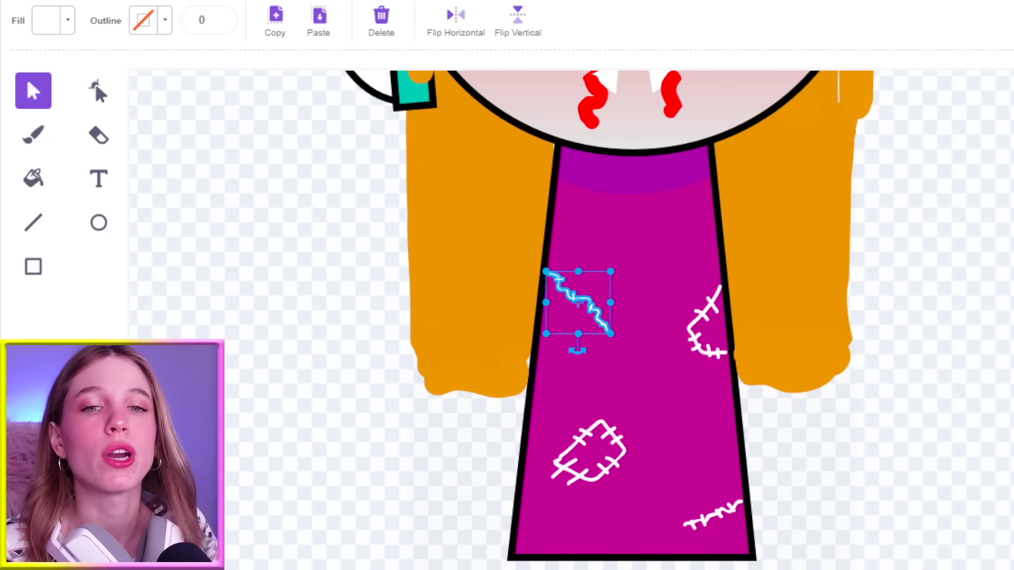
click(52, 24)
drag(100, 233, 57, 229)
click(285, 261)
scroll(715, 362, up, 2)
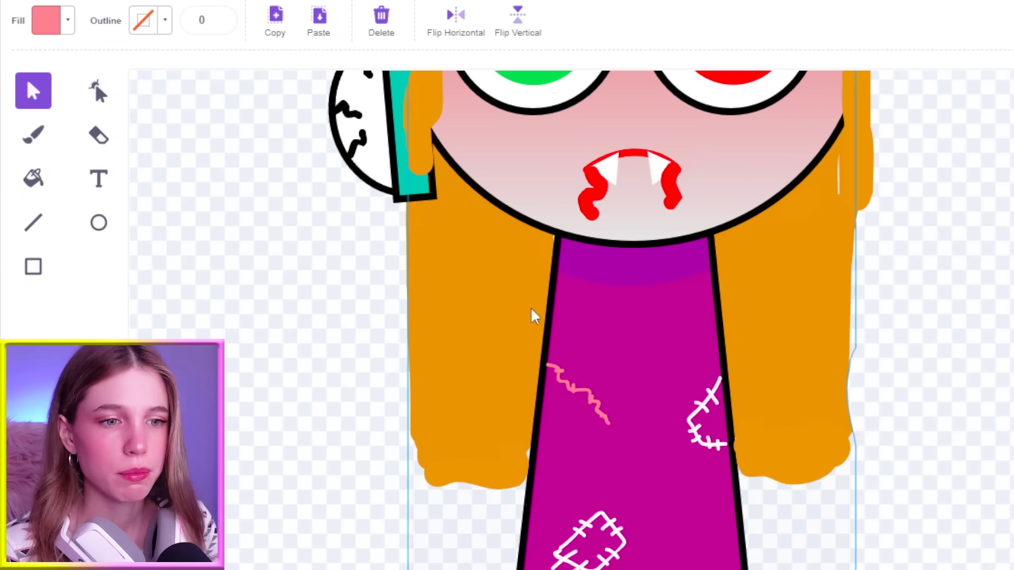
Recolour the stitched patch on the right edge of the dress to light pink by raising its fill saturation.
click(698, 429)
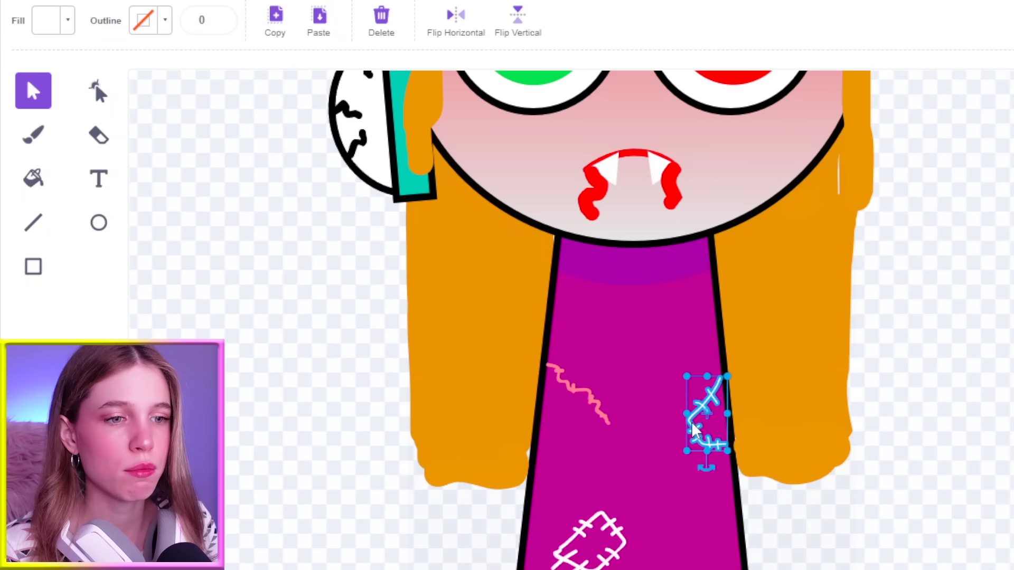
click(65, 28)
drag(5, 174, 37, 184)
click(141, 243)
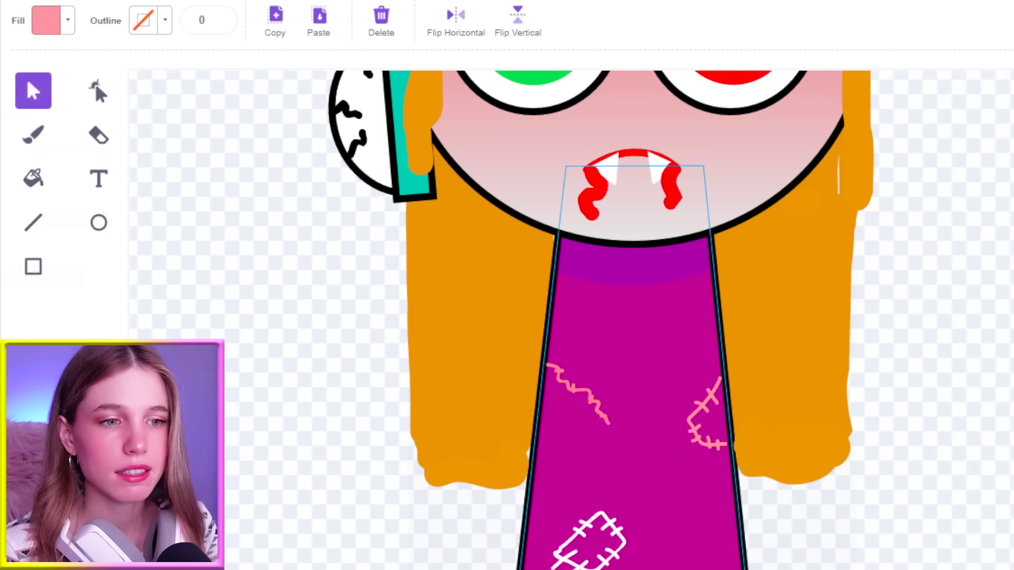
Recolour the closed stitched patch on the lower left of the dress to pink with fill saturation 47.
scroll(570, 403, down, 2)
click(583, 439)
click(62, 31)
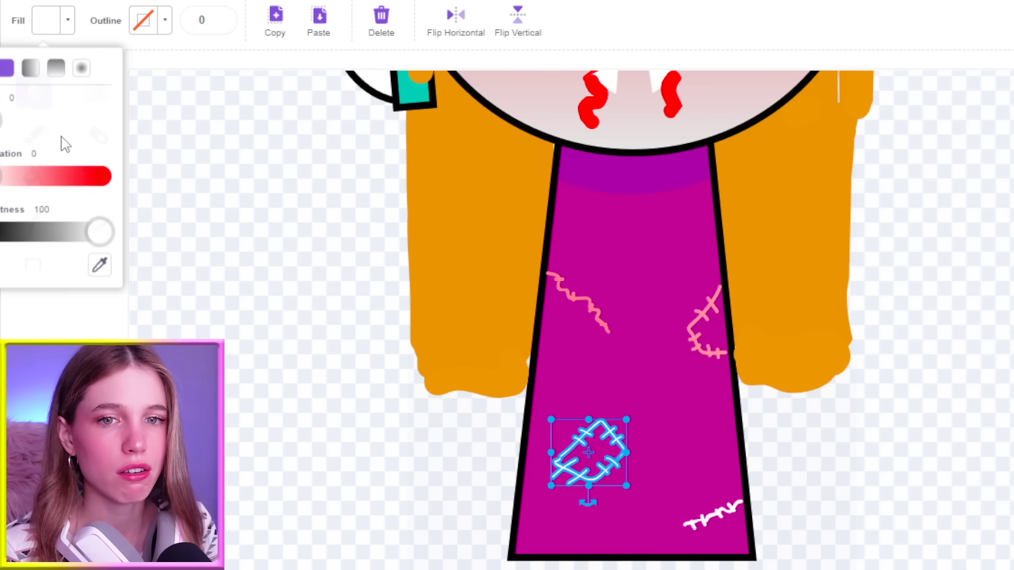
drag(47, 189, 38, 174)
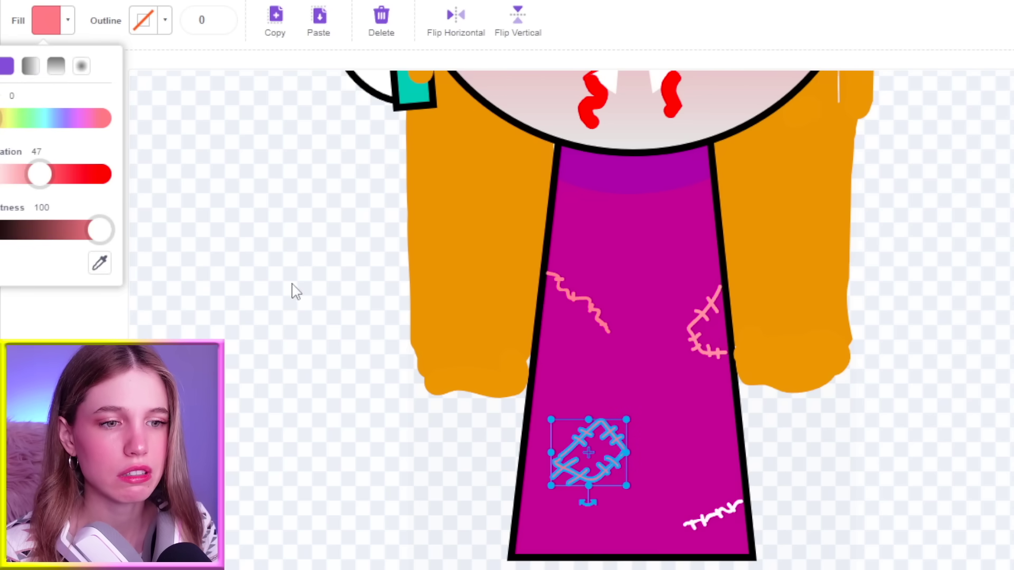
Recolour the small stitched scar near the lower right hem to pale pink with fill saturation 24.
click(724, 540)
click(711, 520)
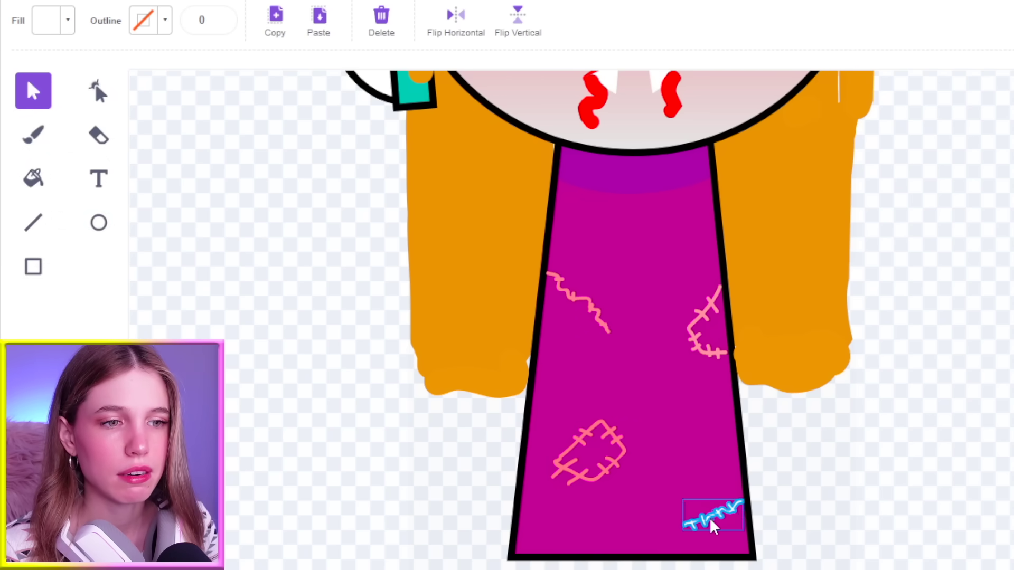
click(59, 26)
drag(18, 176, 14, 178)
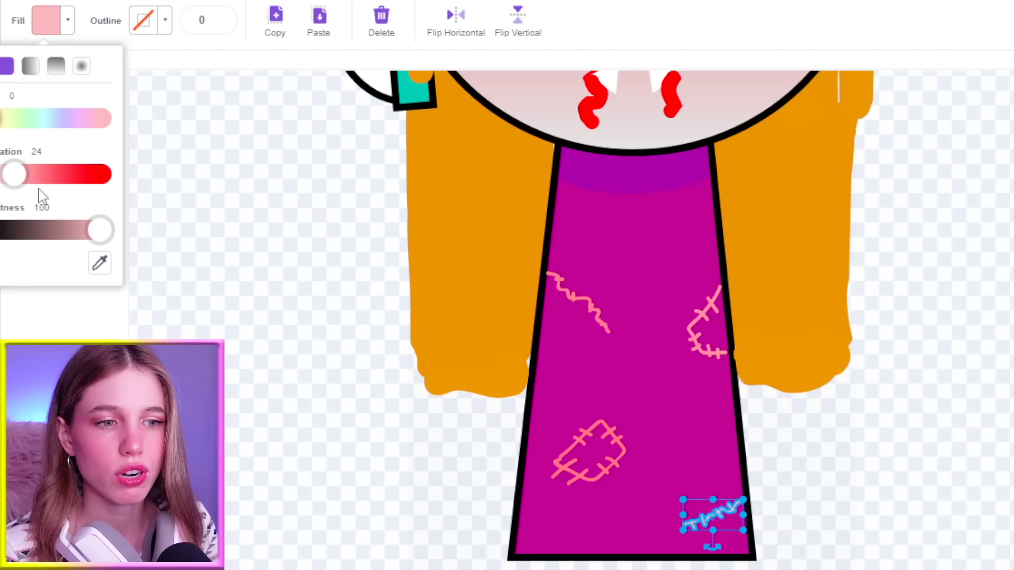
click(362, 321)
scroll(362, 321, down, 2)
scroll(363, 322, up, 5)
scroll(700, 400, down, 3)
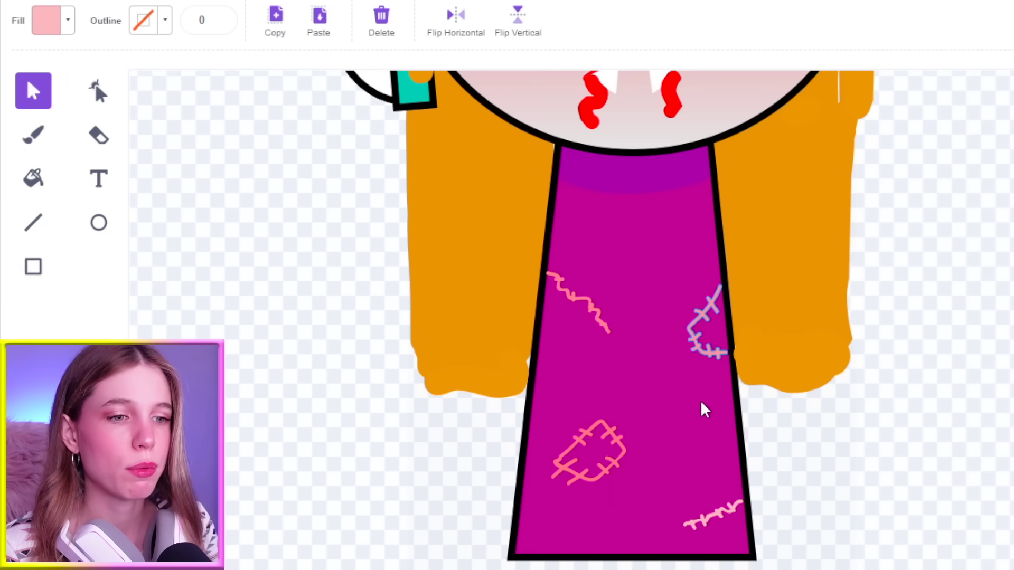
scroll(697, 398, up, 3)
scroll(785, 439, down, 3)
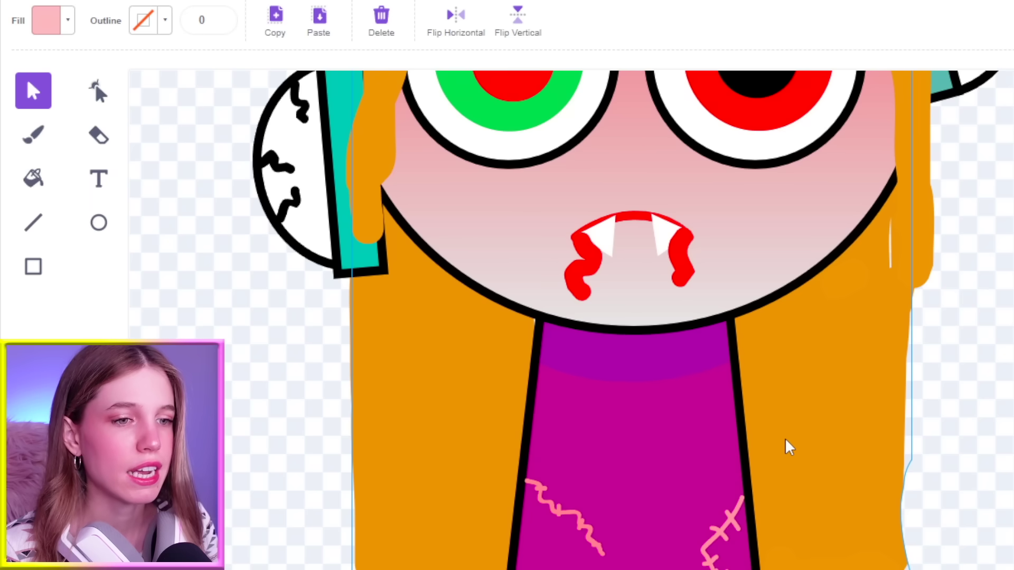
Paint a wavy blood streak on the dress's upper left and a blotch on its lower right in slightly darkened red, brush size 4.
click(656, 269)
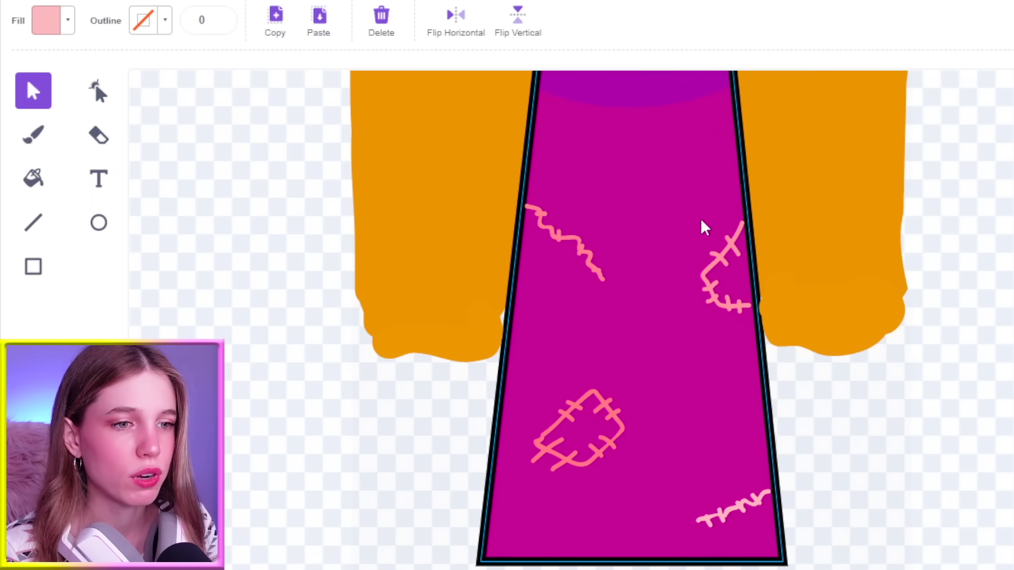
scroll(702, 226, up, 4)
click(34, 136)
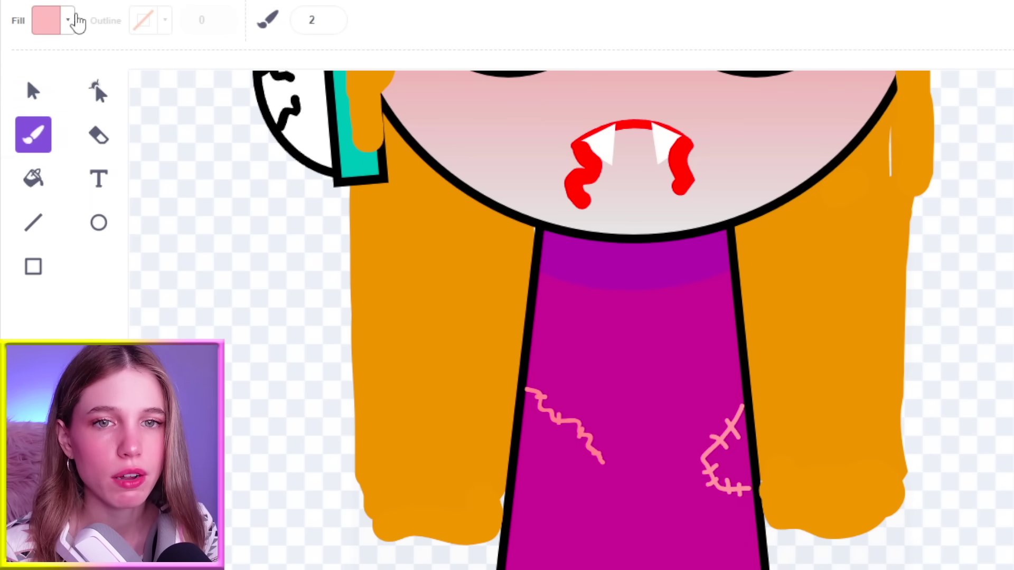
click(68, 20)
mouse_move(61, 136)
mouse_down()
mouse_move(153, 141)
mouse_move(92, 141)
mouse_up()
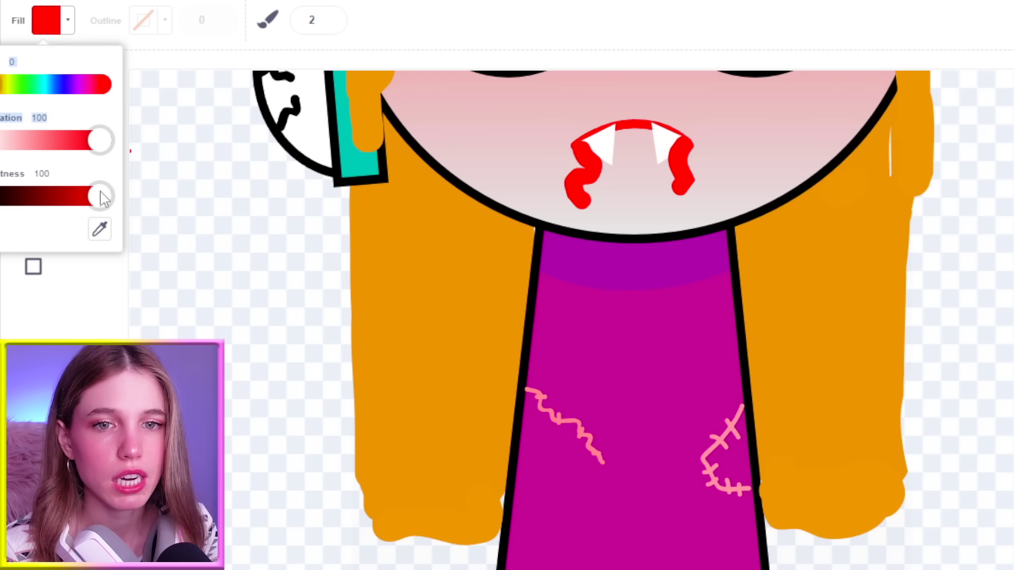
drag(99, 197, 87, 196)
click(316, 20)
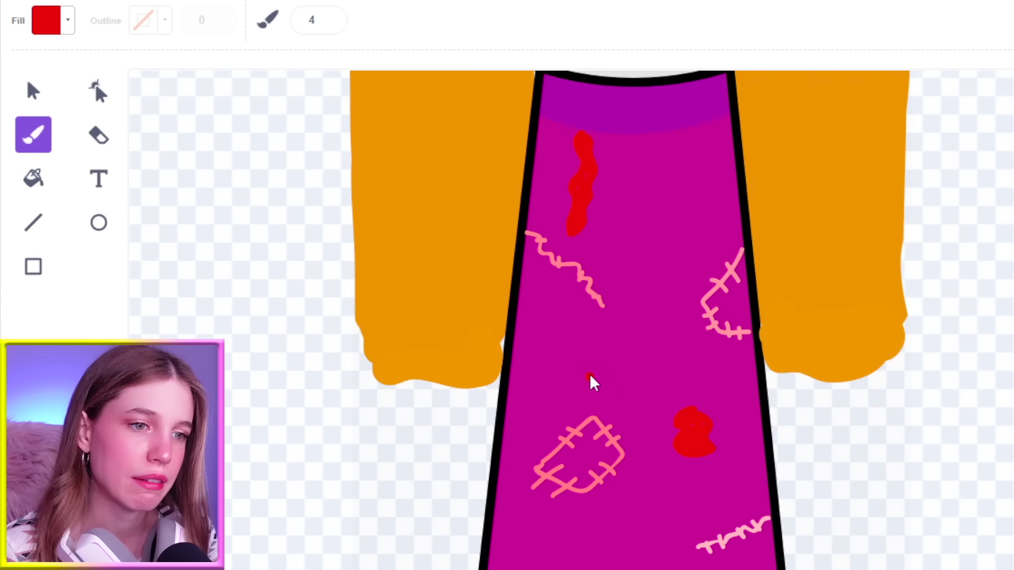
Paint small red blood stains at the dress's right edge above the stitched patch and in its lower-left corner.
scroll(634, 369, down, 3)
scroll(875, 525, up, 2)
scroll(874, 516, down, 1)
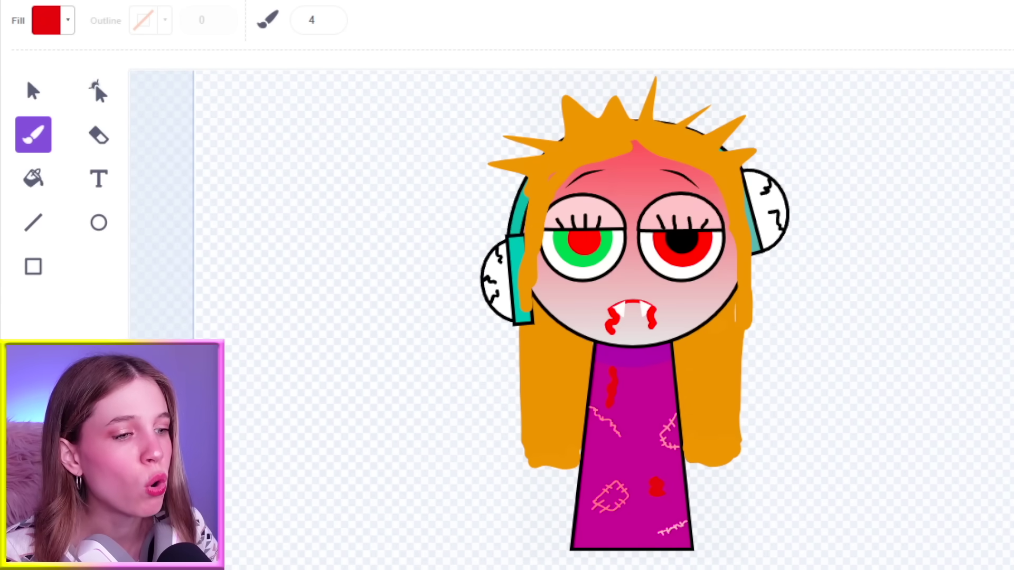
scroll(705, 475, up, 5)
scroll(705, 483, down, 5)
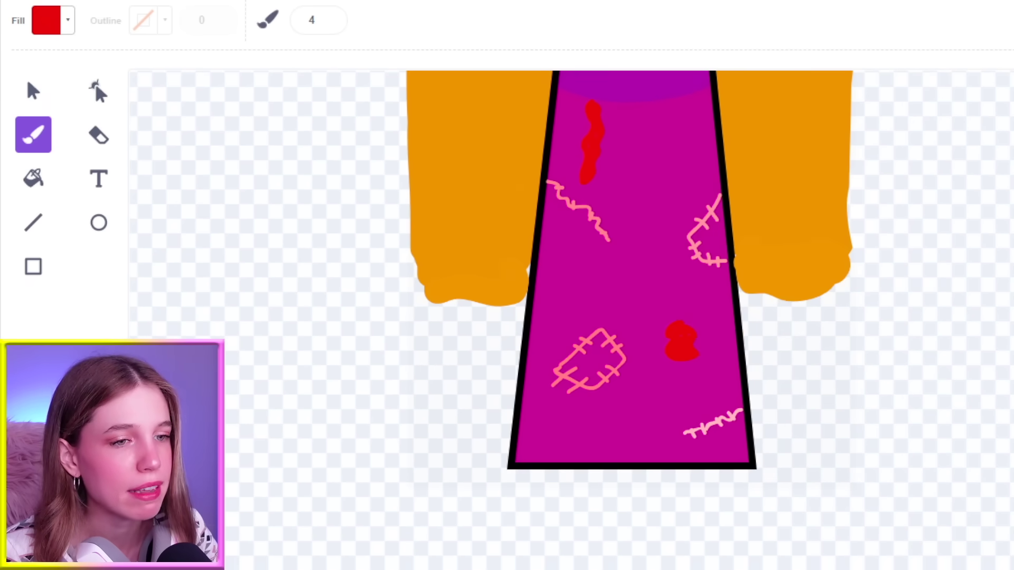
scroll(702, 333, up, 1)
scroll(614, 209, up, 3)
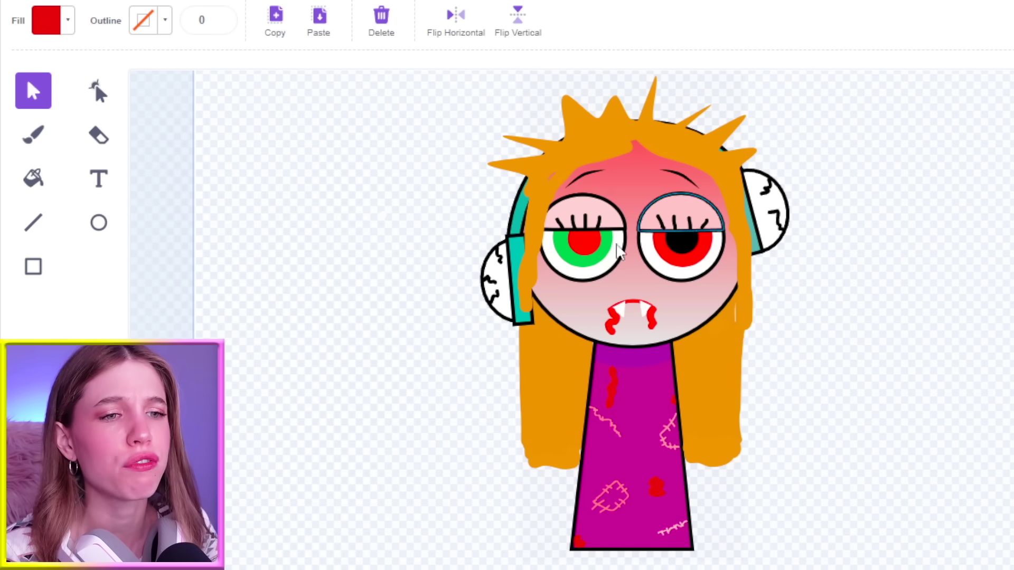
click(622, 561)
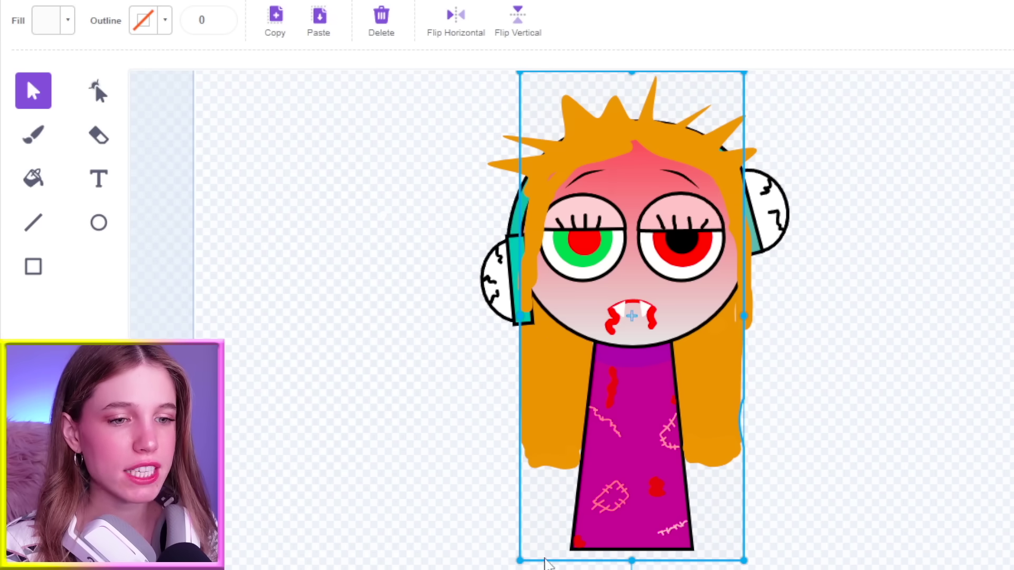
drag(520, 561, 463, 569)
key(ctrl+z)
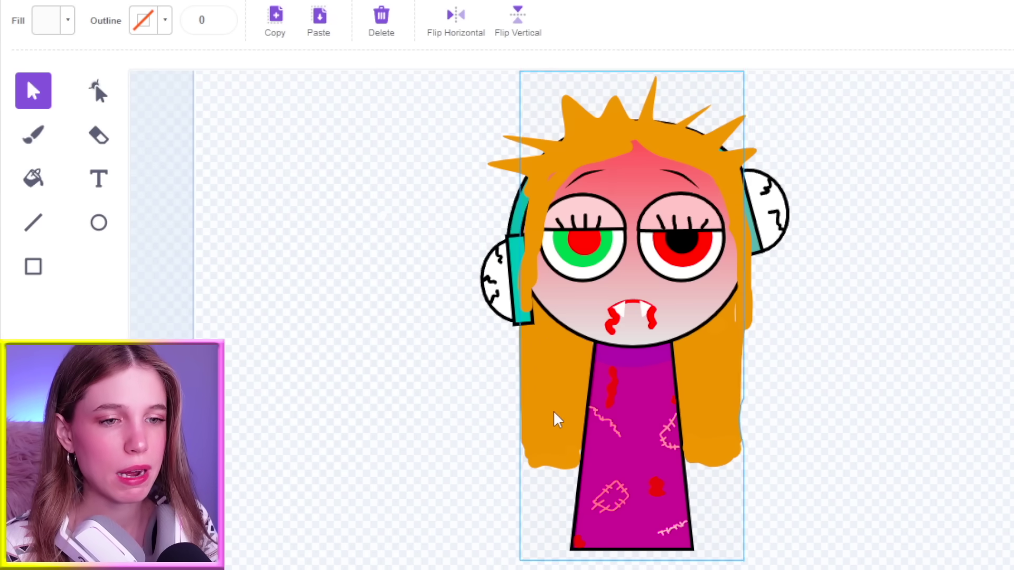
click(779, 377)
Paint a black wavy strand down the hair left of the dress with brush size 10.
click(41, 124)
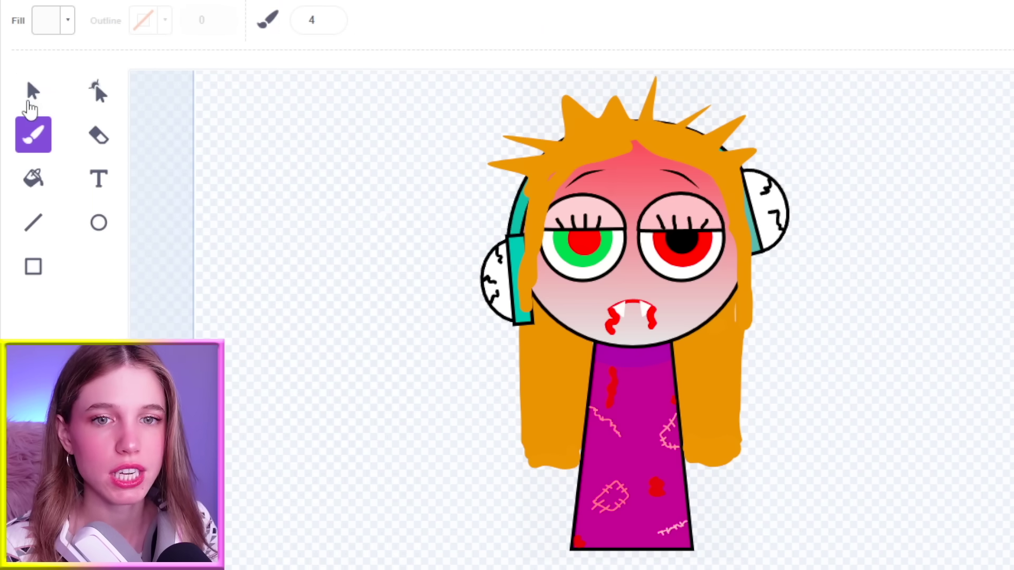
click(67, 21)
drag(100, 139, 1, 139)
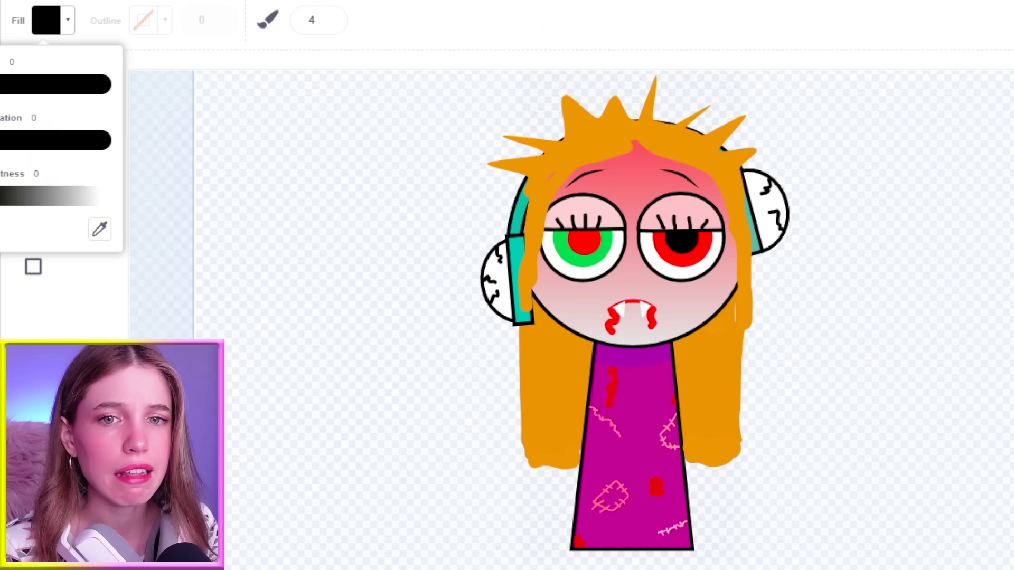
click(183, 210)
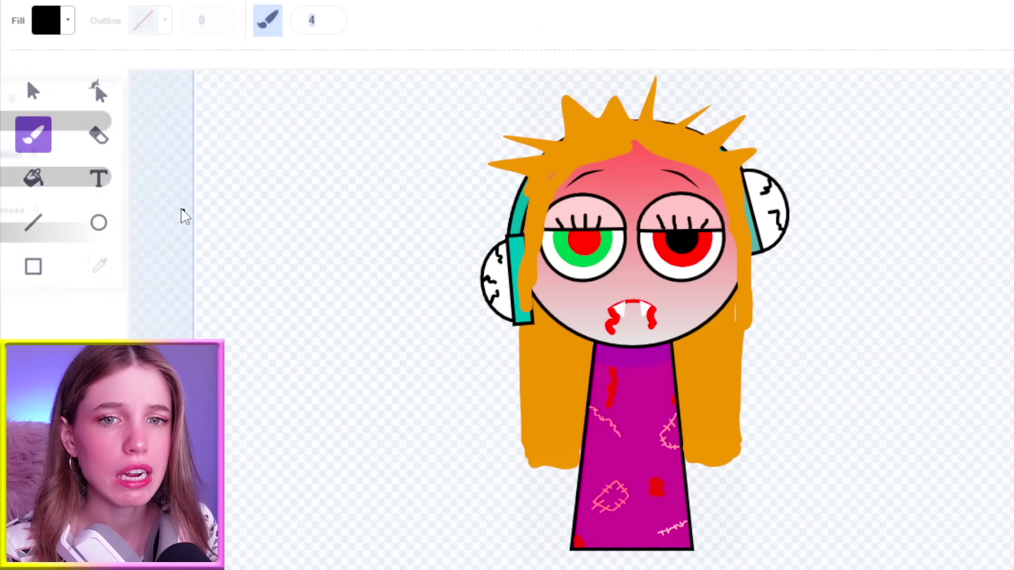
click(338, 17)
text(8)
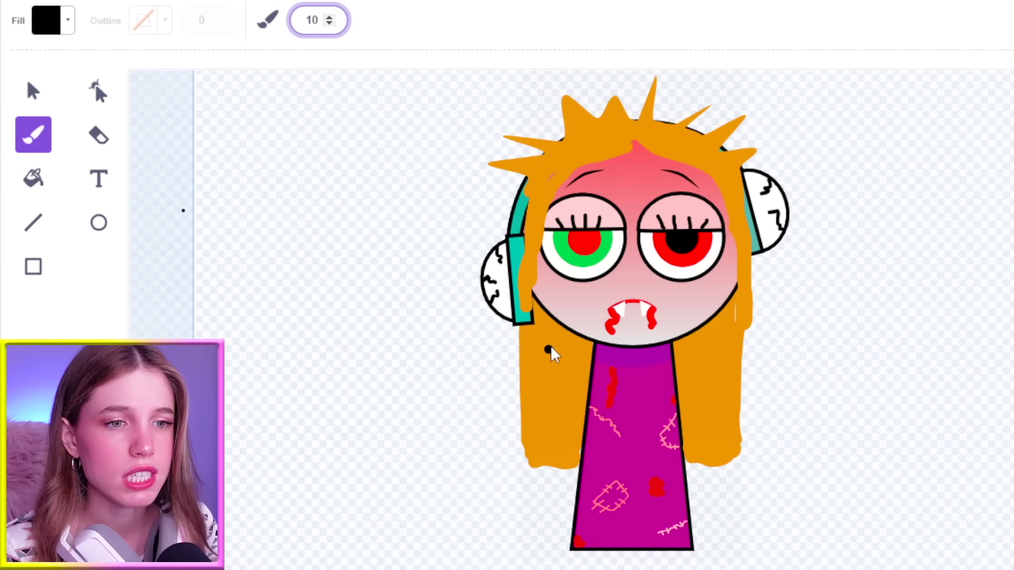
drag(559, 330, 555, 339)
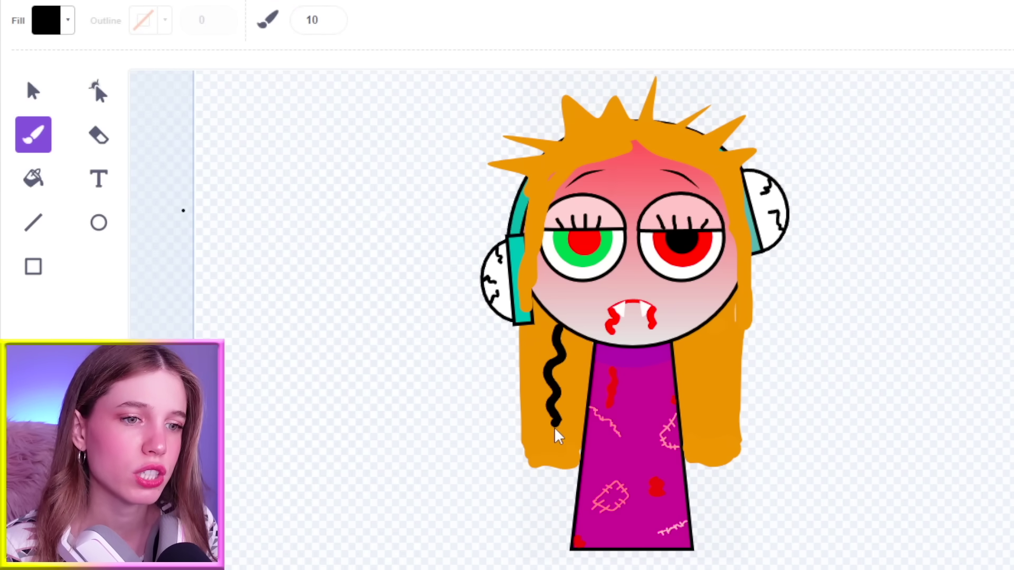
Paint more black wavy strands down both sides of the hair and along the hairline over the forehead.
mouse_move(732, 306)
mouse_down()
mouse_move(729, 357)
mouse_move(691, 439)
mouse_up()
drag(532, 327, 526, 458)
mouse_move(539, 203)
mouse_down()
mouse_move(707, 156)
mouse_move(743, 238)
mouse_up()
key(ctrl+z)
key(ctrl+z)
key(ctrl+z)
key(ctrl+z)
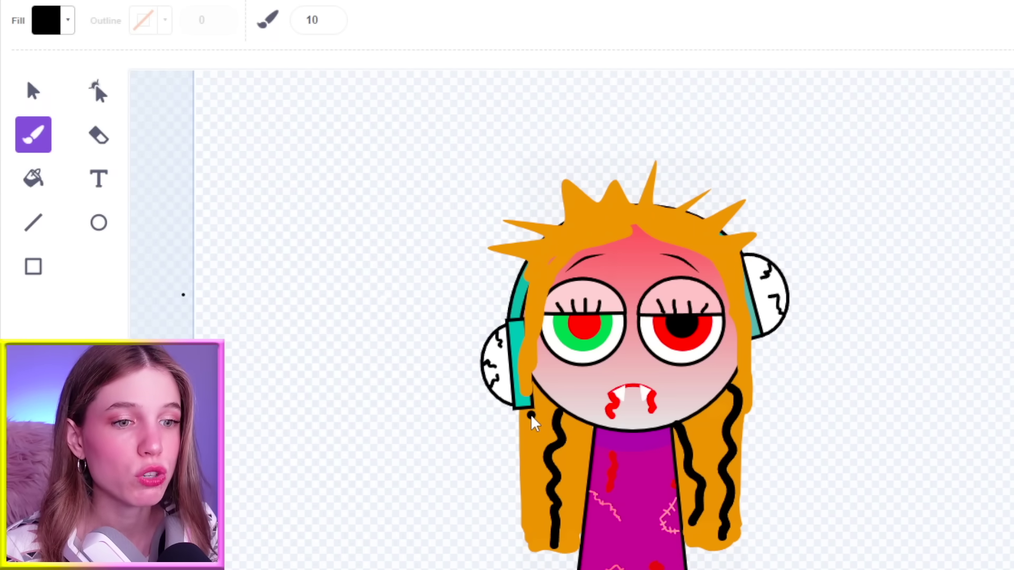
scroll(528, 520, down, 3)
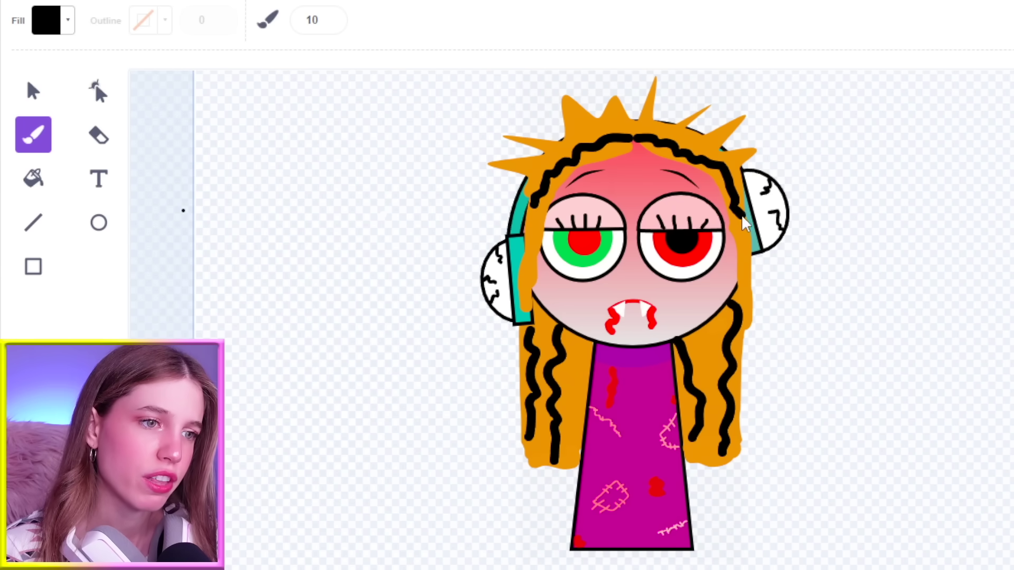
Recolour the wavy strand along the hairline from black to bright orange with fill hue 8 and full brightness.
click(33, 91)
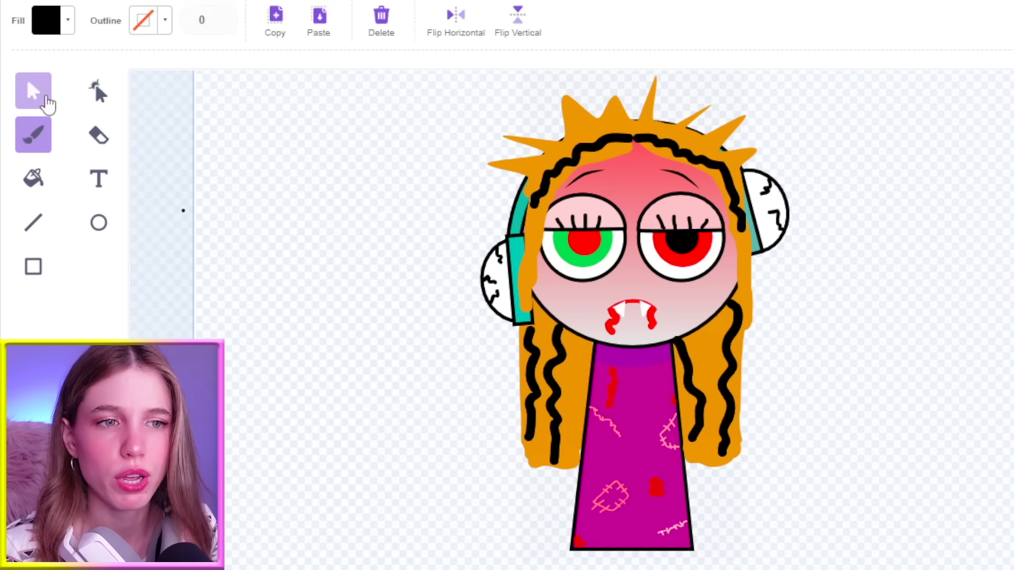
click(574, 152)
click(66, 22)
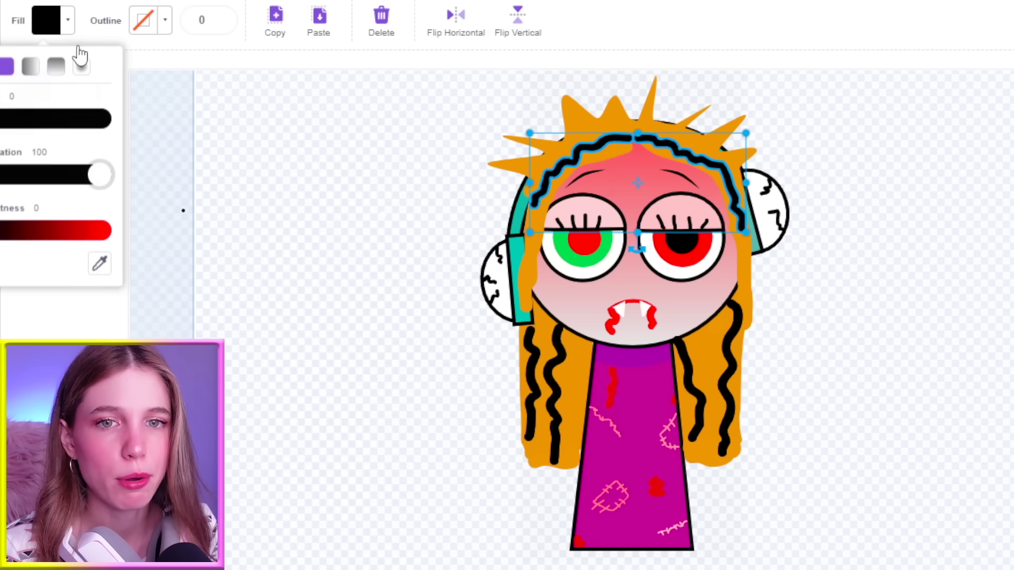
mouse_move(1, 118)
mouse_down()
mouse_move(47, 120)
mouse_move(0, 118)
mouse_up()
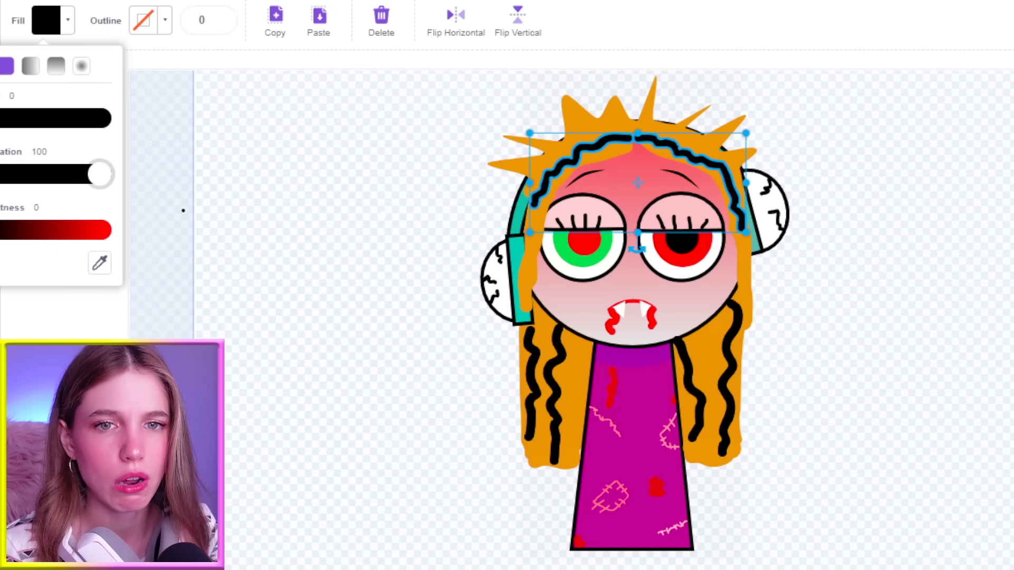
drag(3, 230, 136, 219)
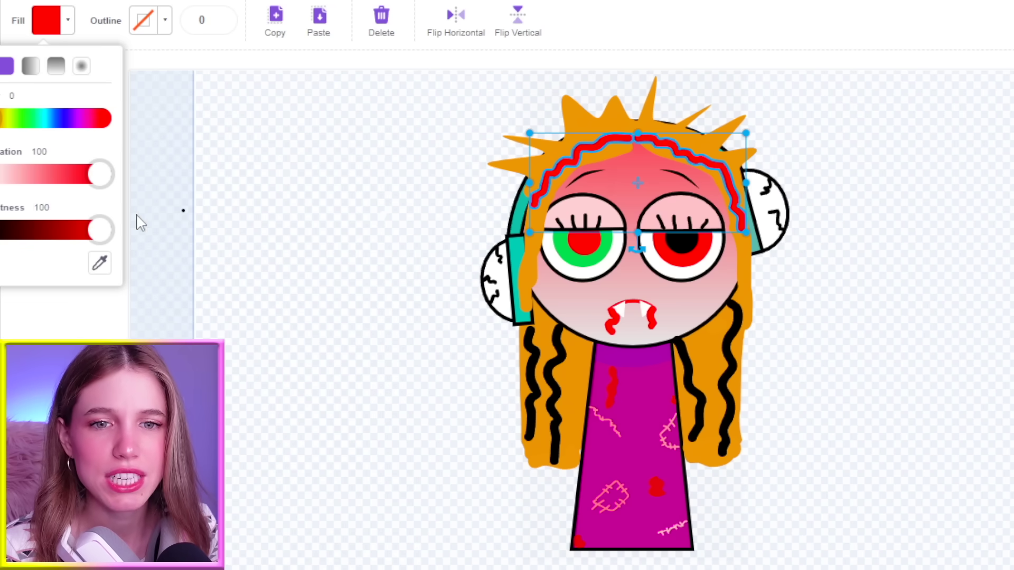
mouse_move(16, 119)
mouse_down()
mouse_move(37, 118)
mouse_move(5, 129)
mouse_up()
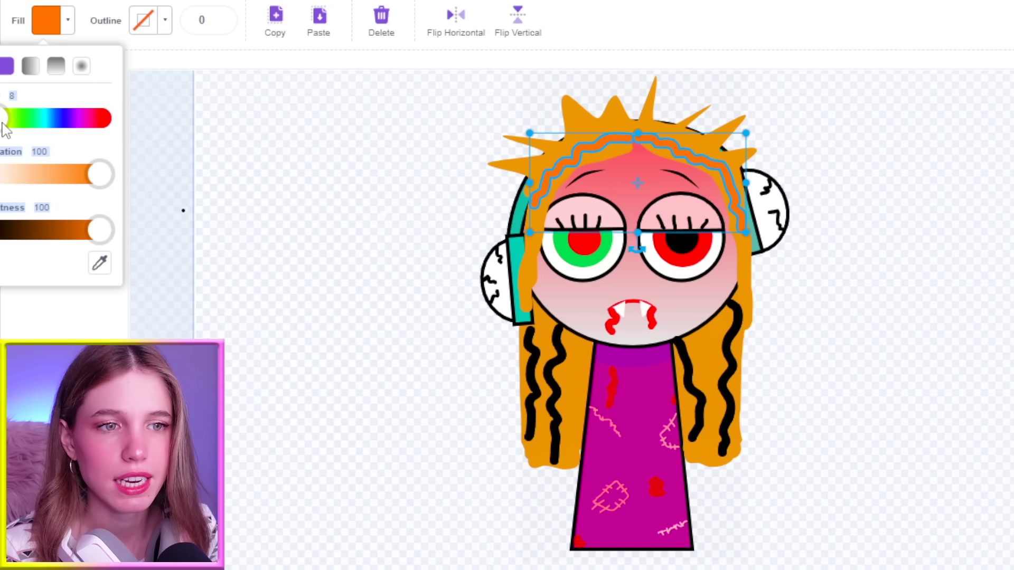
click(385, 125)
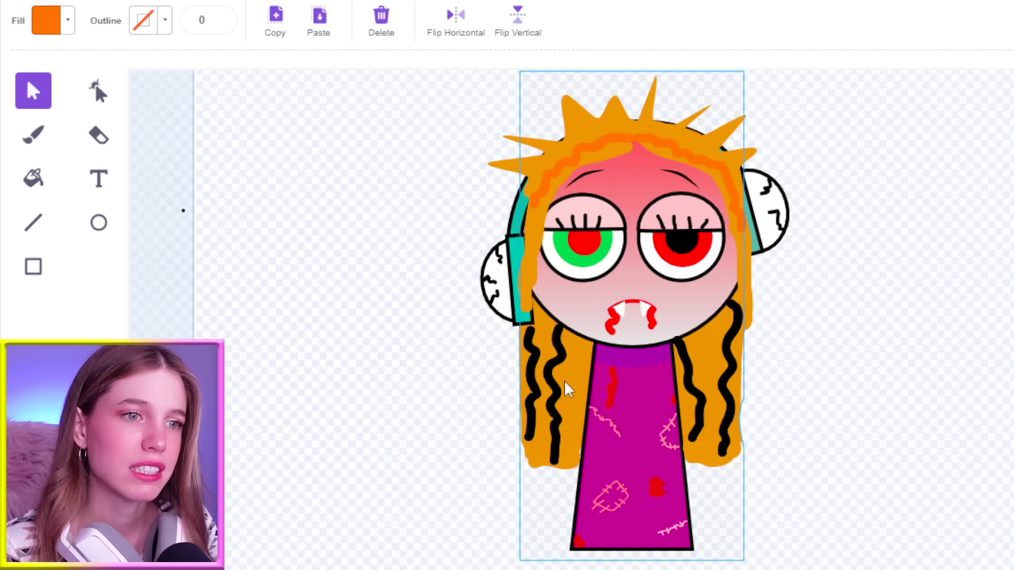
Recolour the outermost wavy strand on the left side of the hair to bright orange.
click(533, 383)
click(64, 24)
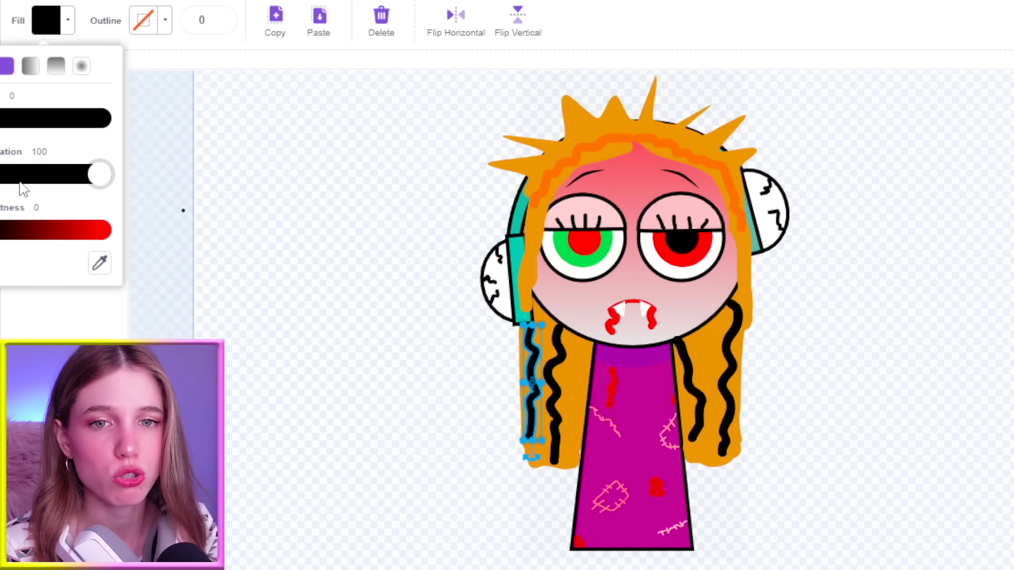
drag(1, 232, 103, 230)
click(4, 119)
click(384, 158)
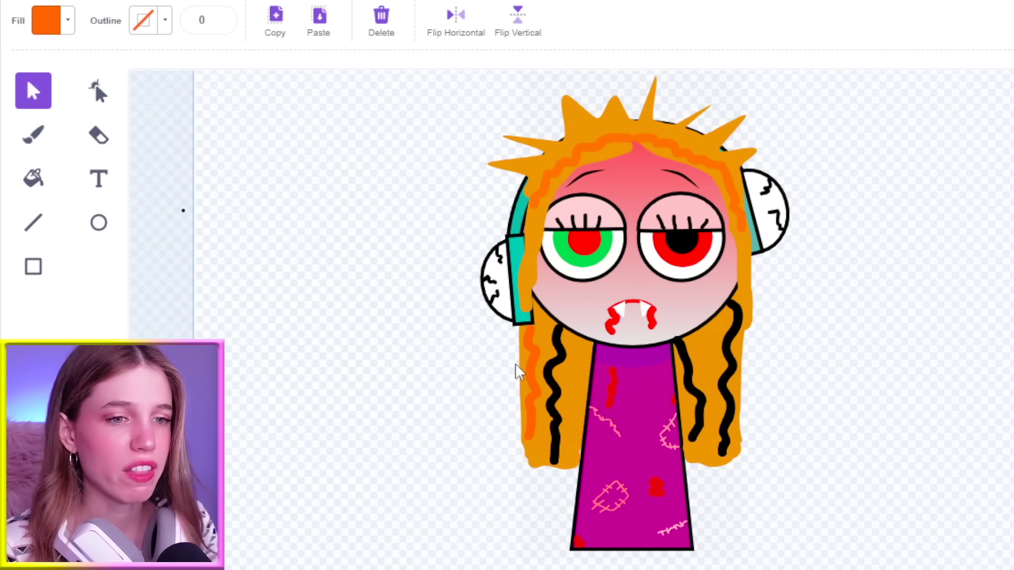
Undo the orange recolouring and the painted wavy hair strands.
key(ctrl+z)
key(ctrl+z)
key(ctrl+z)
key(ctrl+z)
key(ctrl+z)
key(ctrl+z)
key(ctrl+z)
key(ctrl+z)
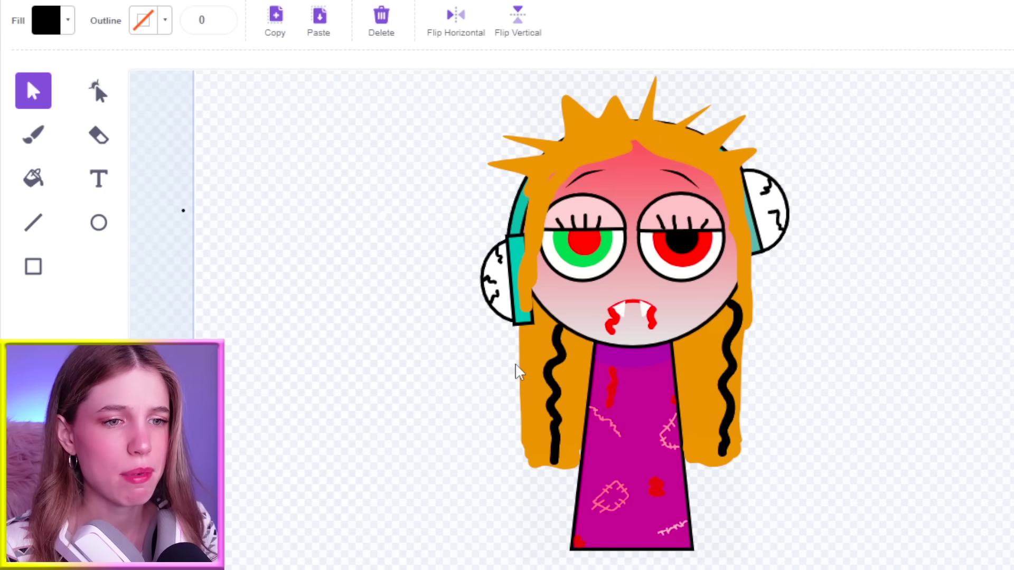
Erase the lower outer part of the left hair into a ragged slanted edge with eraser size 28.
click(528, 364)
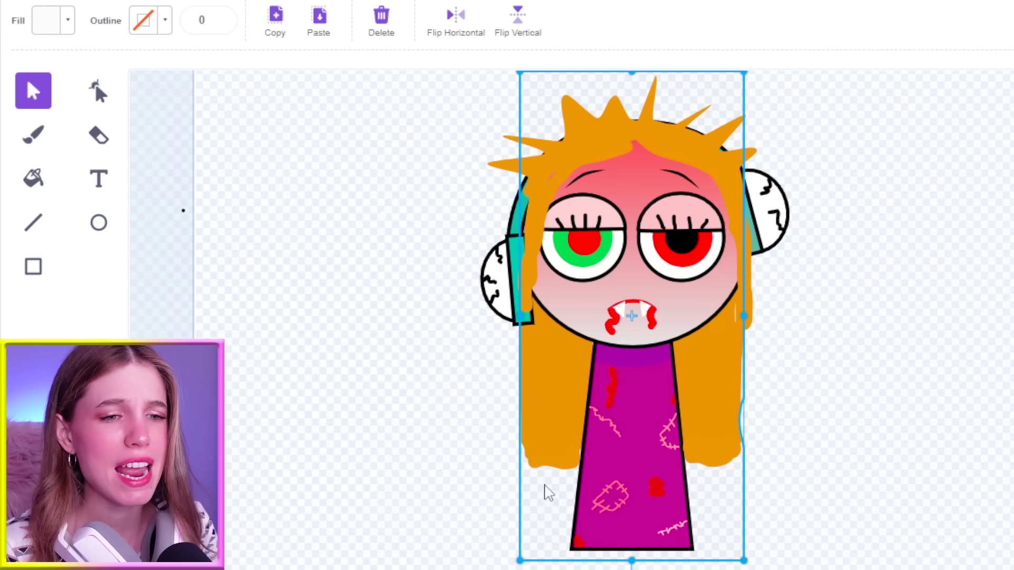
click(97, 140)
mouse_move(525, 418)
mouse_down()
mouse_move(525, 444)
mouse_move(569, 455)
mouse_up()
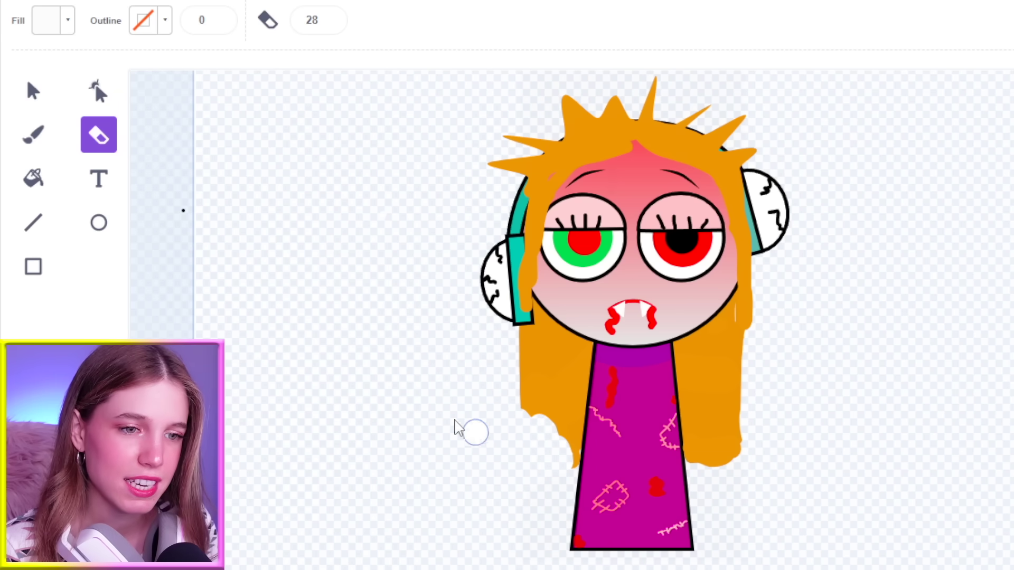
mouse_move(506, 393)
mouse_down()
mouse_move(545, 351)
mouse_move(535, 421)
mouse_move(531, 409)
mouse_move(540, 425)
mouse_up()
key(ctrl+z)
key(ctrl+z)
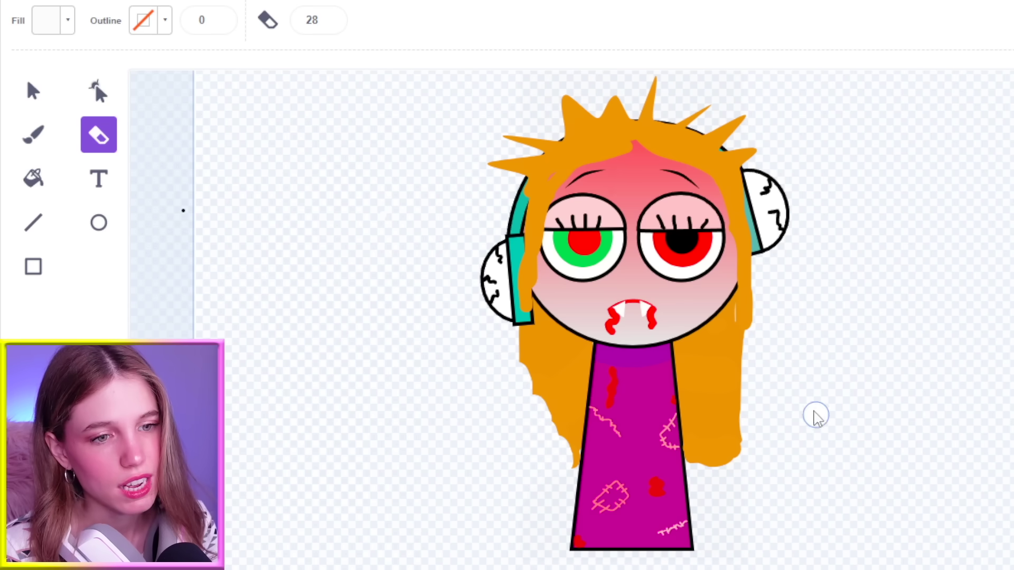
mouse_move(731, 486)
mouse_down()
mouse_move(714, 450)
mouse_move(743, 448)
mouse_move(748, 376)
mouse_up()
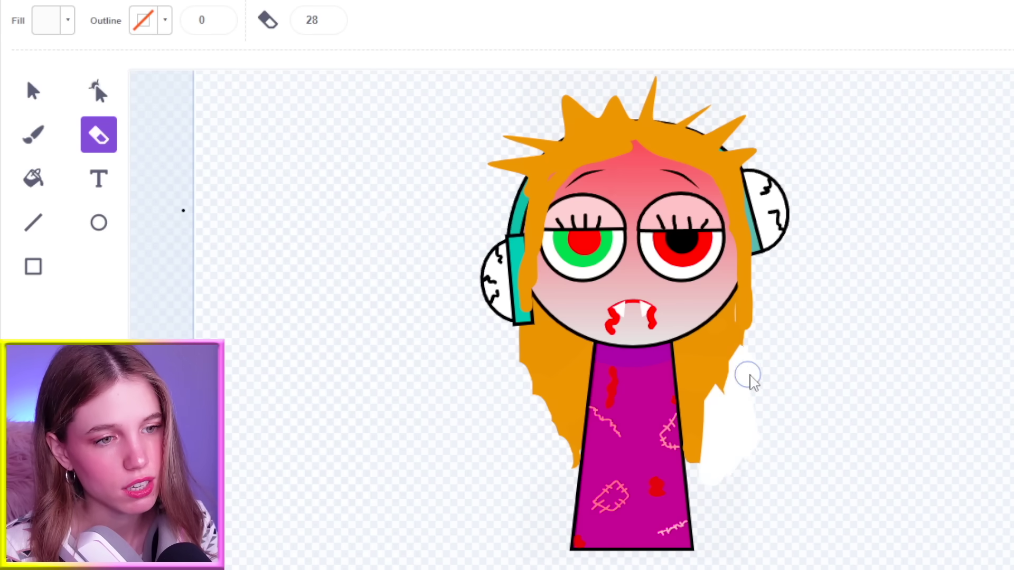
key(ctrl+z)
key(ctrl+z)
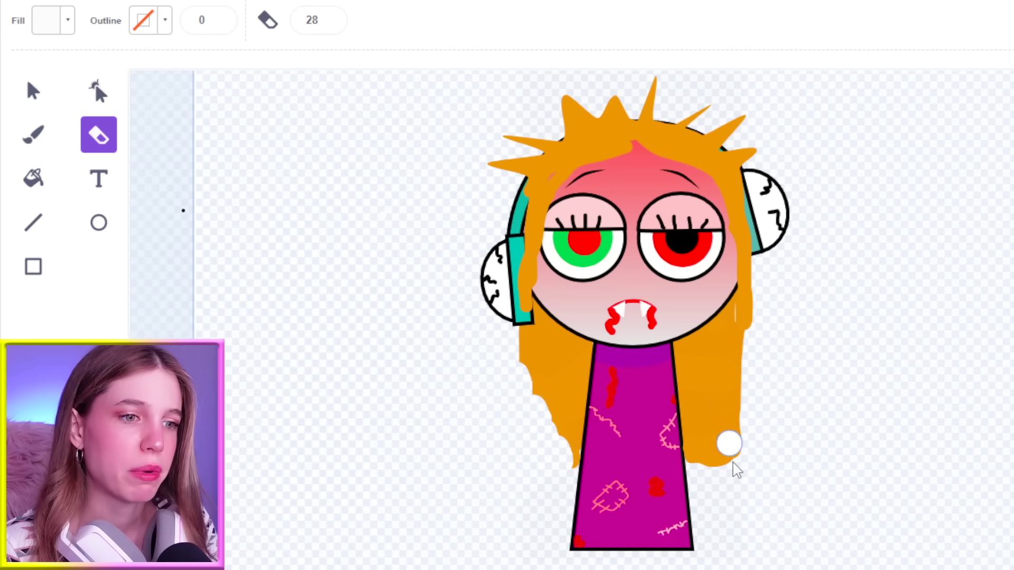
Erase the outer edge of the right hair into a jagged slant and trim both sides narrower with eraser size 28.
mouse_move(732, 463)
mouse_down()
mouse_move(714, 414)
mouse_move(747, 350)
mouse_up()
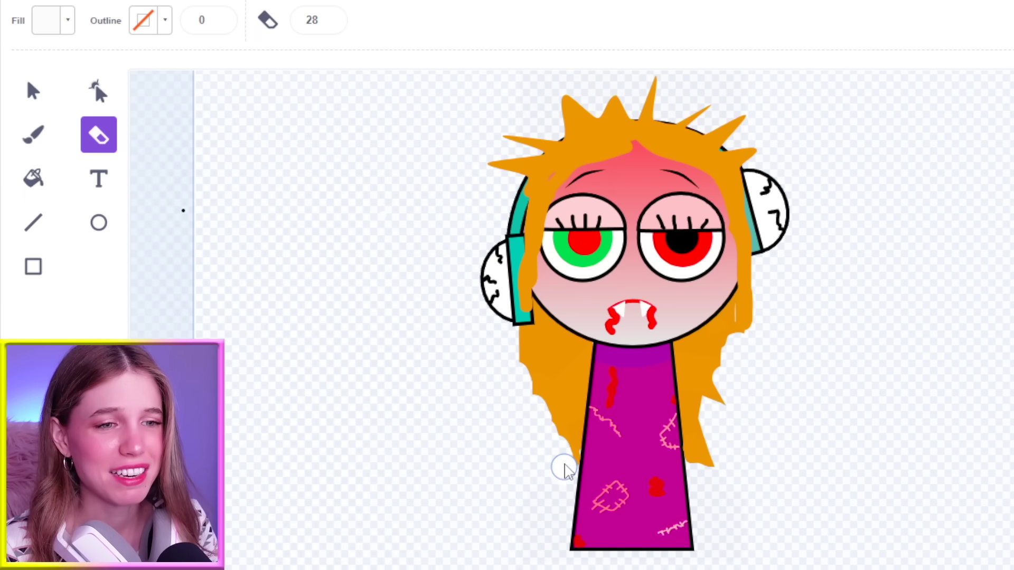
drag(742, 316, 759, 344)
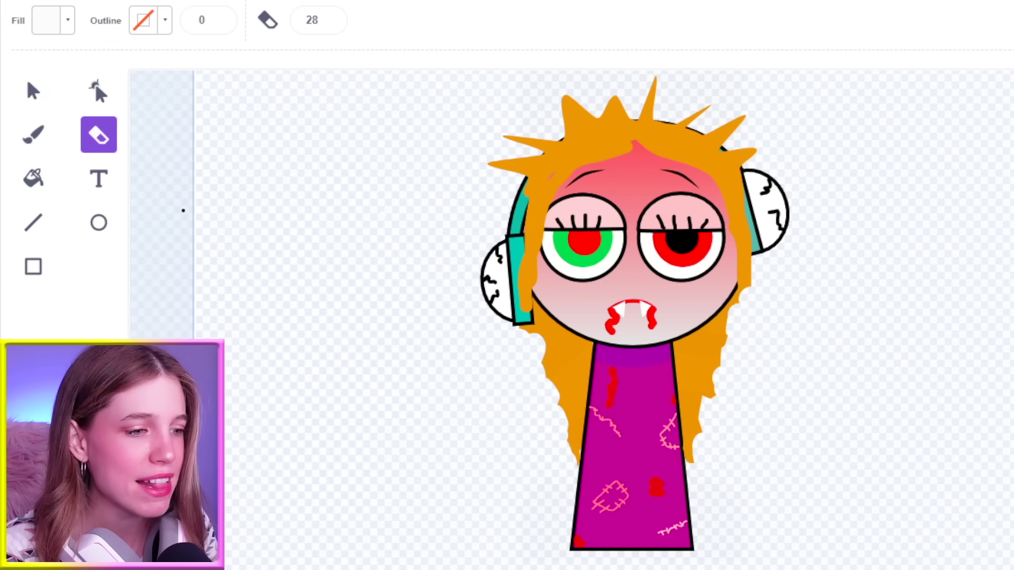
Set up the Paint Brush with a purple fill of colour 85, saturation 100 and brightness 67.
scroll(632, 353, up, 3)
scroll(816, 430, up, 1)
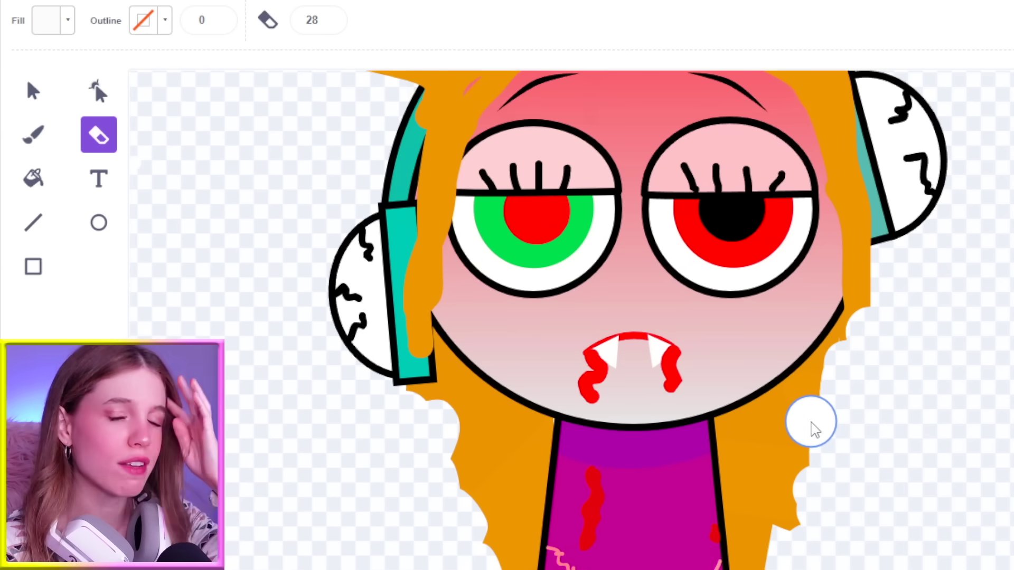
click(35, 144)
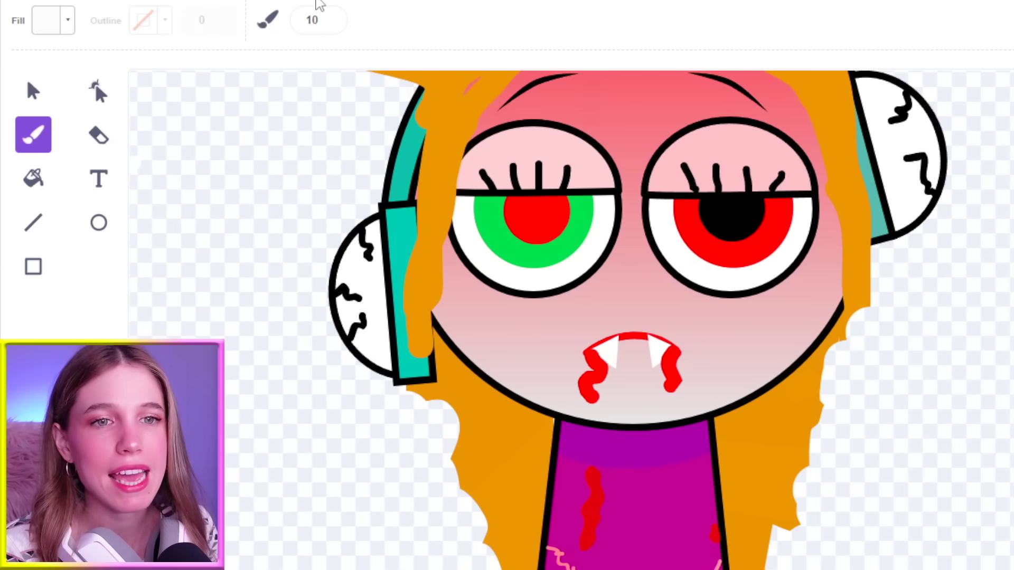
click(328, 24)
click(328, 24)
click(328, 24)
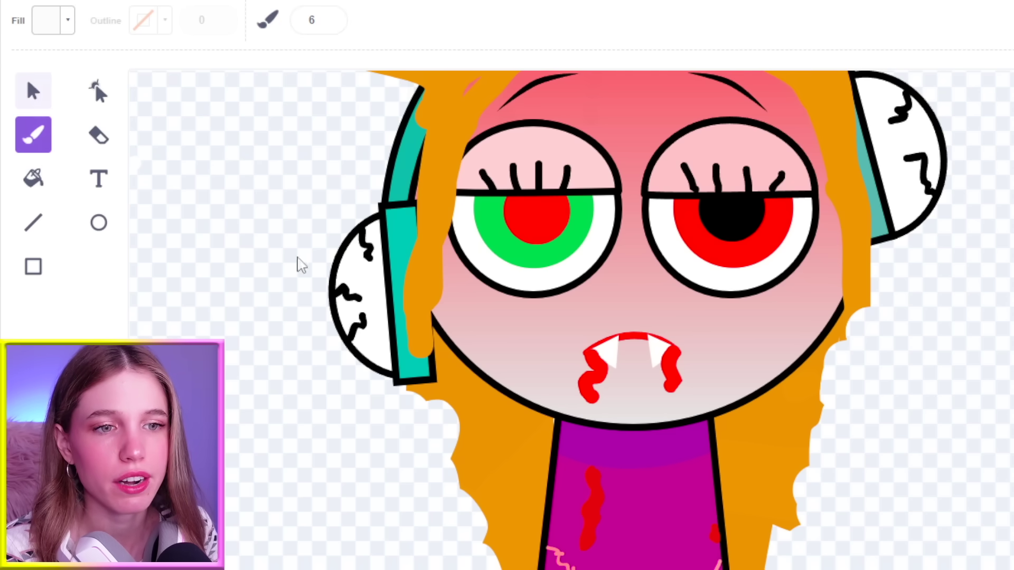
click(68, 21)
drag(2, 191, 115, 156)
click(68, 87)
drag(100, 89, 88, 94)
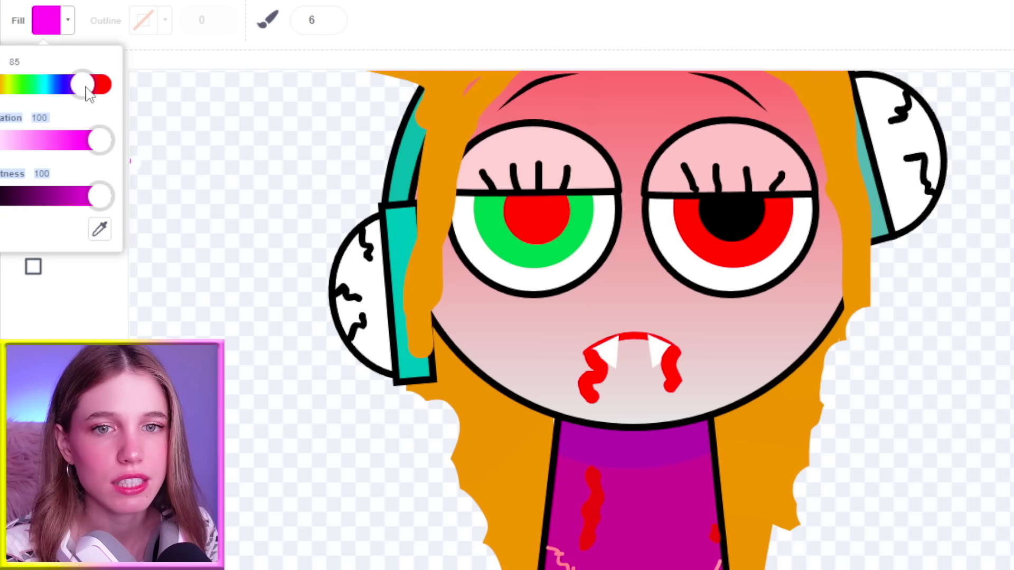
drag(98, 197, 63, 197)
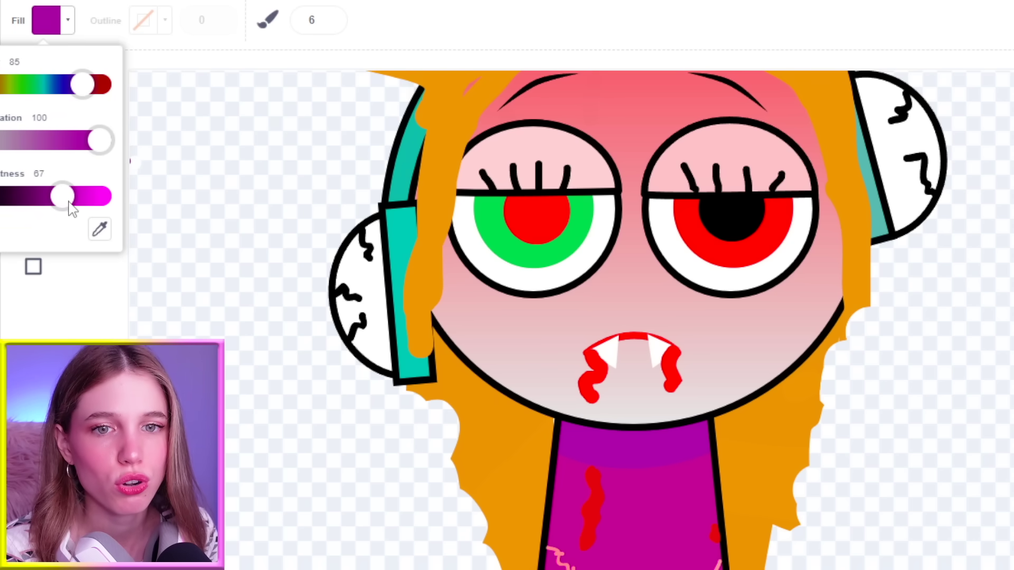
Paint three thin wavy purple veins beneath each eye with brush size 2.
click(329, 24)
click(329, 24)
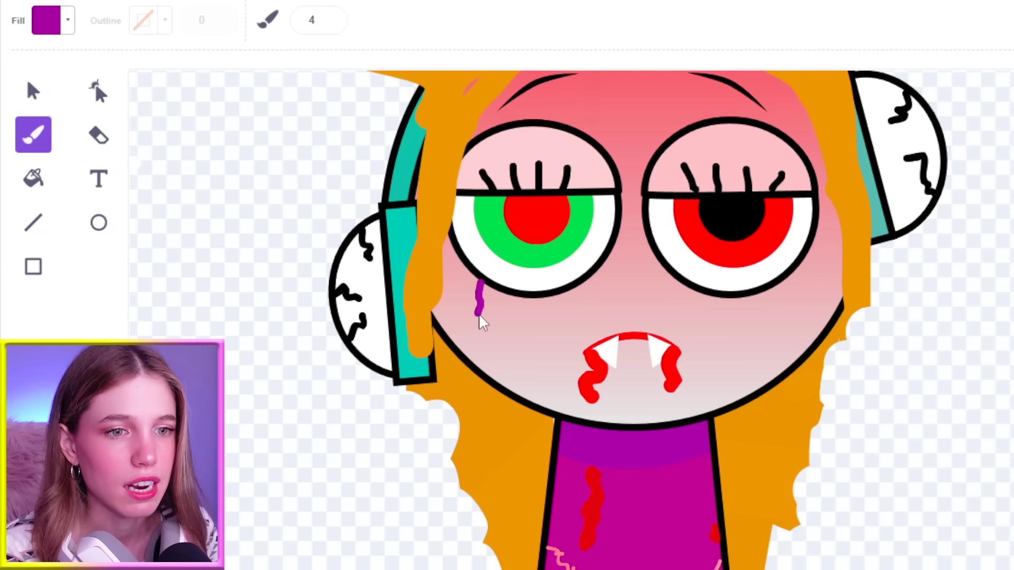
key(ctrl+z)
click(329, 24)
click(328, 24)
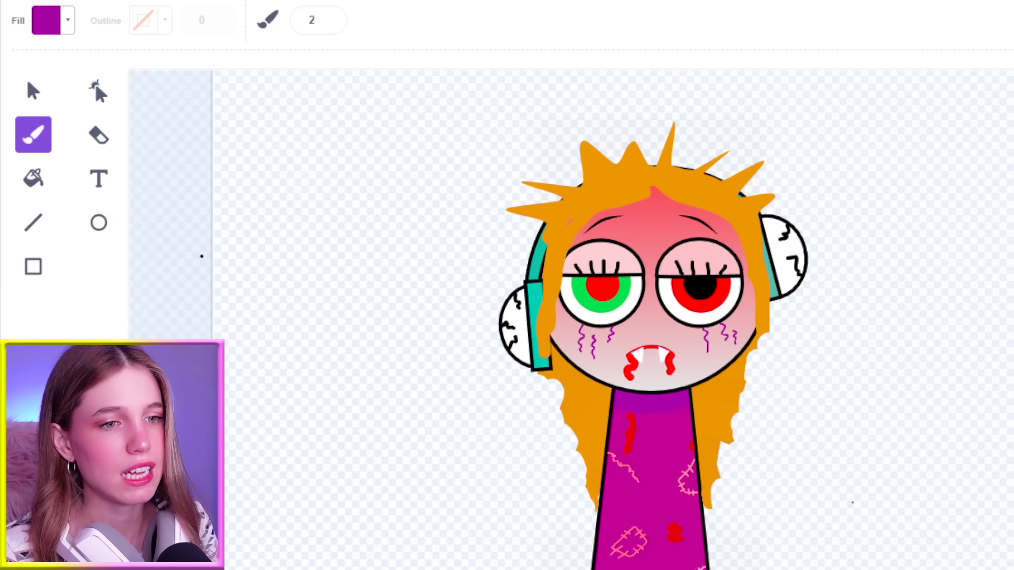
Recolour the outermost vein under the green eye to a darker purple with saturation 74 and reduced brightness.
scroll(631, 359, up, 5)
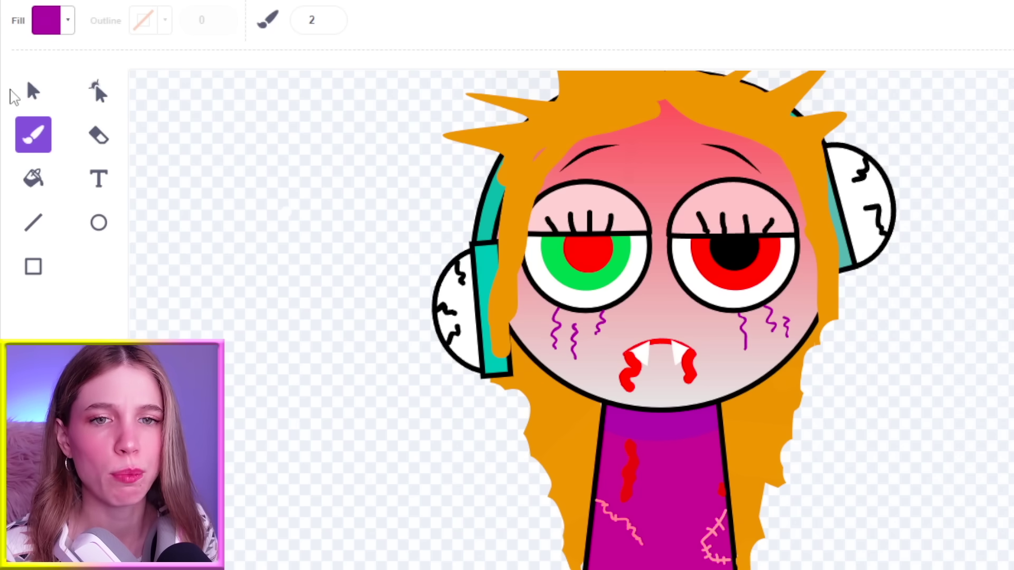
click(29, 94)
click(557, 328)
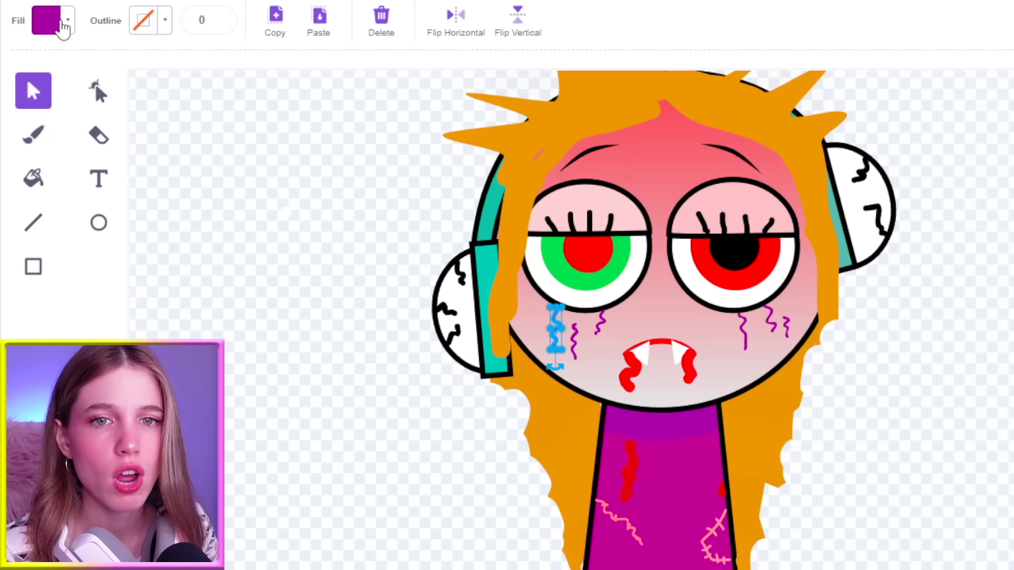
click(63, 26)
drag(100, 172, 69, 172)
click(344, 279)
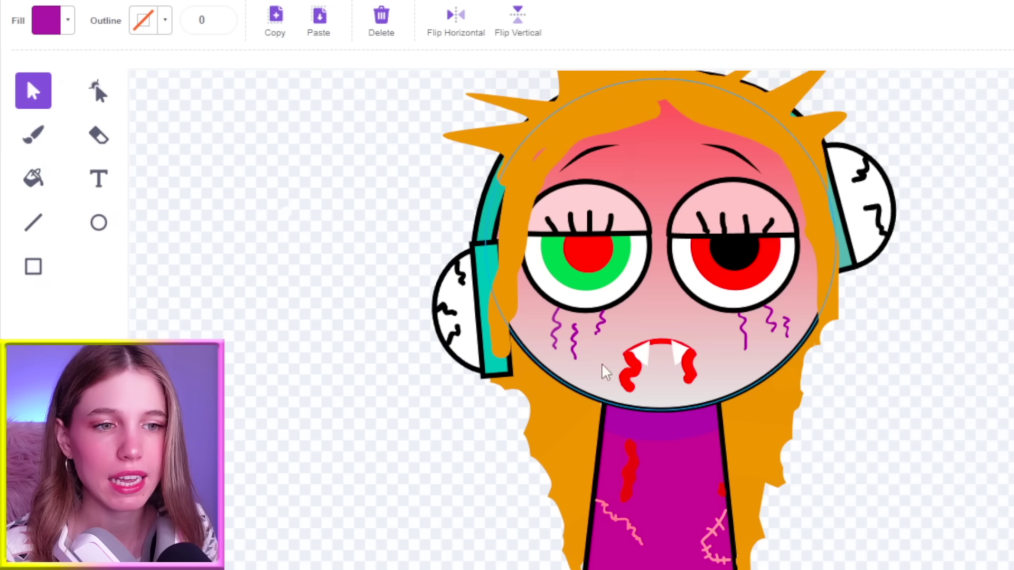
click(557, 337)
click(58, 24)
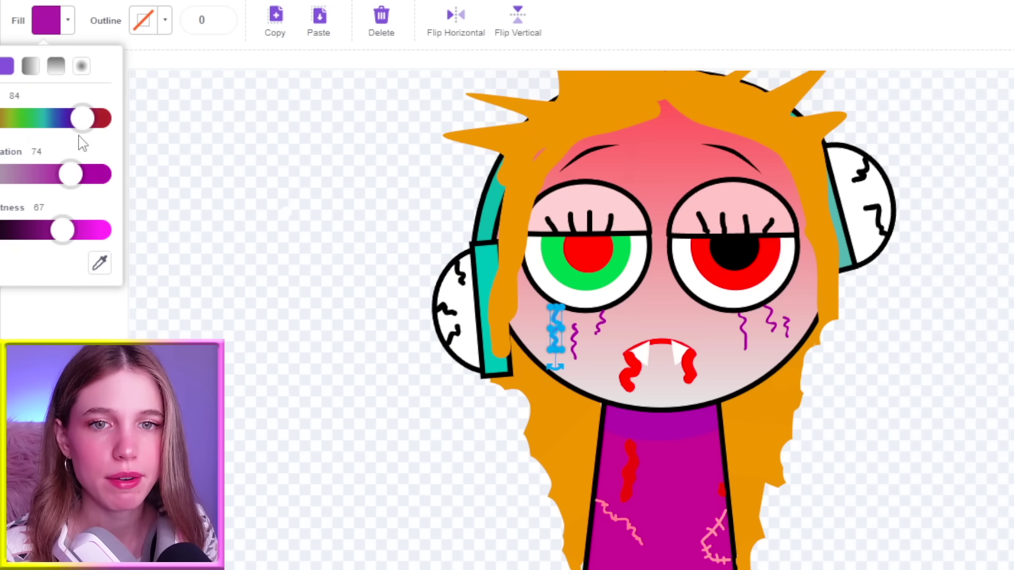
drag(61, 227, 49, 228)
click(456, 245)
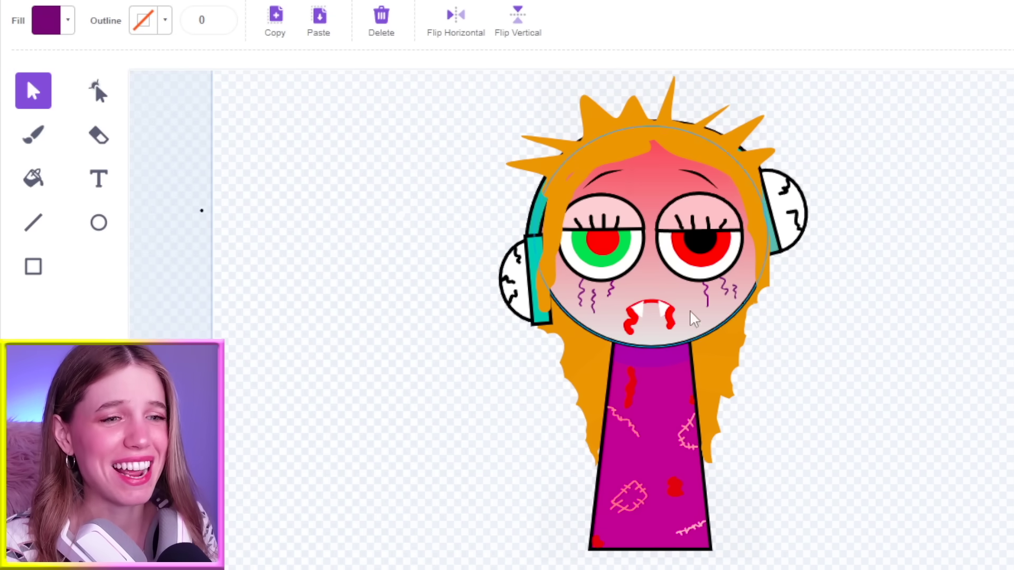
click(678, 174)
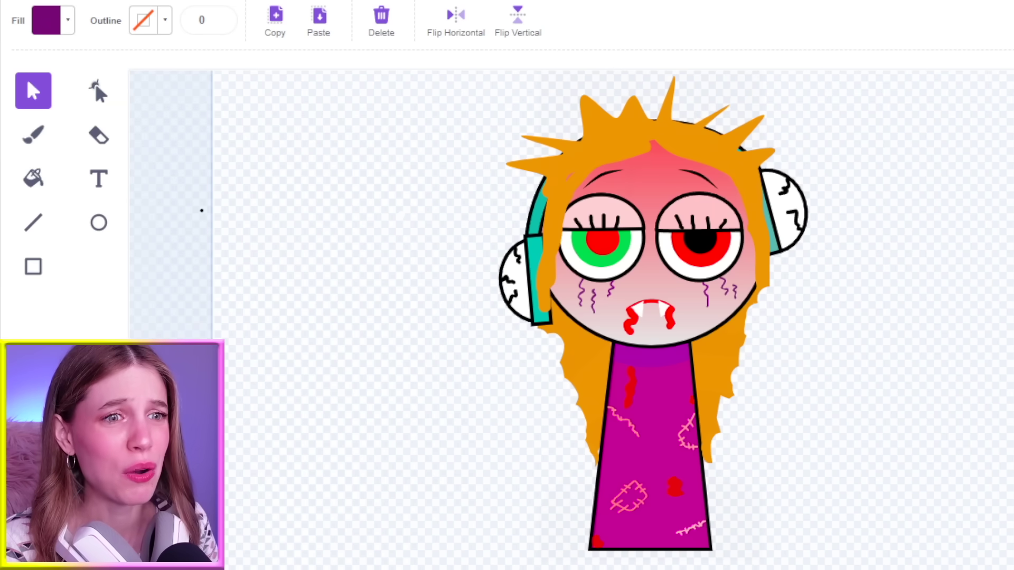
click(589, 328)
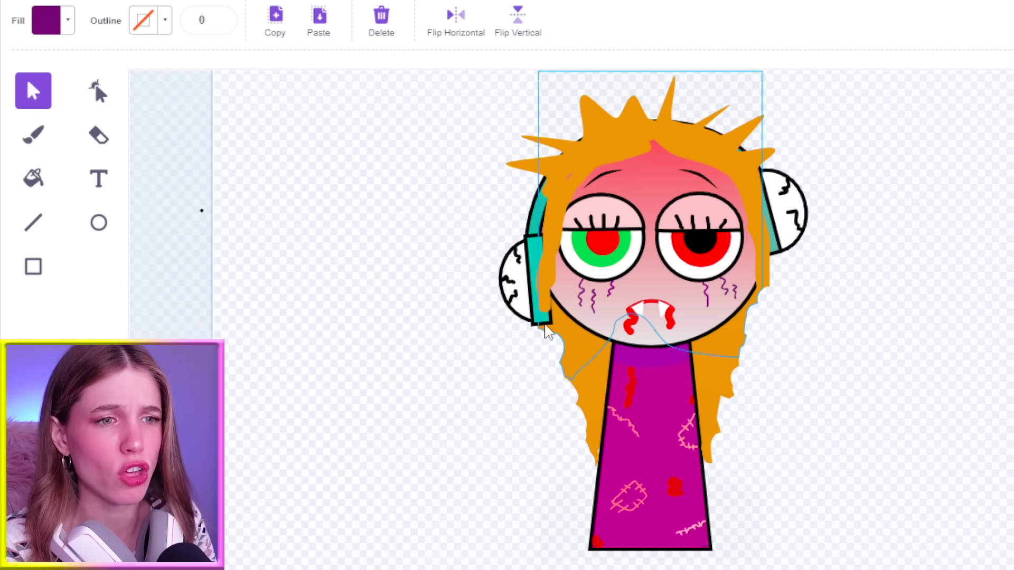
Add dark red dripping blood tears beneath both eyes, shifting the one under the green eye so it sits centred below it.
click(838, 270)
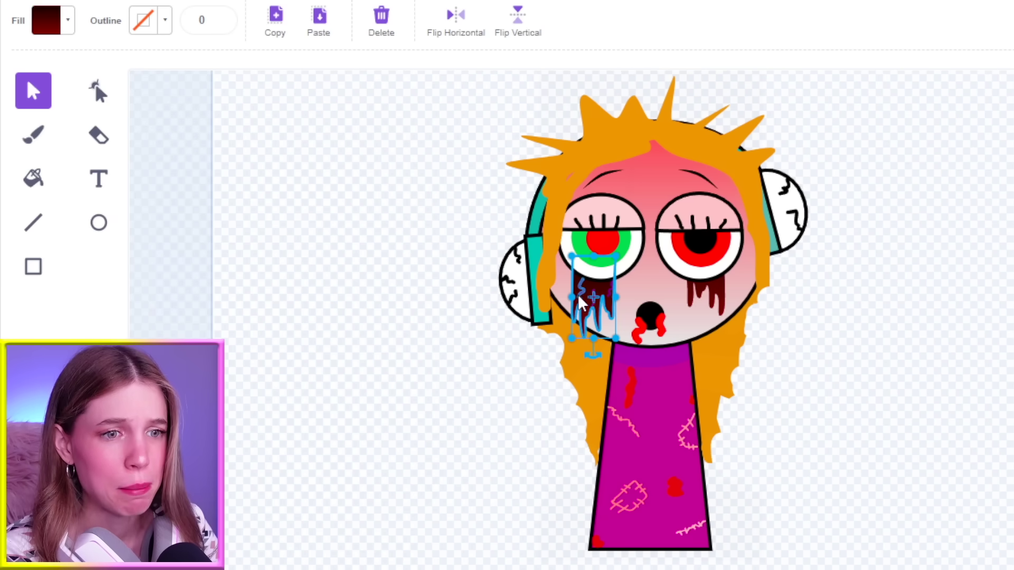
click(609, 289)
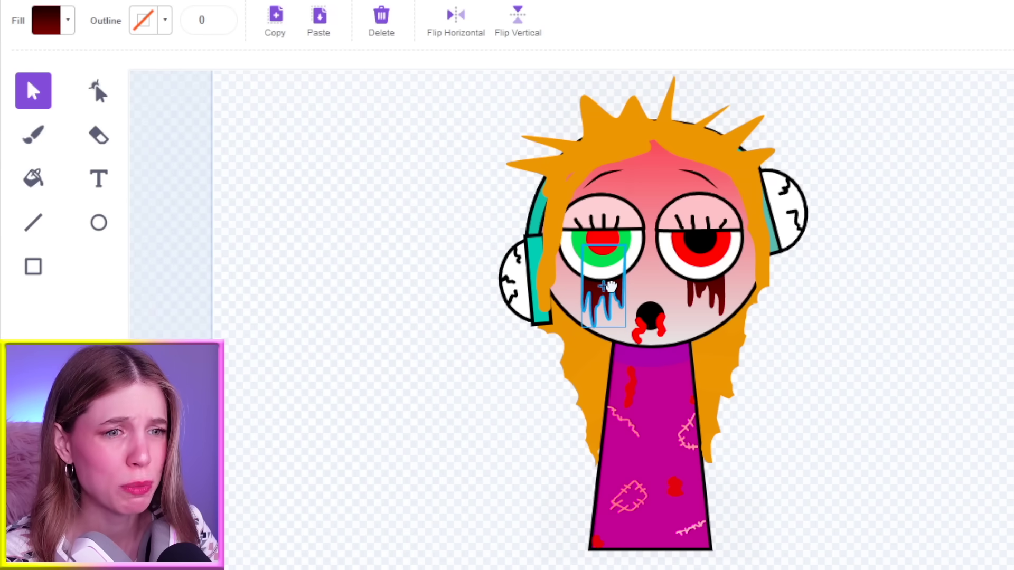
click(935, 327)
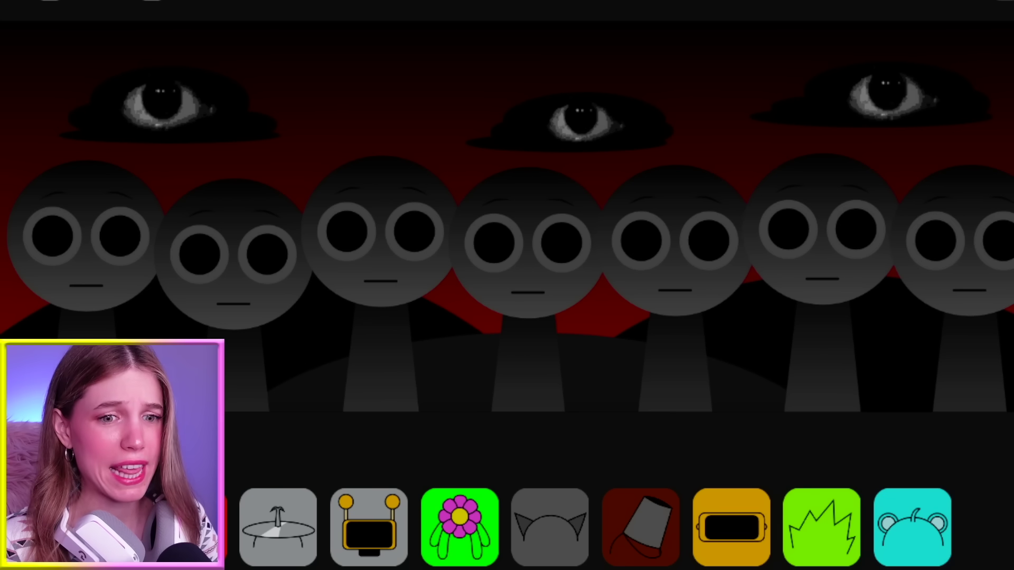
In the running Sprunki game, assign the orange icon with two antennae to the middle grey figure.
drag(190, 527, 536, 299)
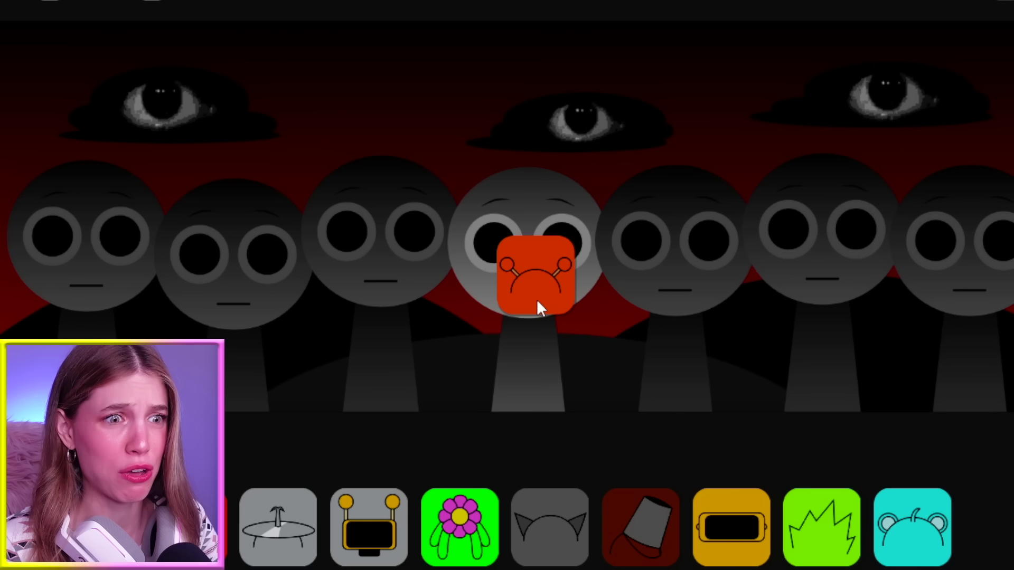
drag(537, 299, 536, 299)
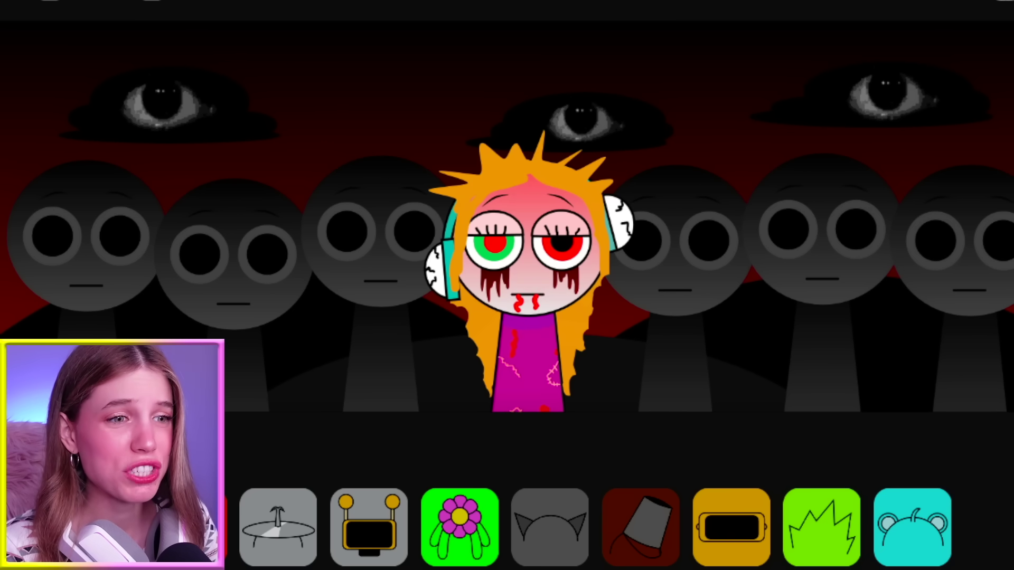
mouse_move(511, 264)
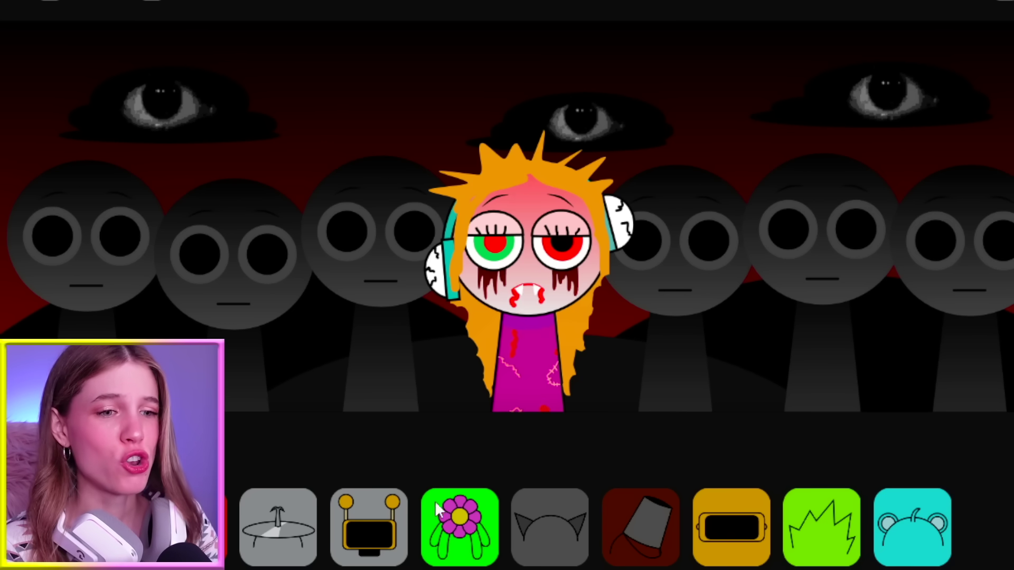
Fill the six remaining grey figures with the bunny, flower, red, lime spiky, teal bear and purple horned characters.
drag(731, 566, 730, 331)
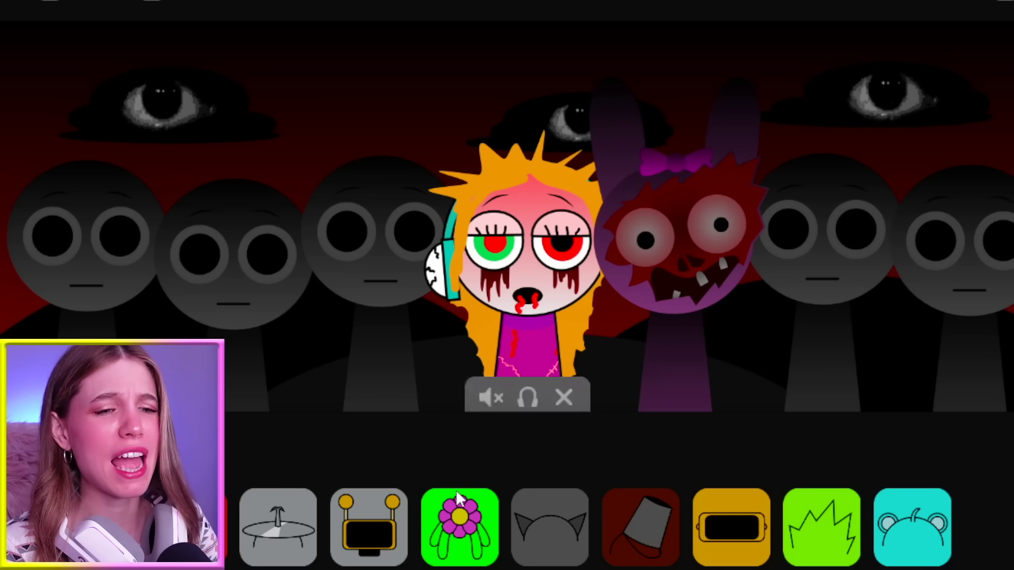
drag(457, 501, 381, 327)
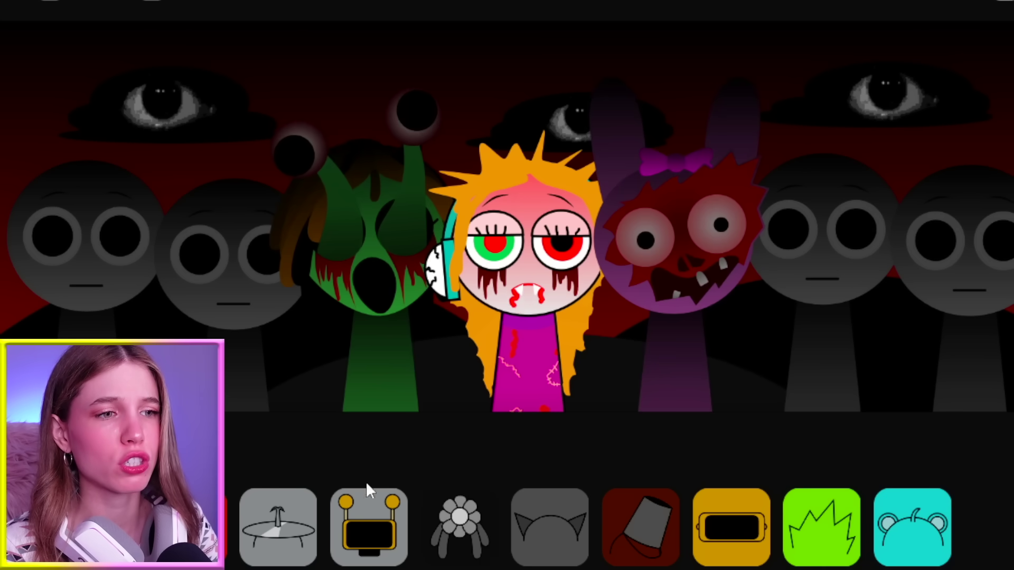
drag(226, 554, 250, 341)
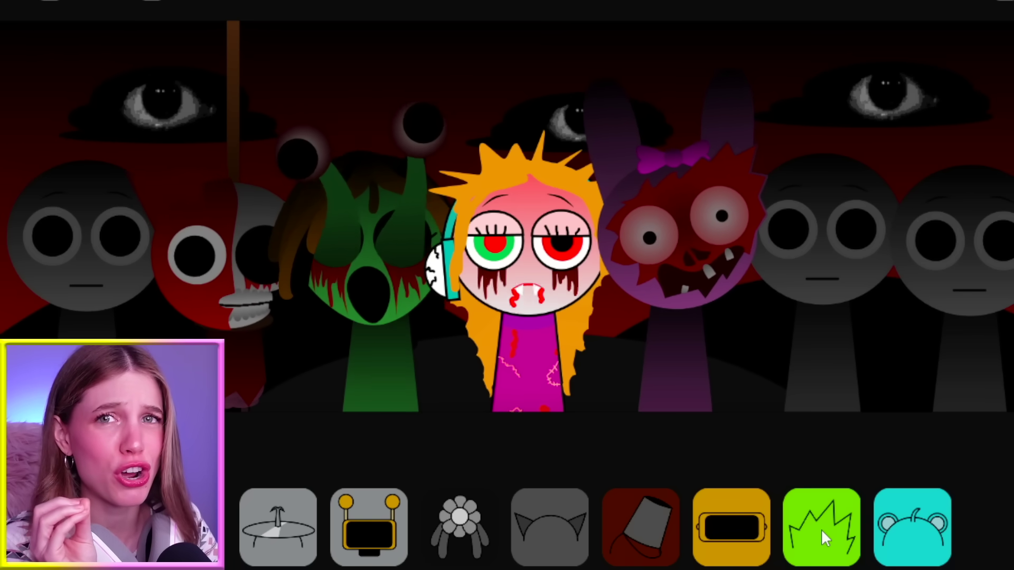
drag(821, 529, 824, 254)
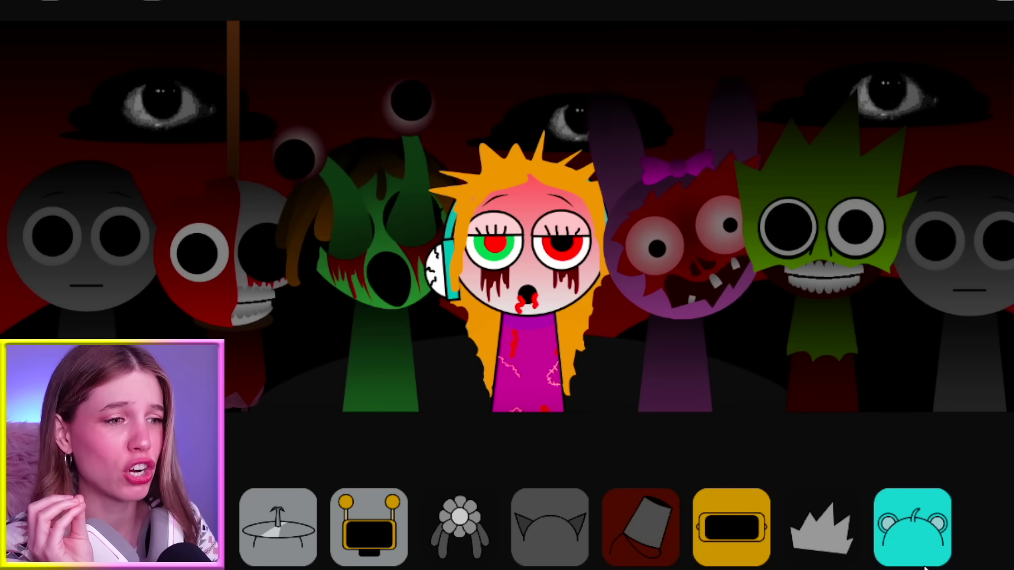
drag(912, 527, 951, 243)
drag(187, 568, 52, 248)
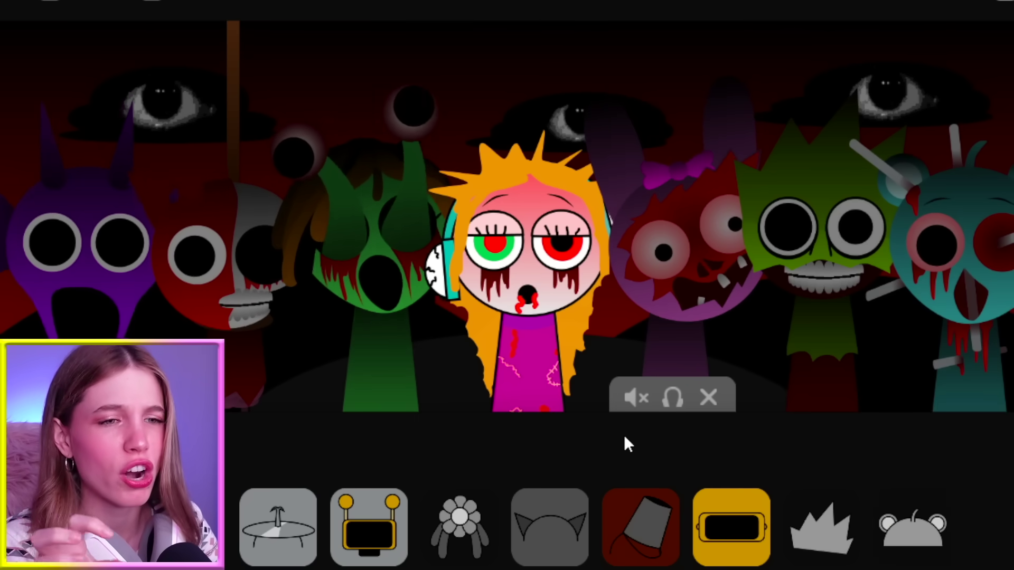
mouse_move(525, 317)
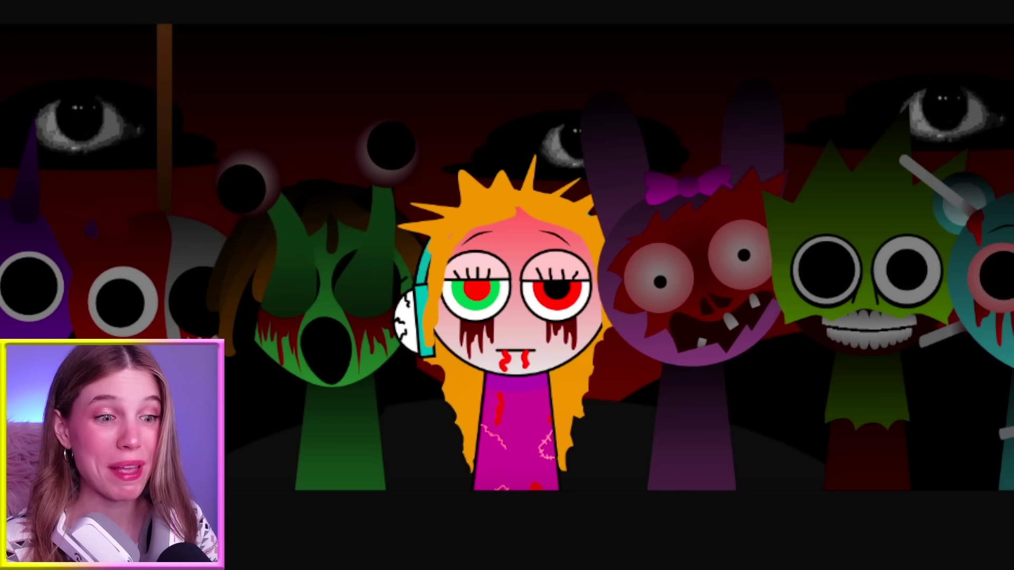
mouse_move(544, 335)
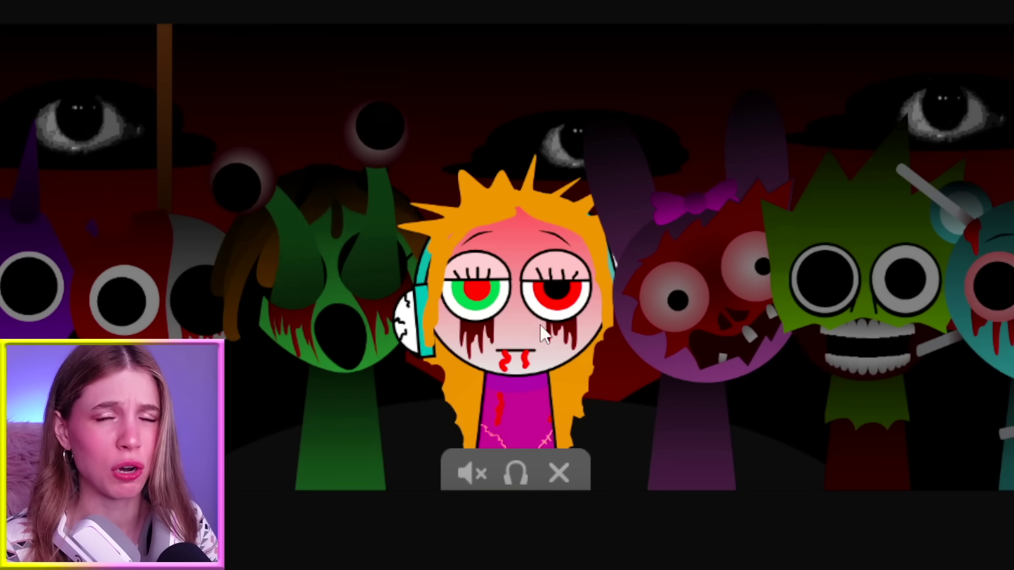